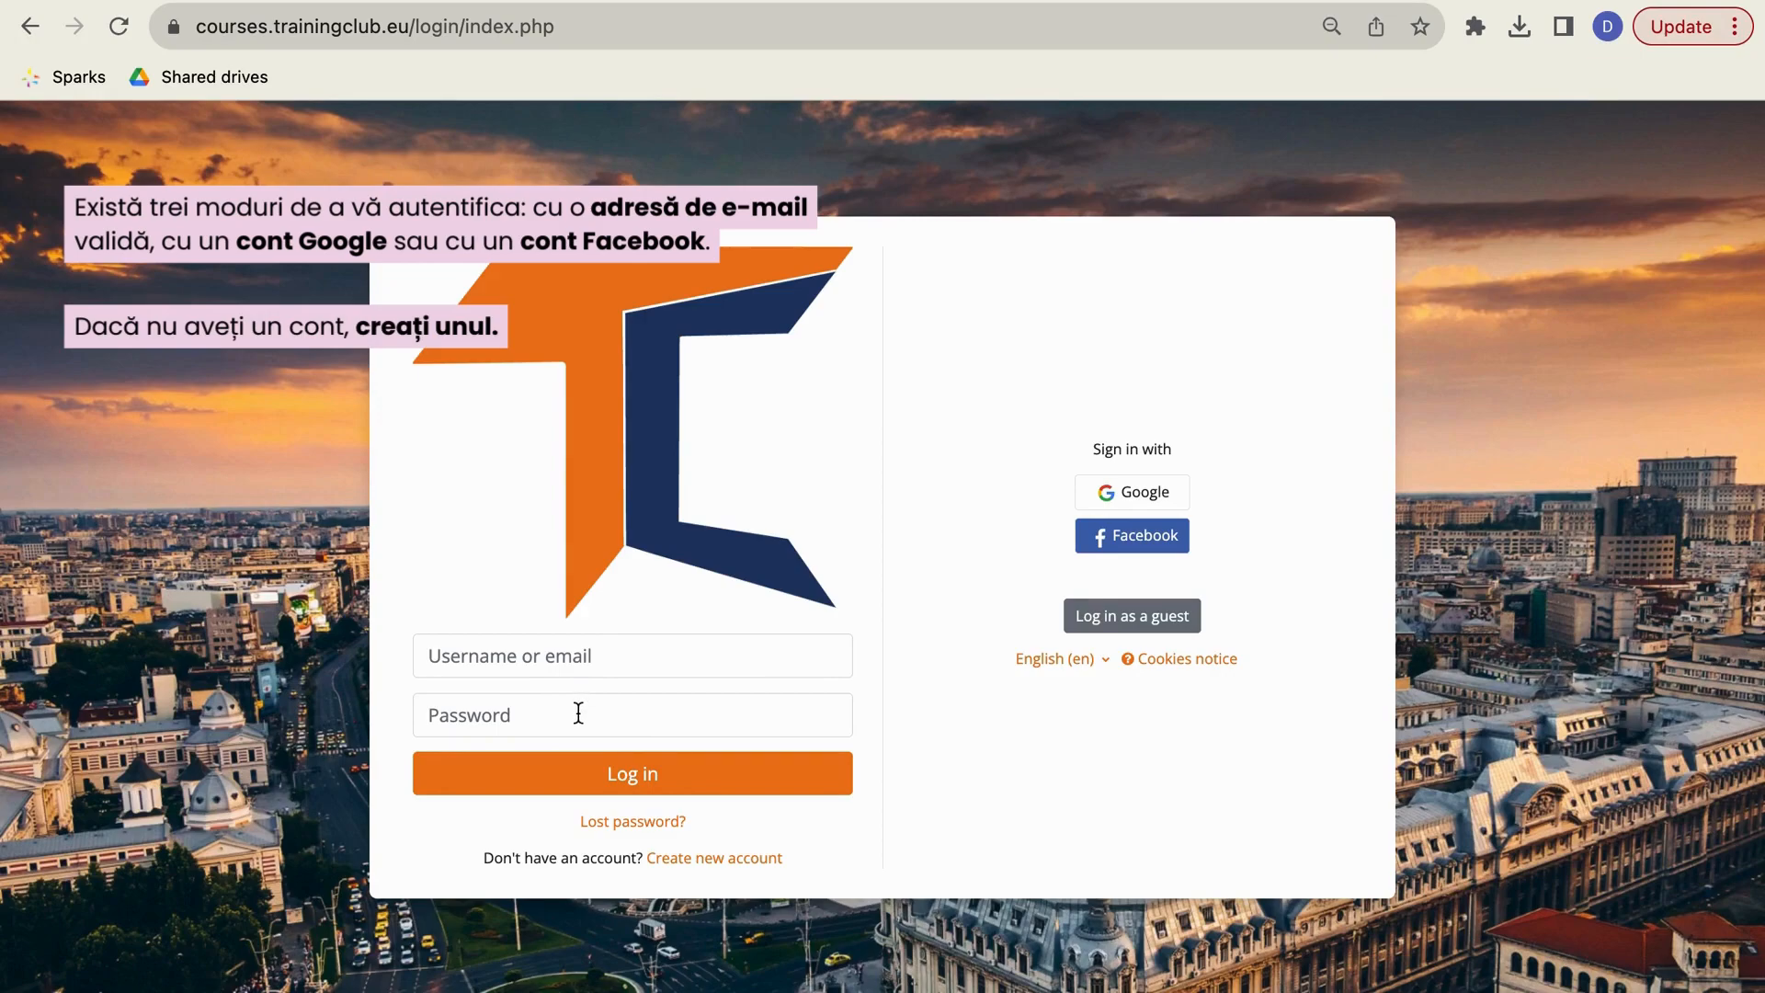
Step: View the form for creating a new account, and sign in to the course site with a Google account
click(718, 858)
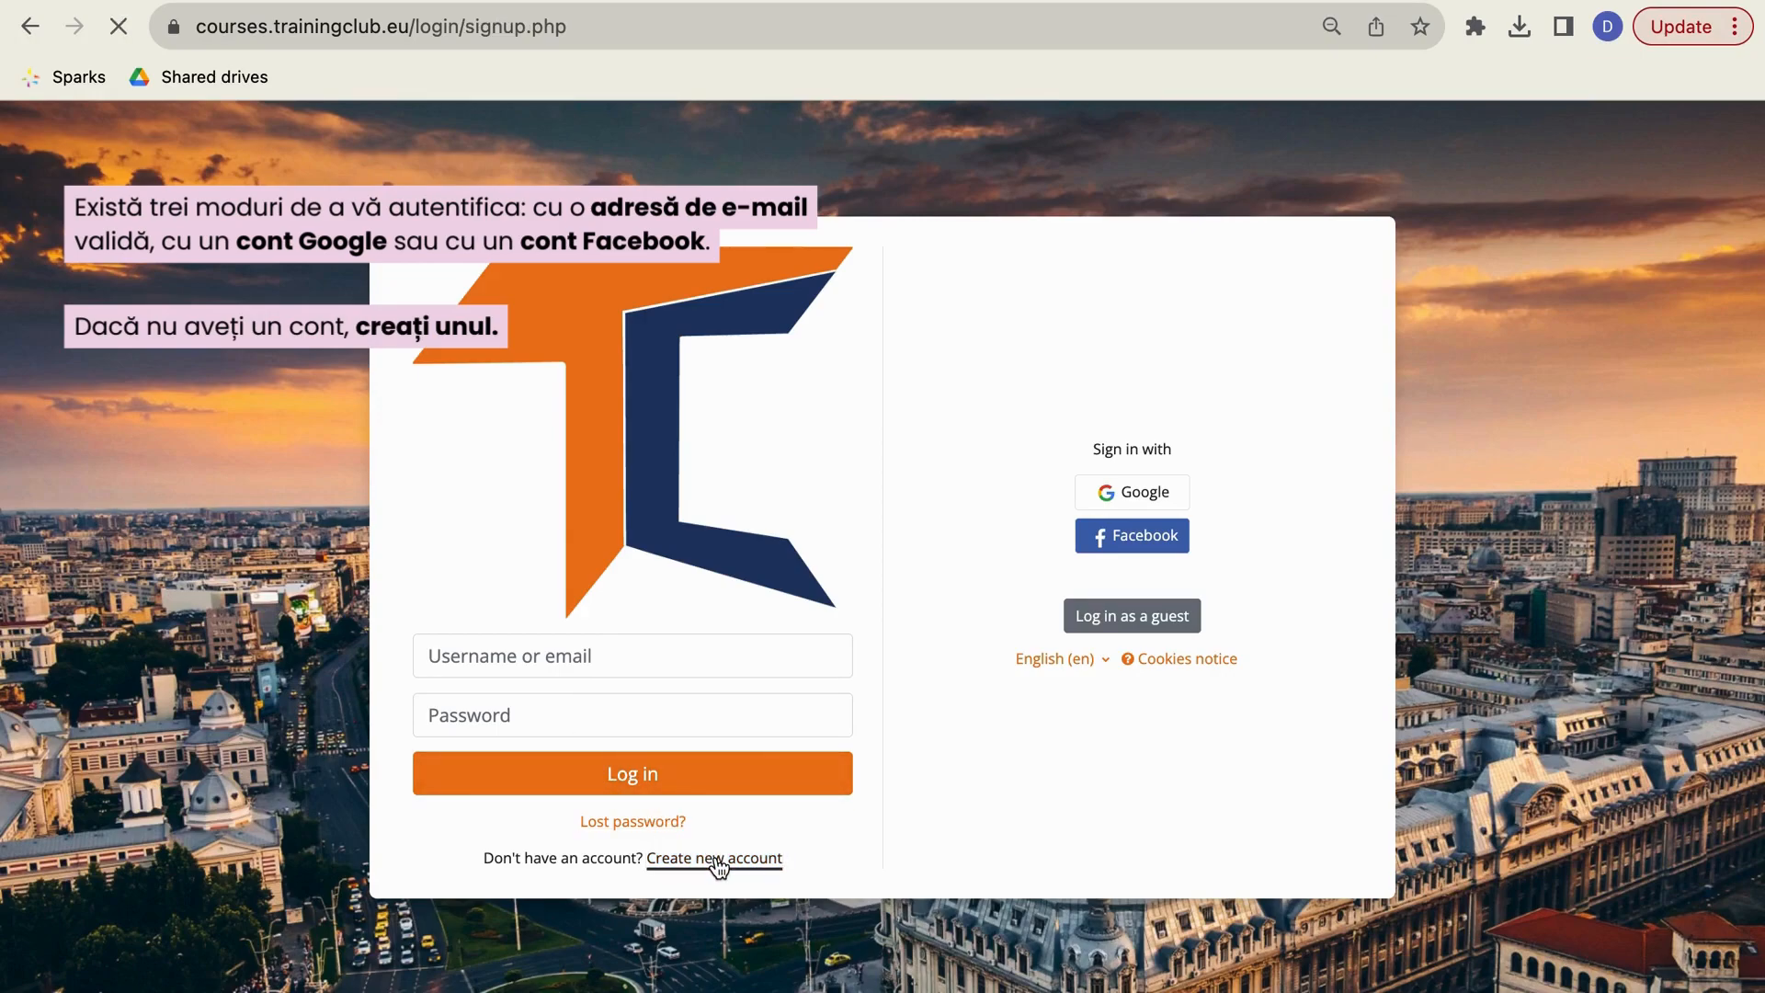
scroll(887, 887, down, 1)
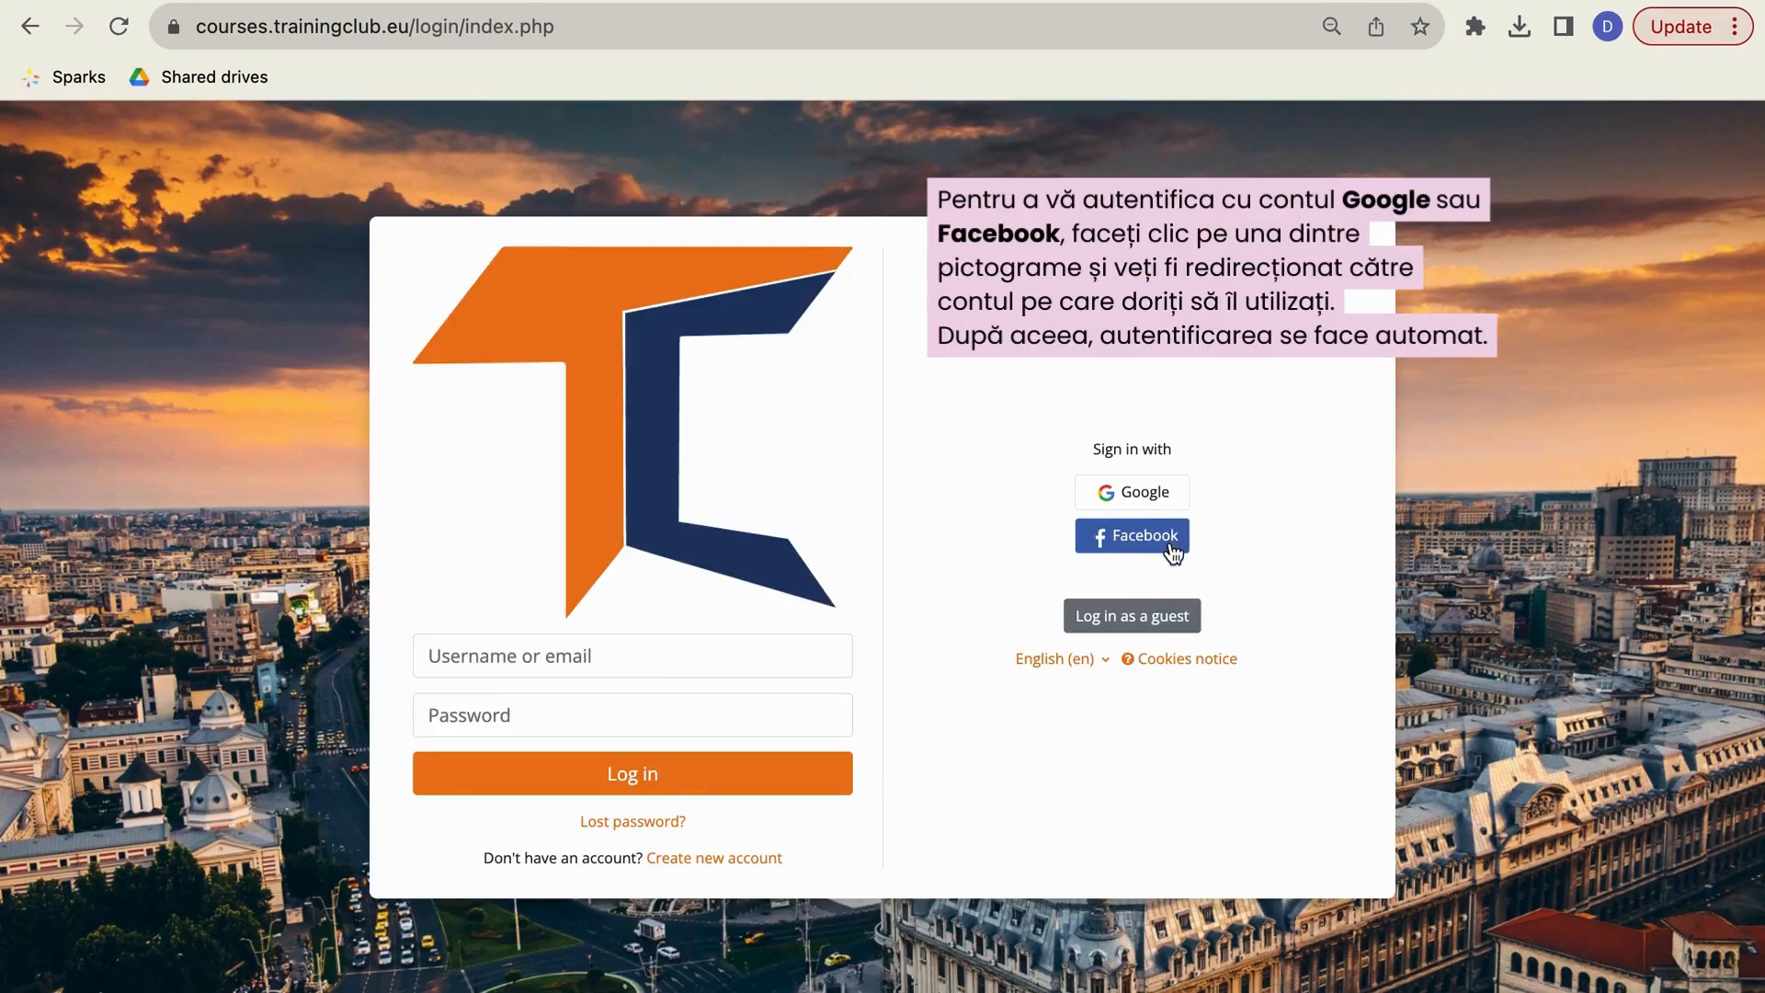
click(1176, 512)
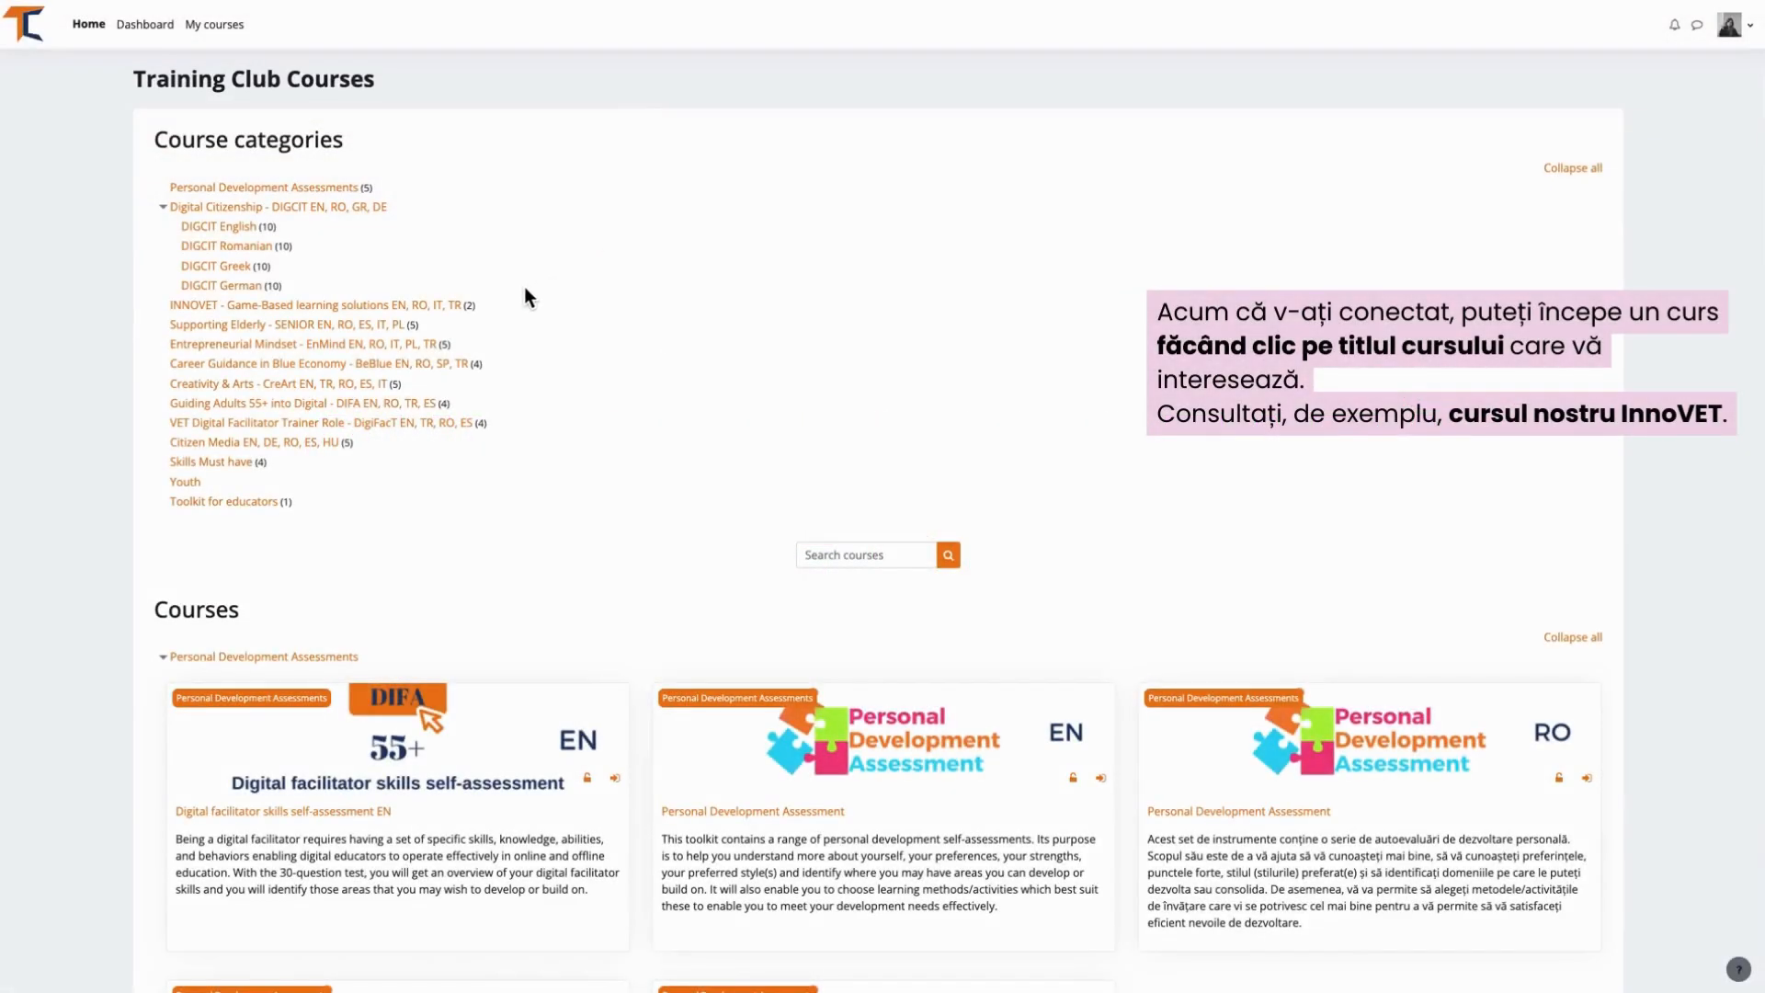
Step: Open the INNOVET - Business Lab EN course from the INNOVET - Game-Based learning solutions category
click(449, 306)
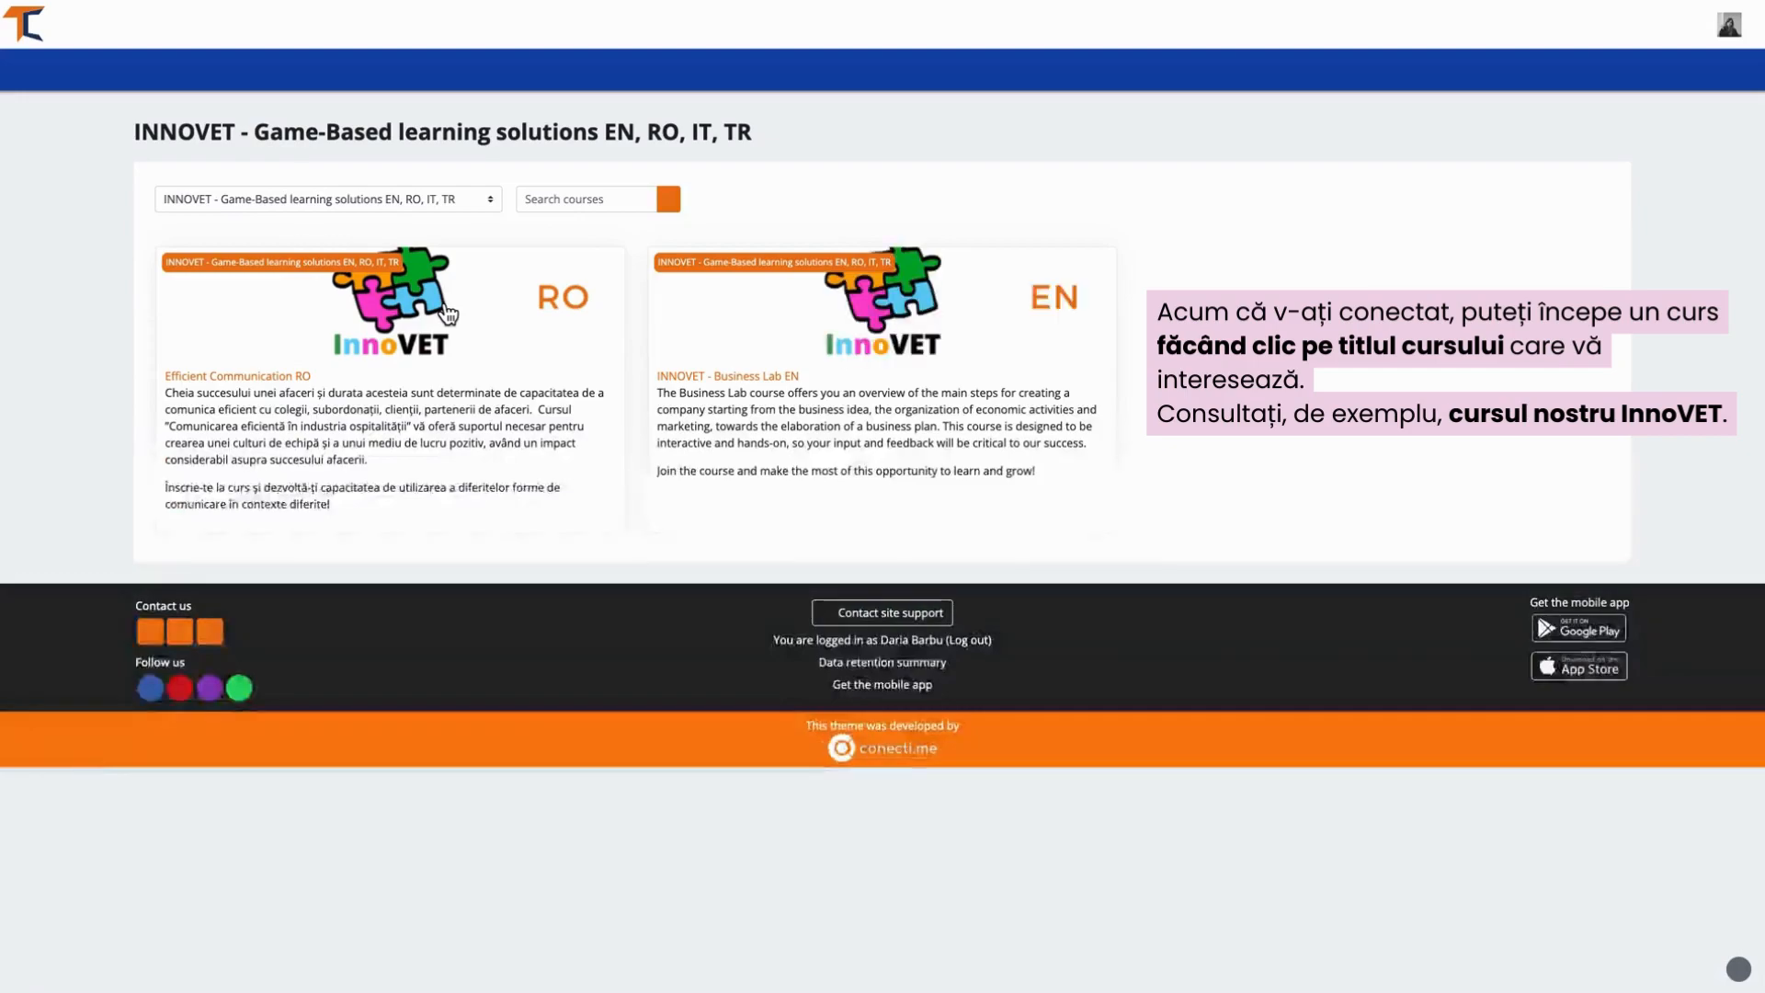
click(736, 343)
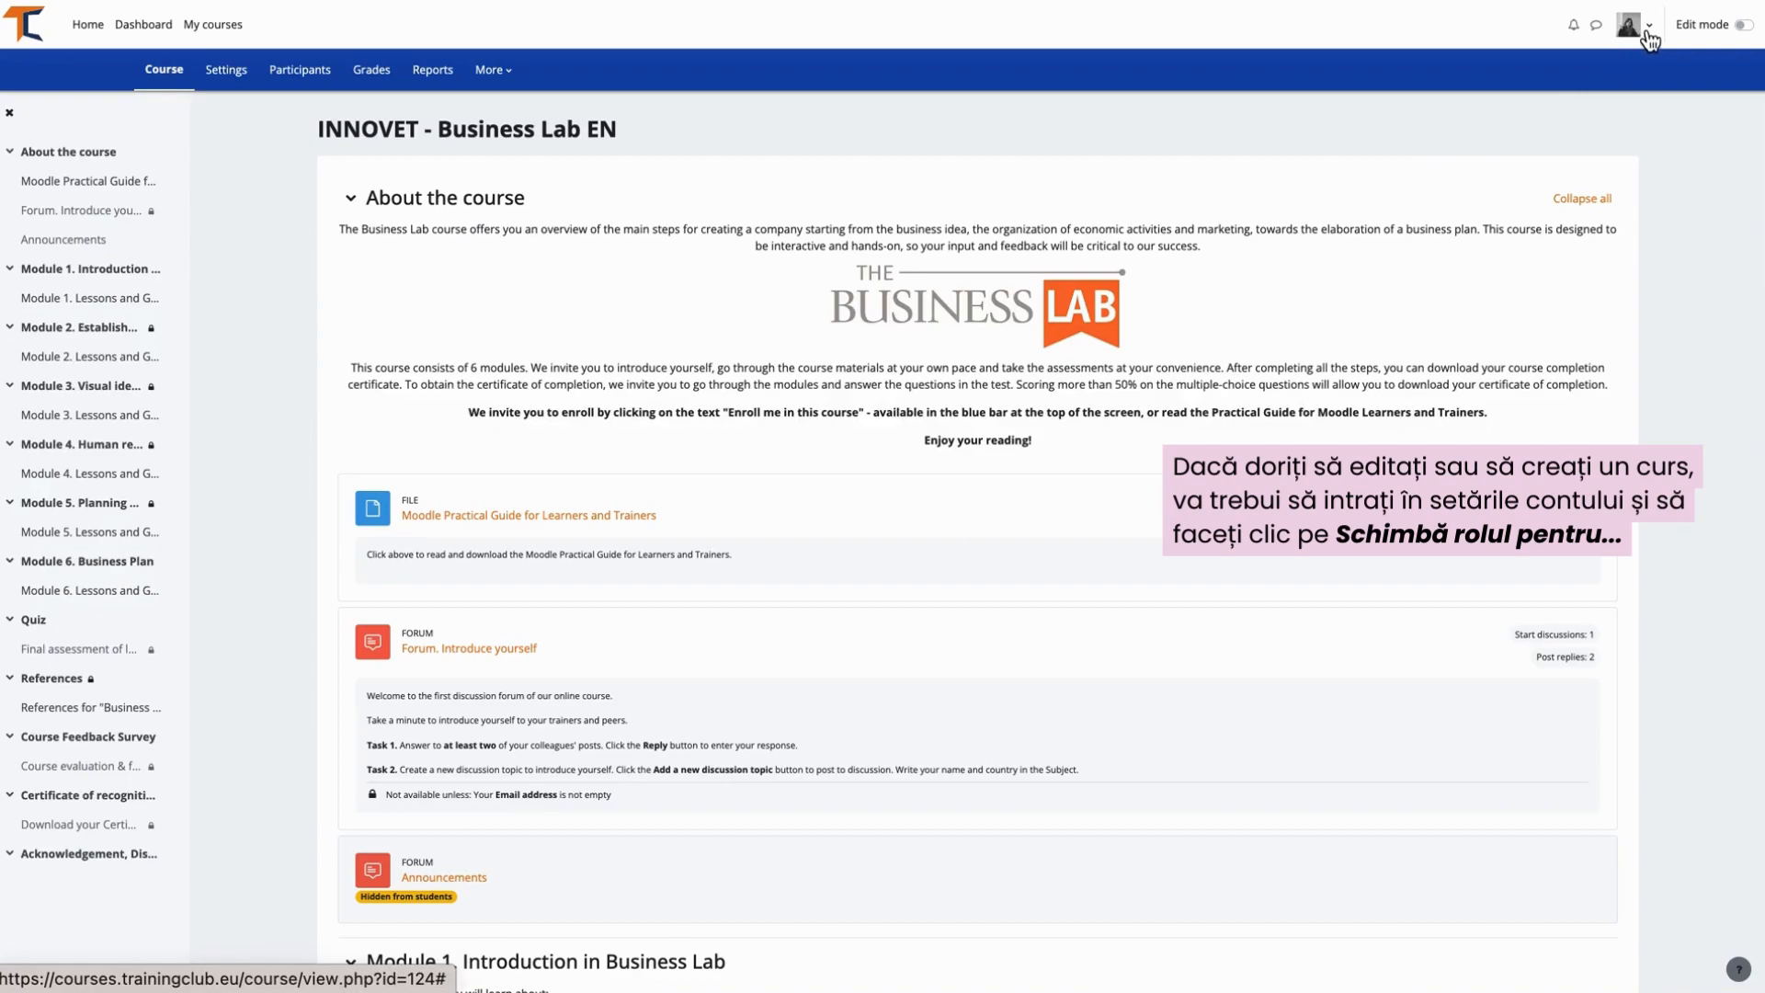
Step: Switch the role in the course to Teacher and turn on edit mode
click(1648, 37)
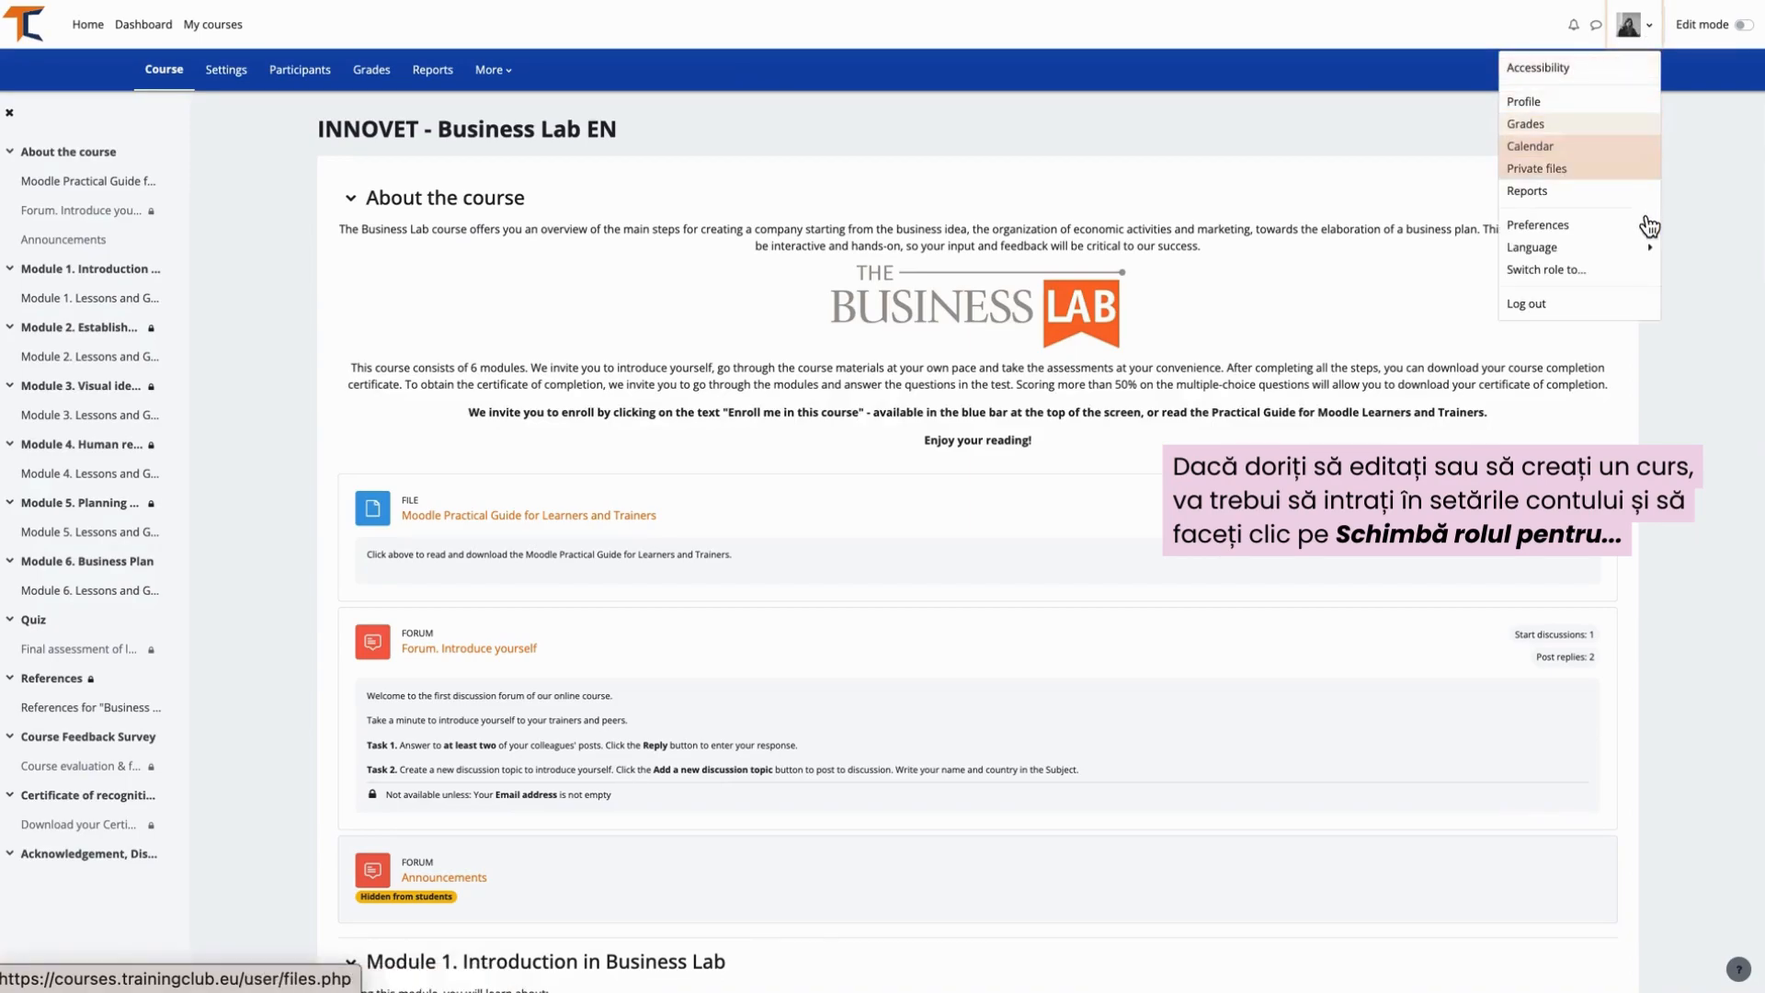
click(1643, 271)
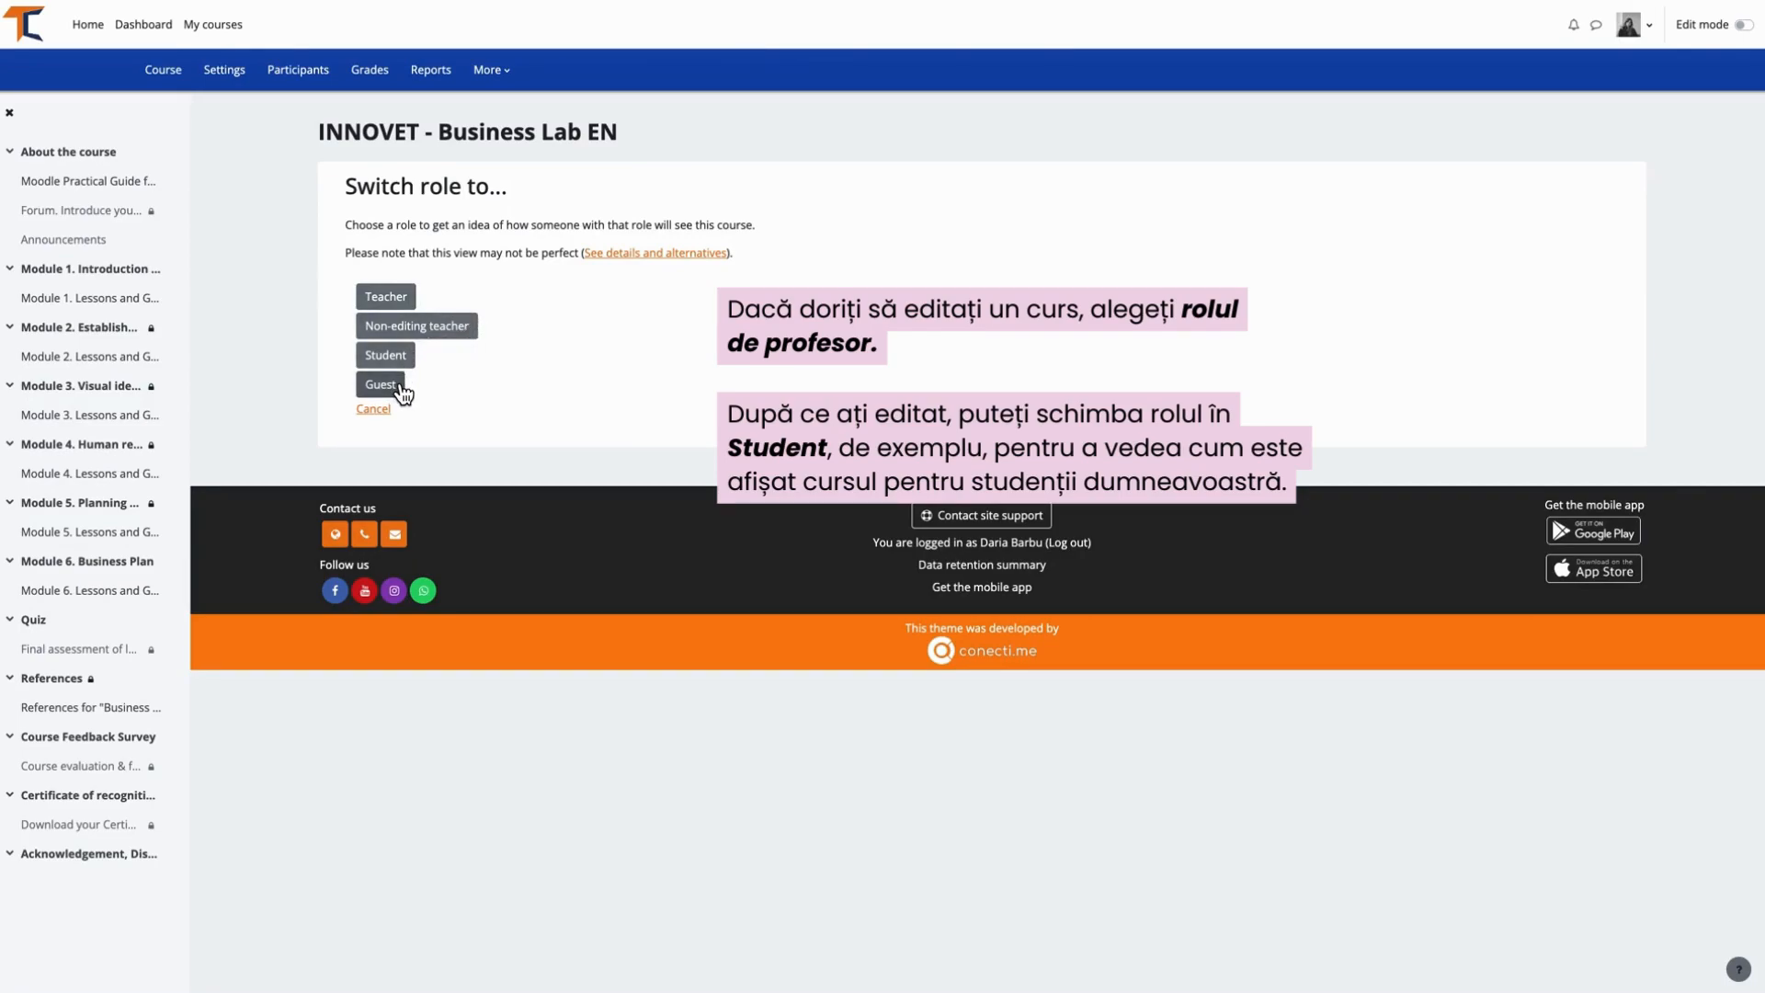
click(410, 303)
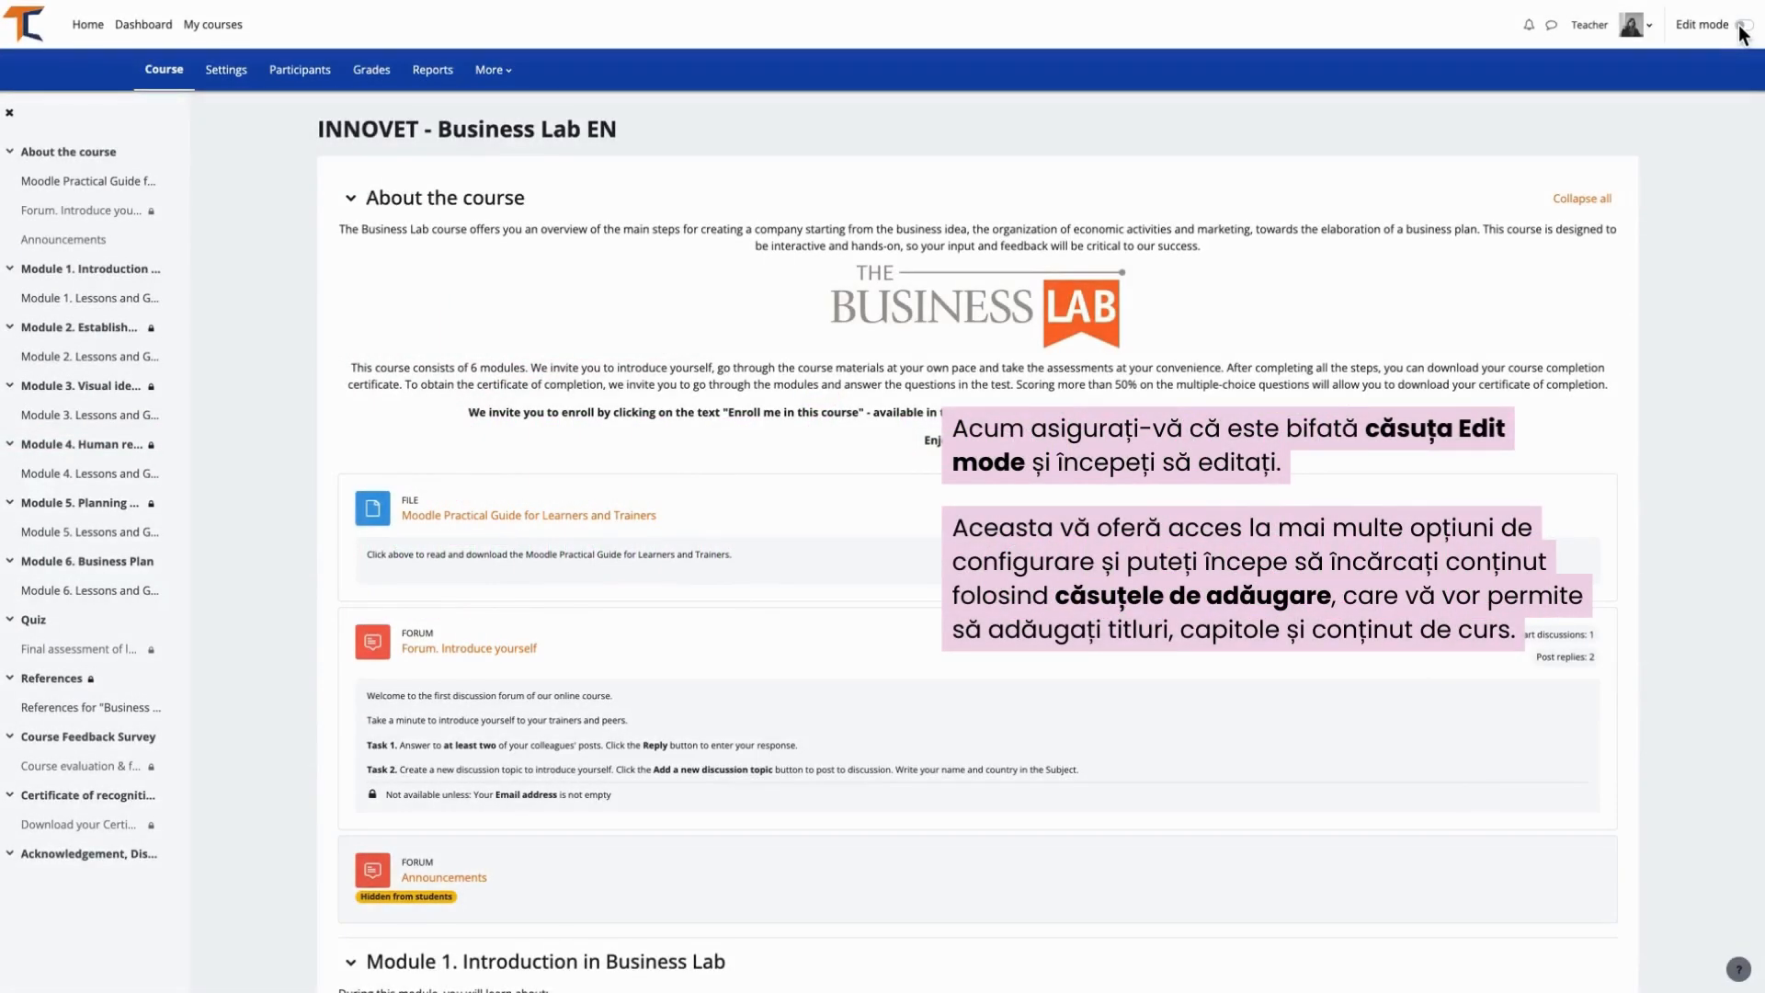
click(1742, 27)
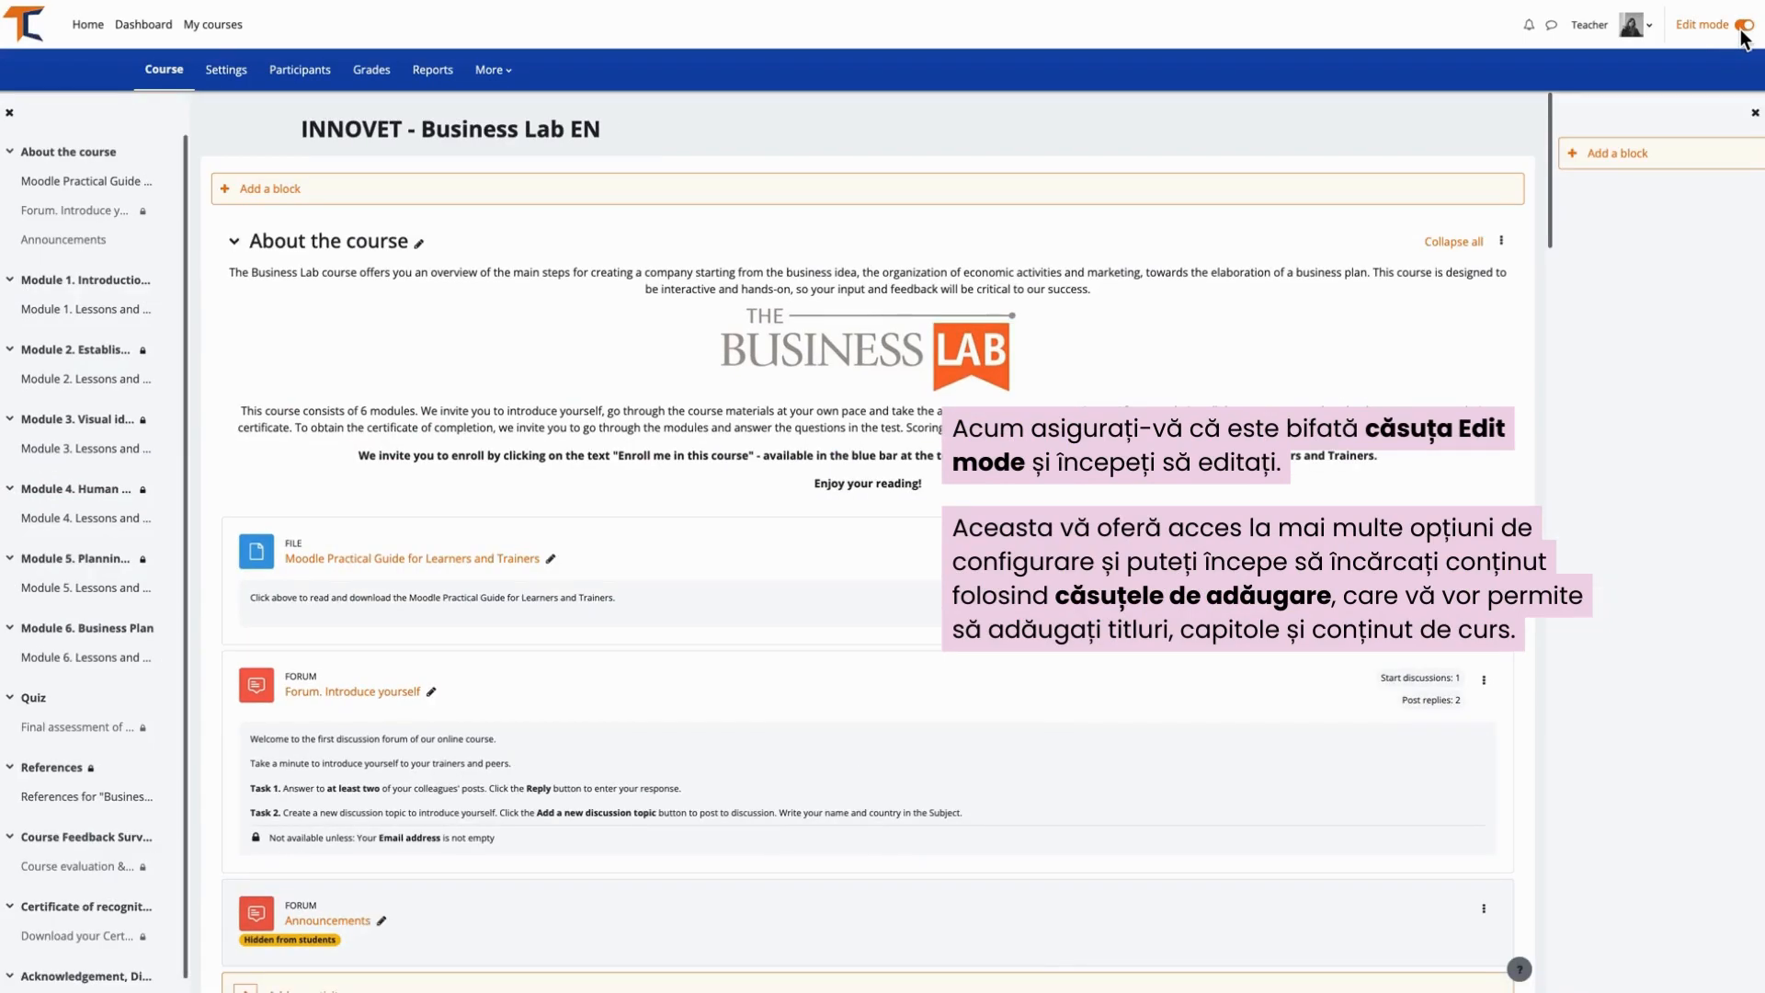
click(1381, 203)
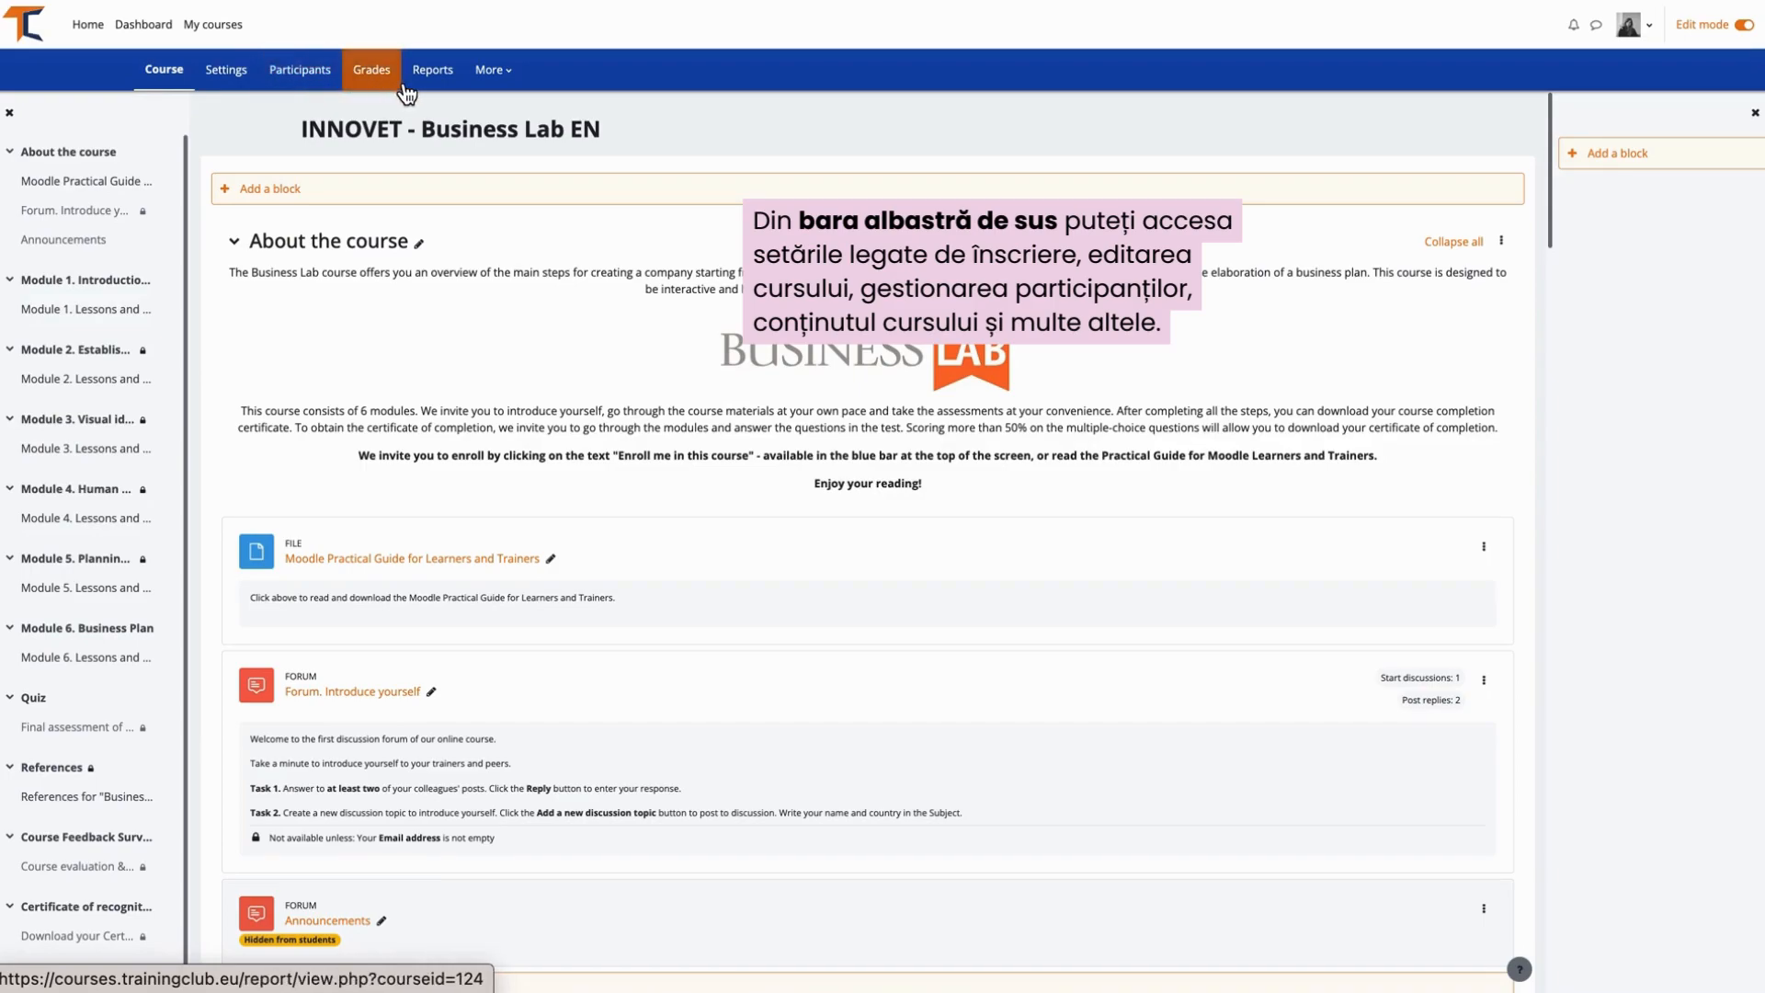
Step: Reopen the INNOVET - Business Lab EN course from its category and open its course settings
click(488, 88)
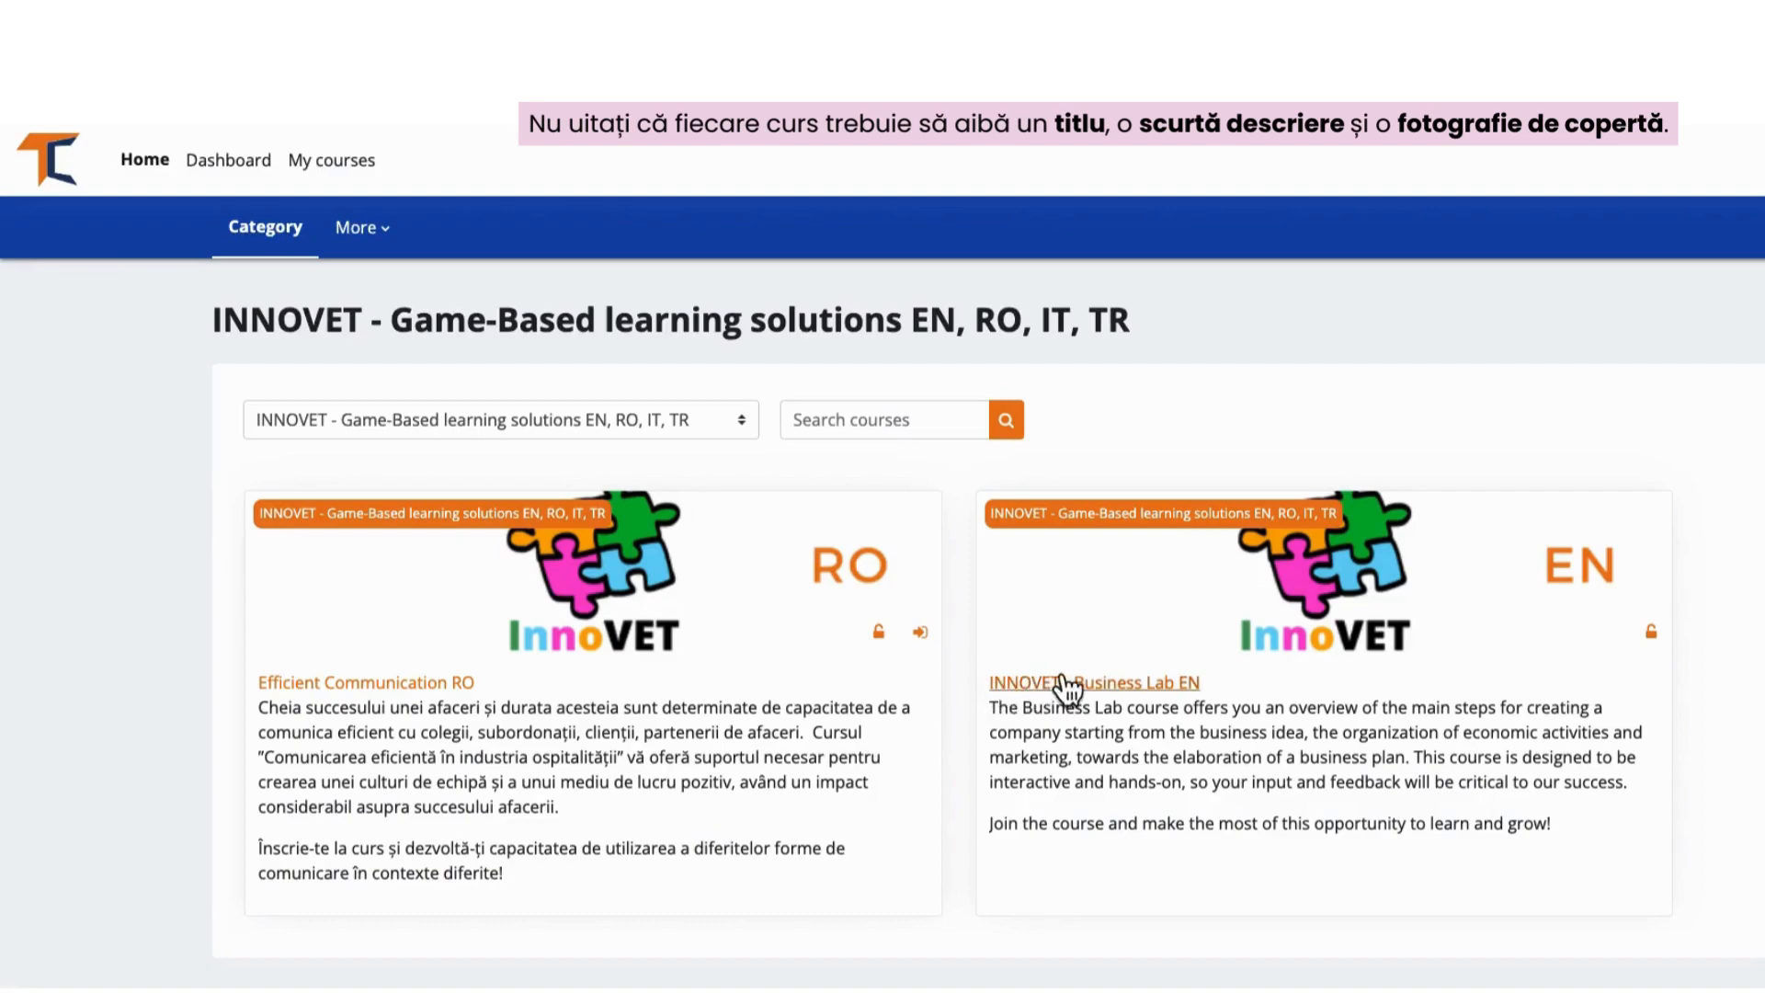
click(1140, 683)
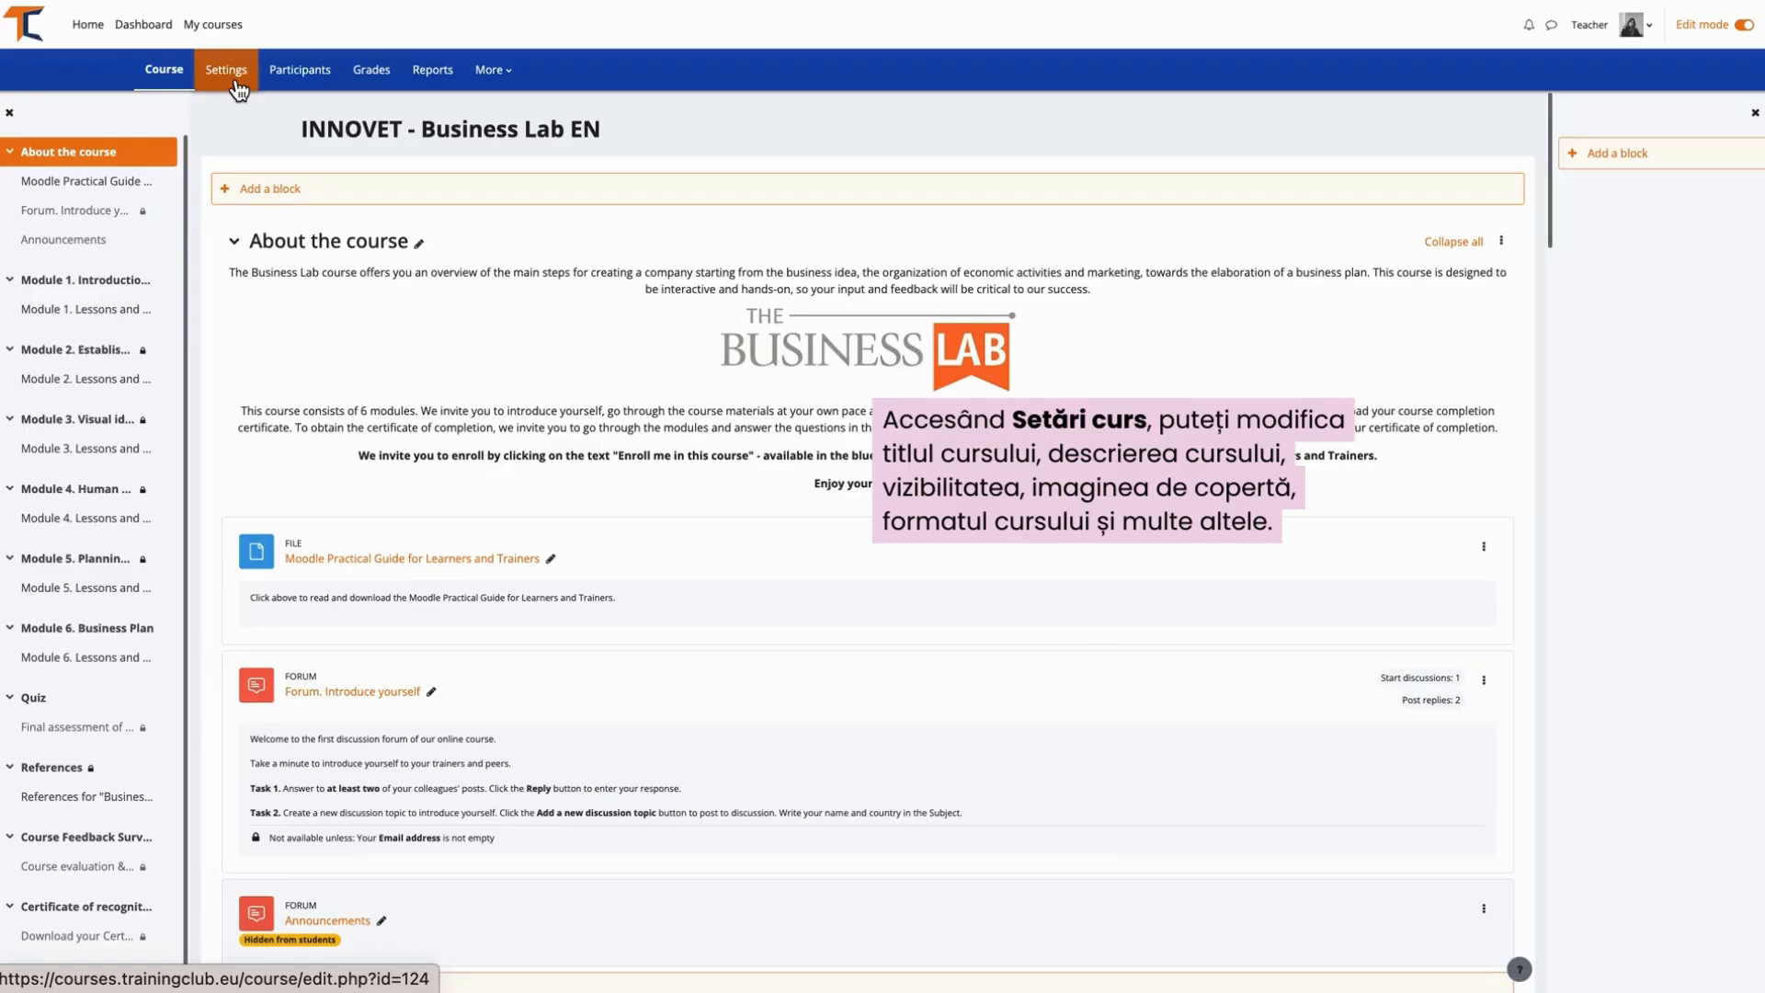
click(236, 85)
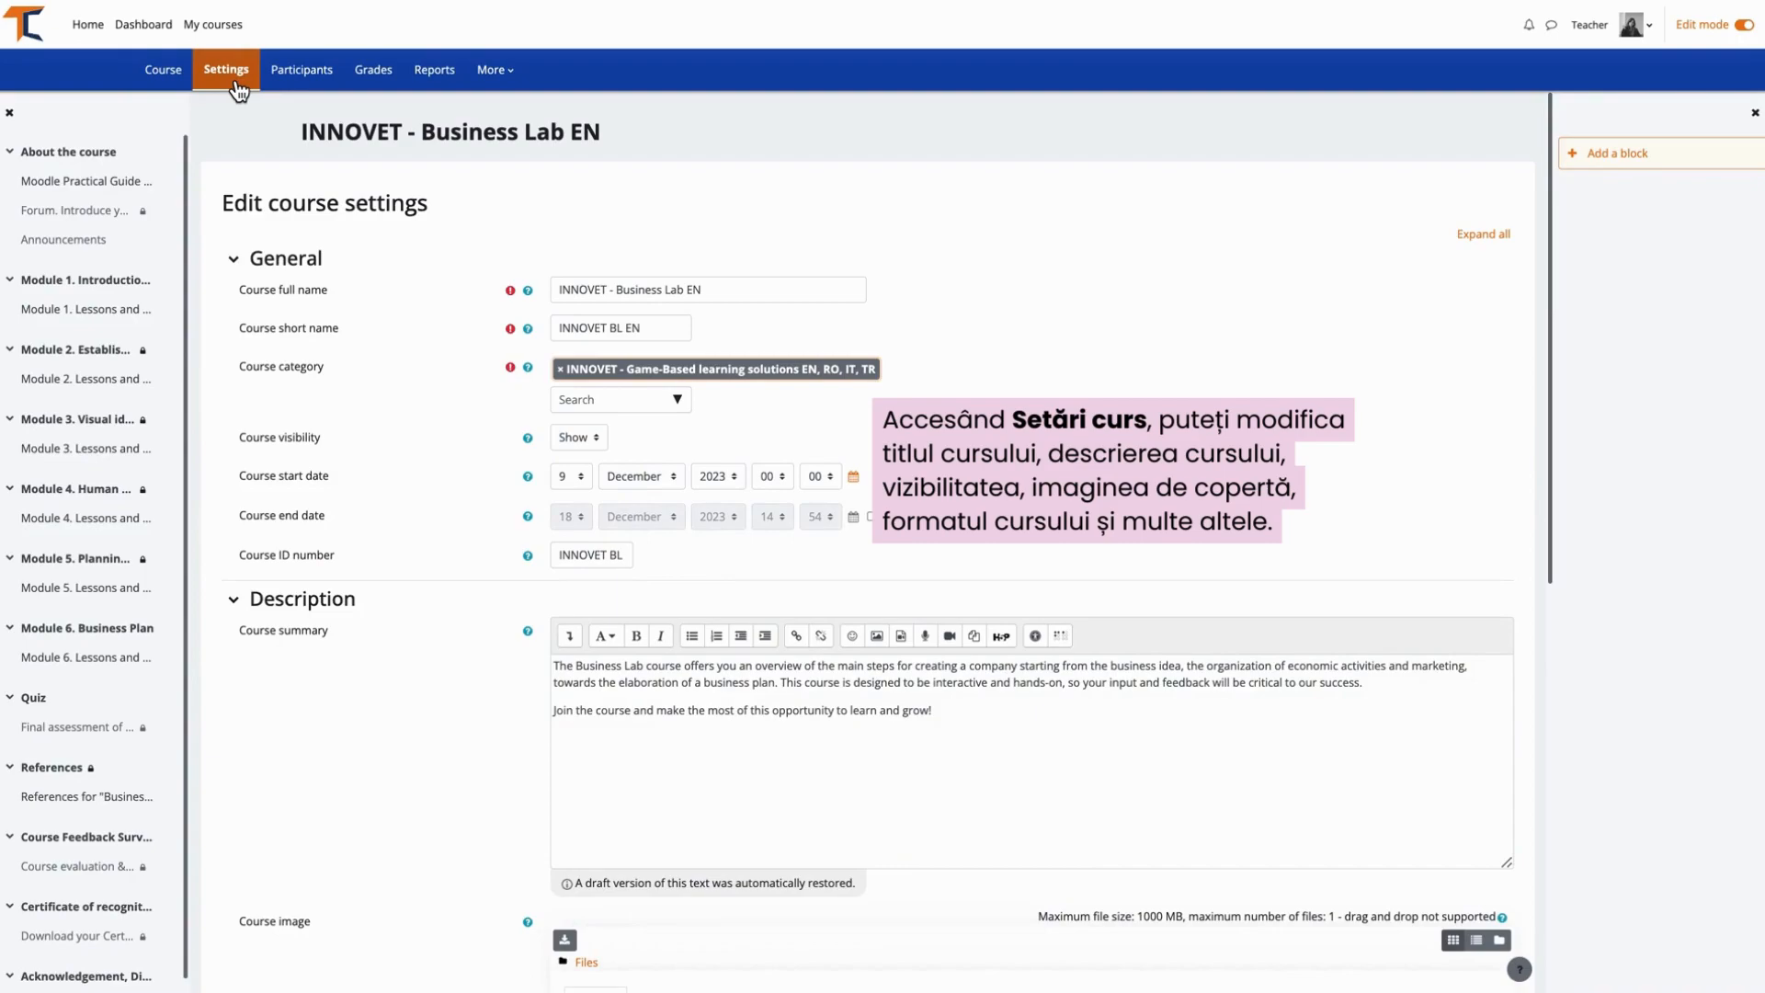
Step: Review the course name, summary and image, keep the course visibility at Show, and save the settings to display the course
click(748, 291)
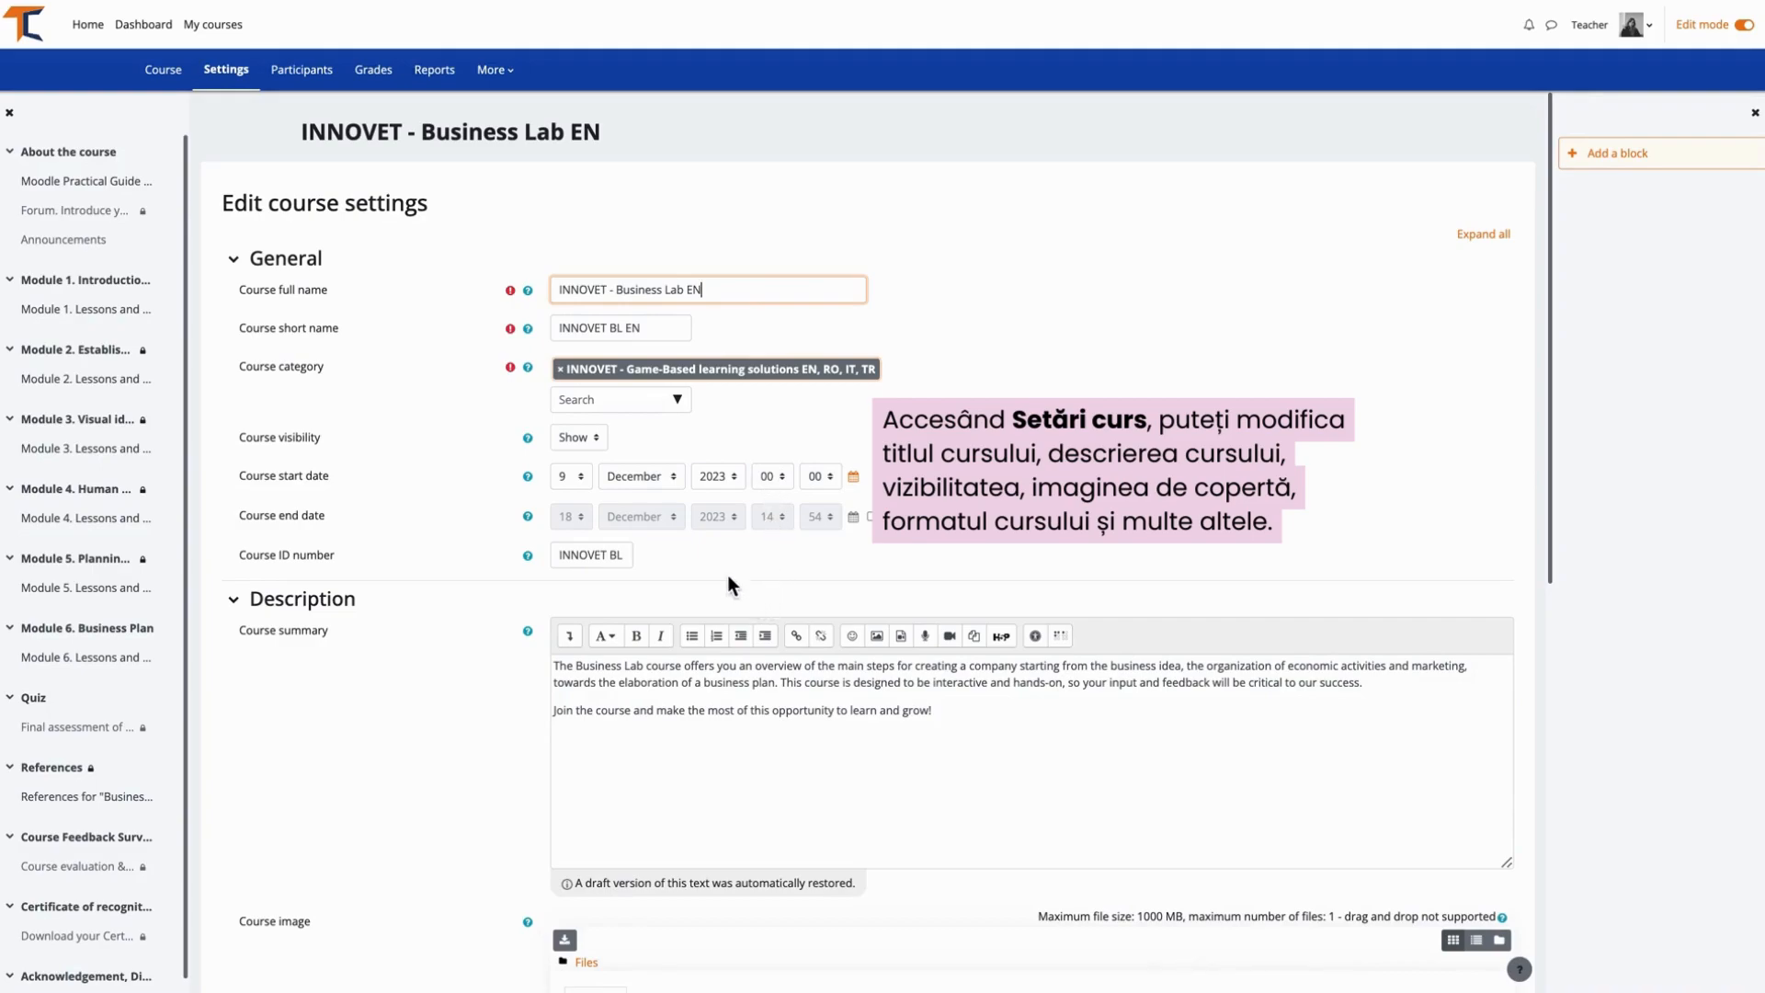
click(590, 434)
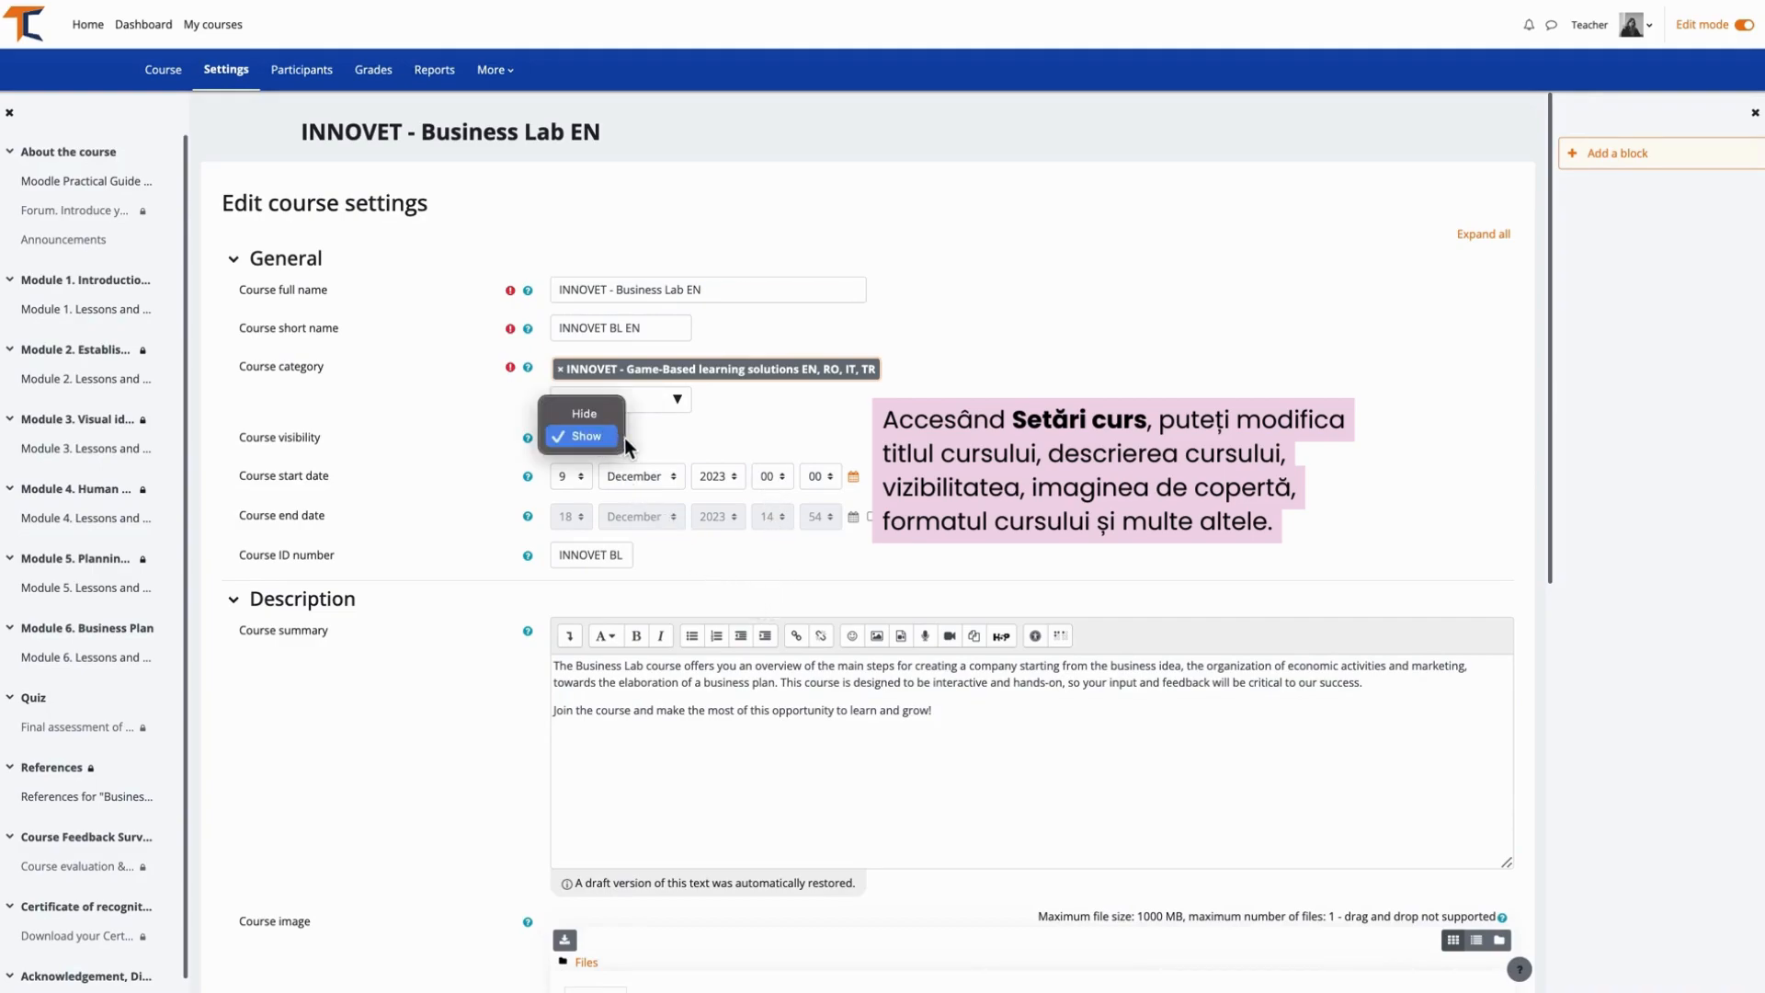
click(609, 439)
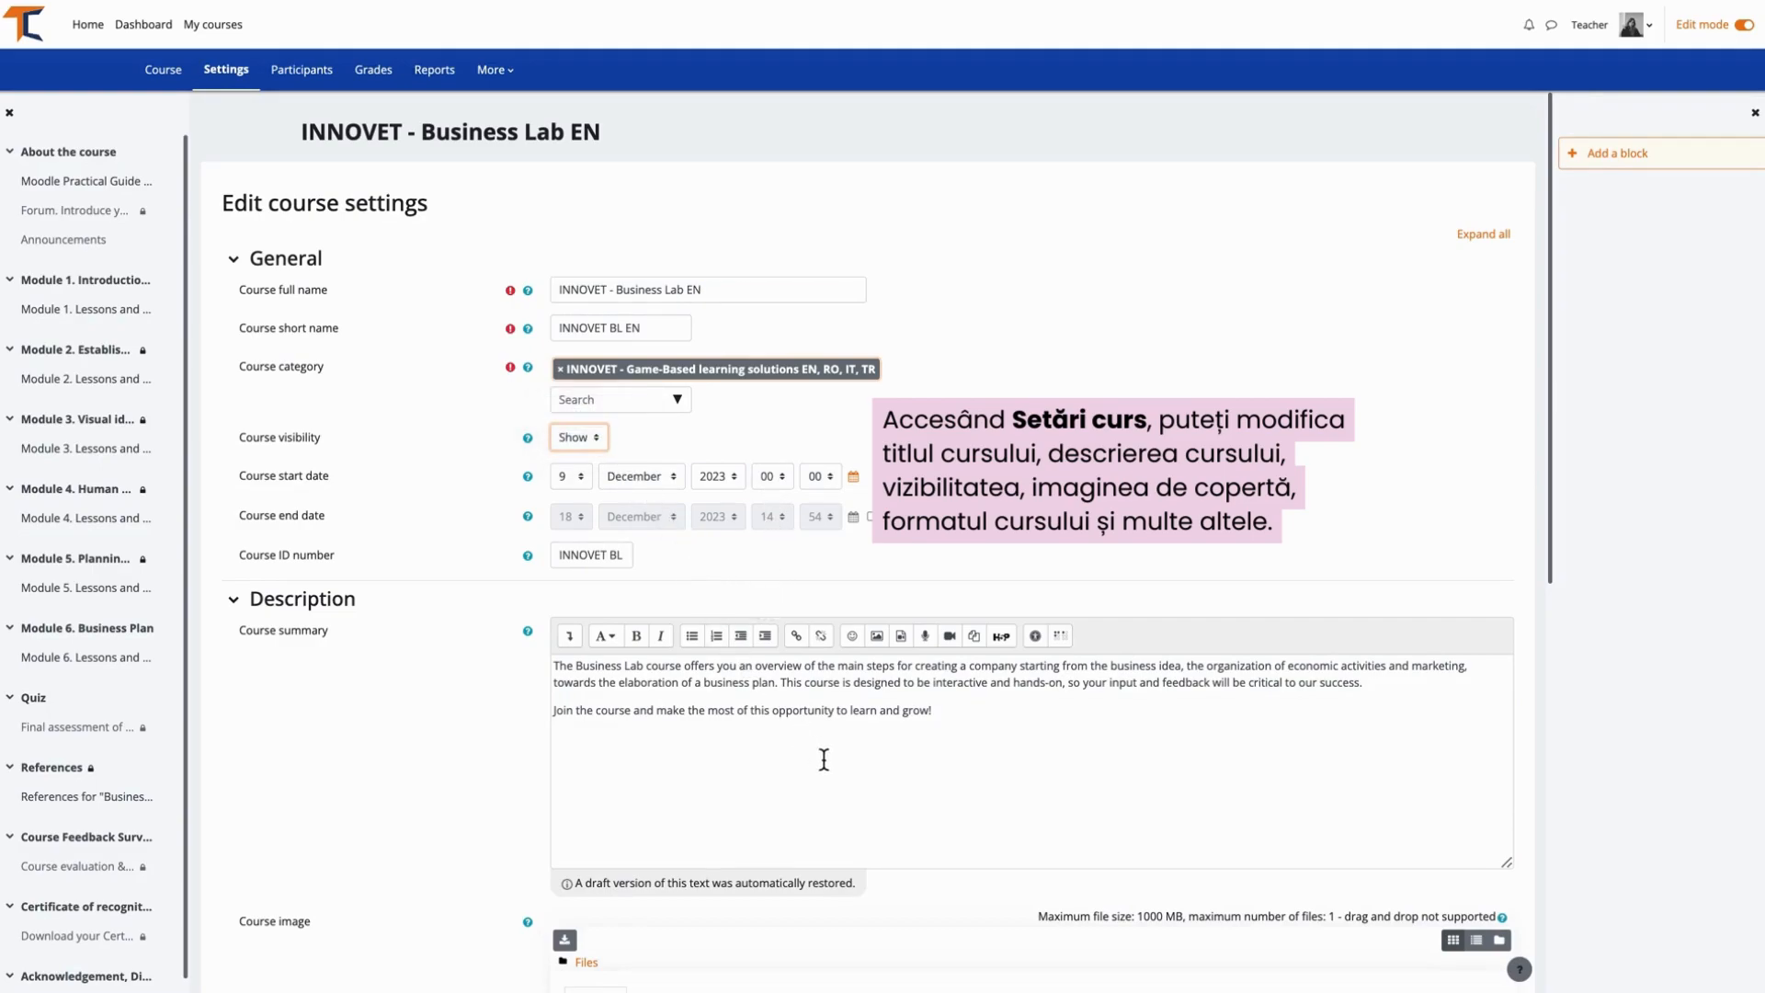
scroll(824, 759, down, 5)
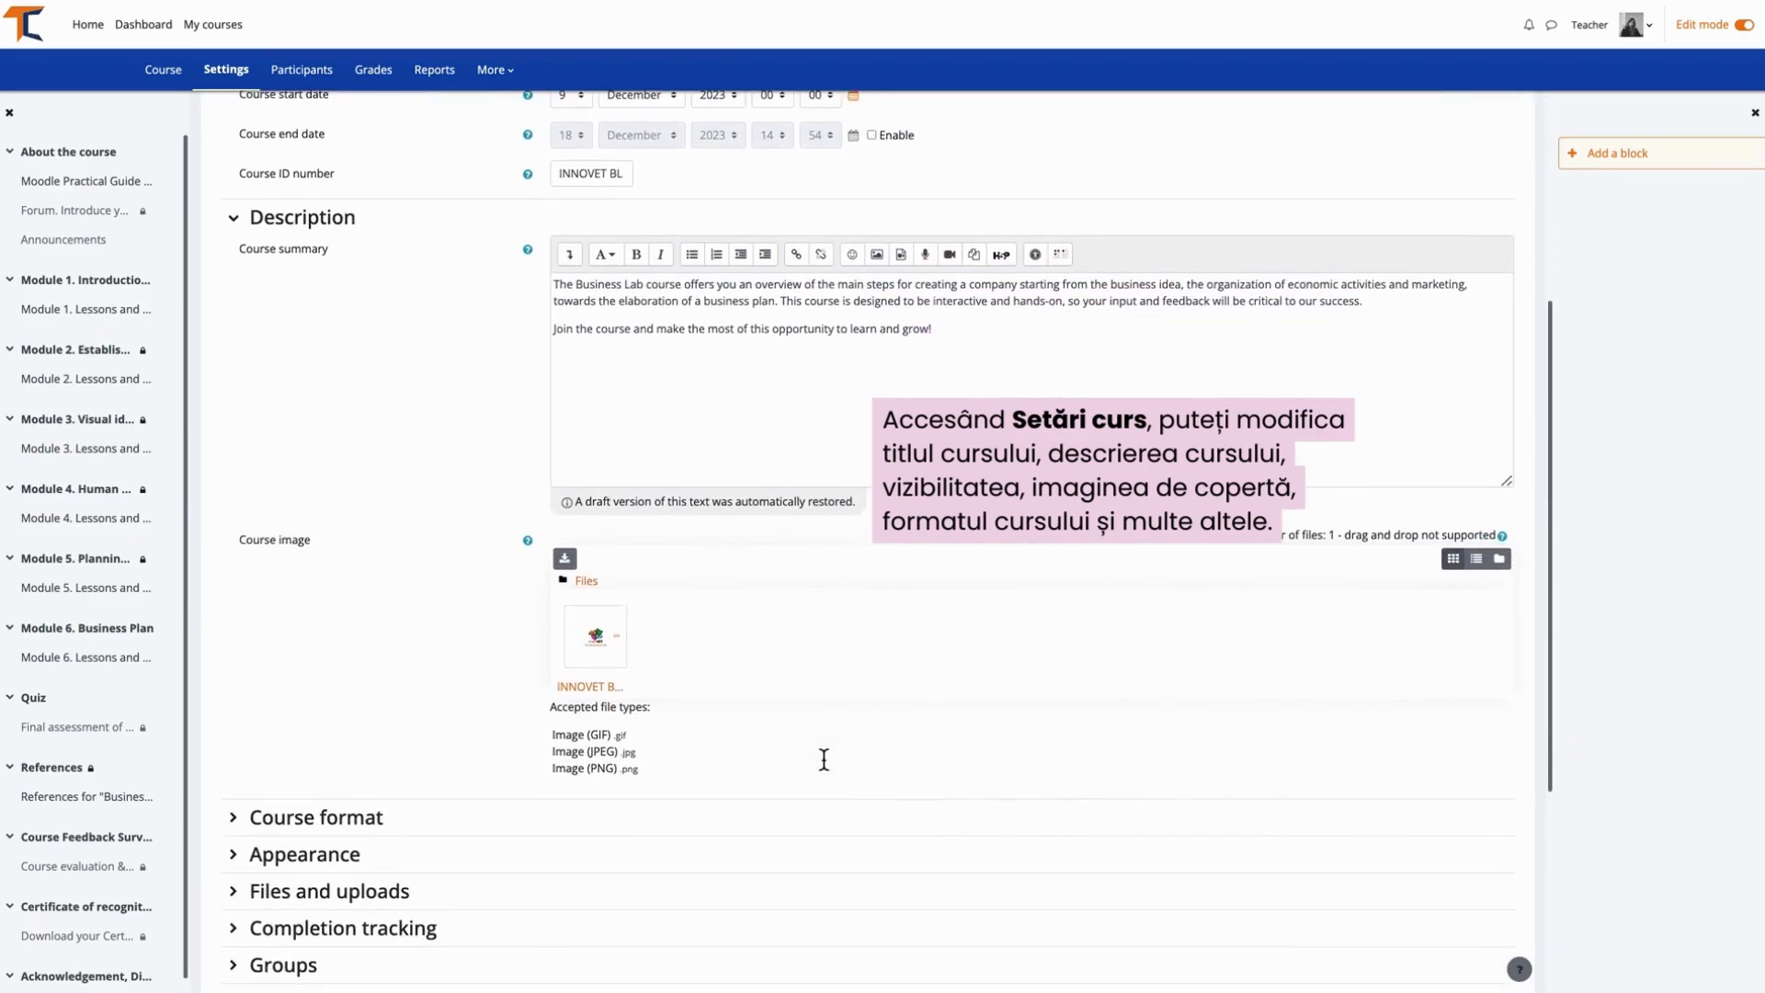
scroll(824, 758, down, 3)
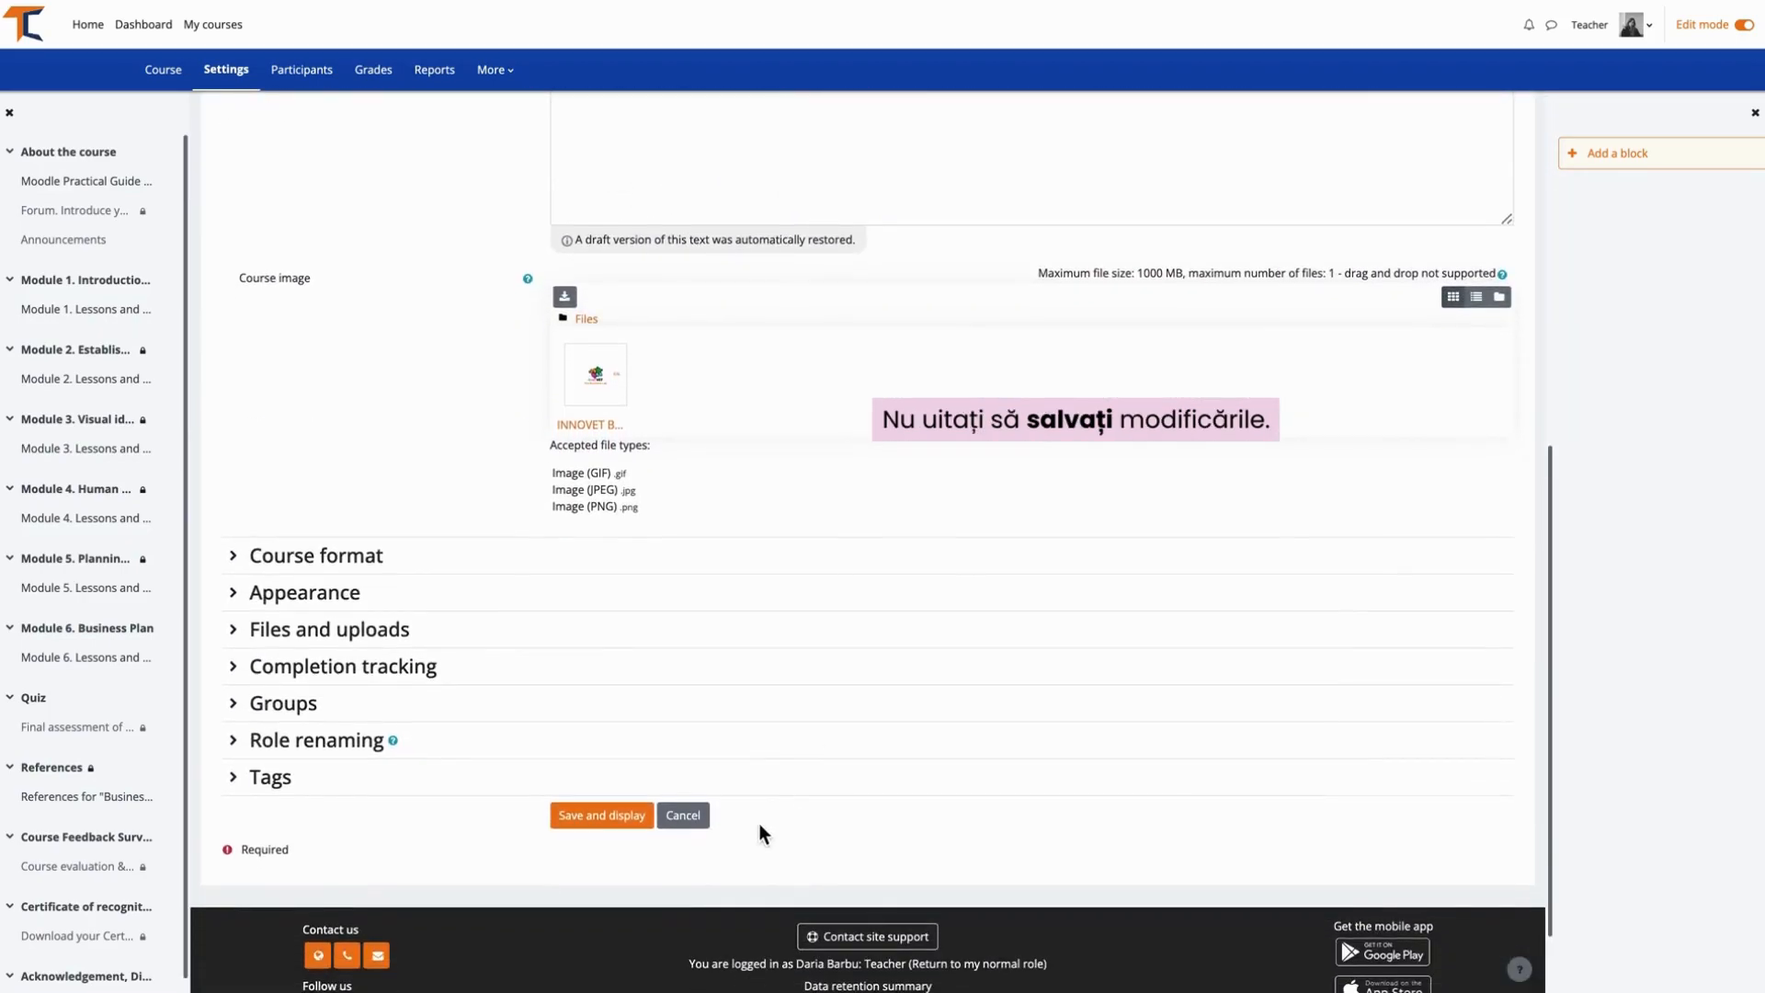
click(635, 830)
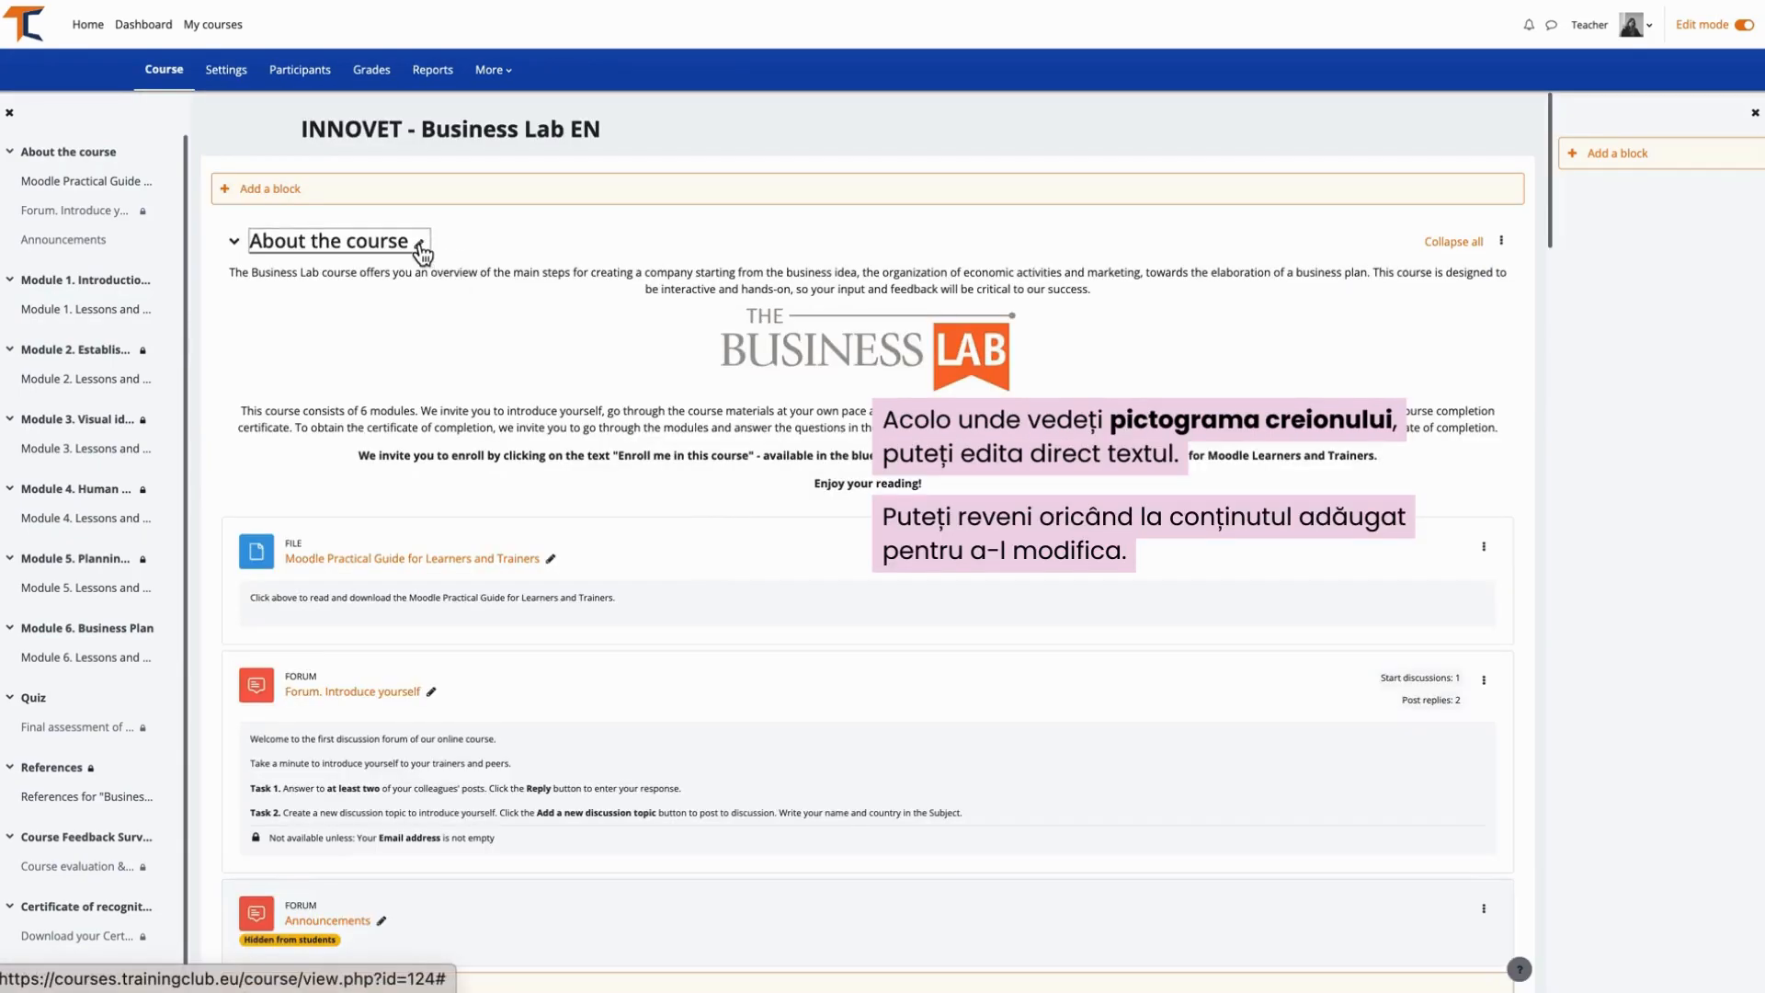
Step: Try inline title editing on the About the course section, the Moodle Practical Guide file and the Introduce yourself forum, then cancel it
click(422, 245)
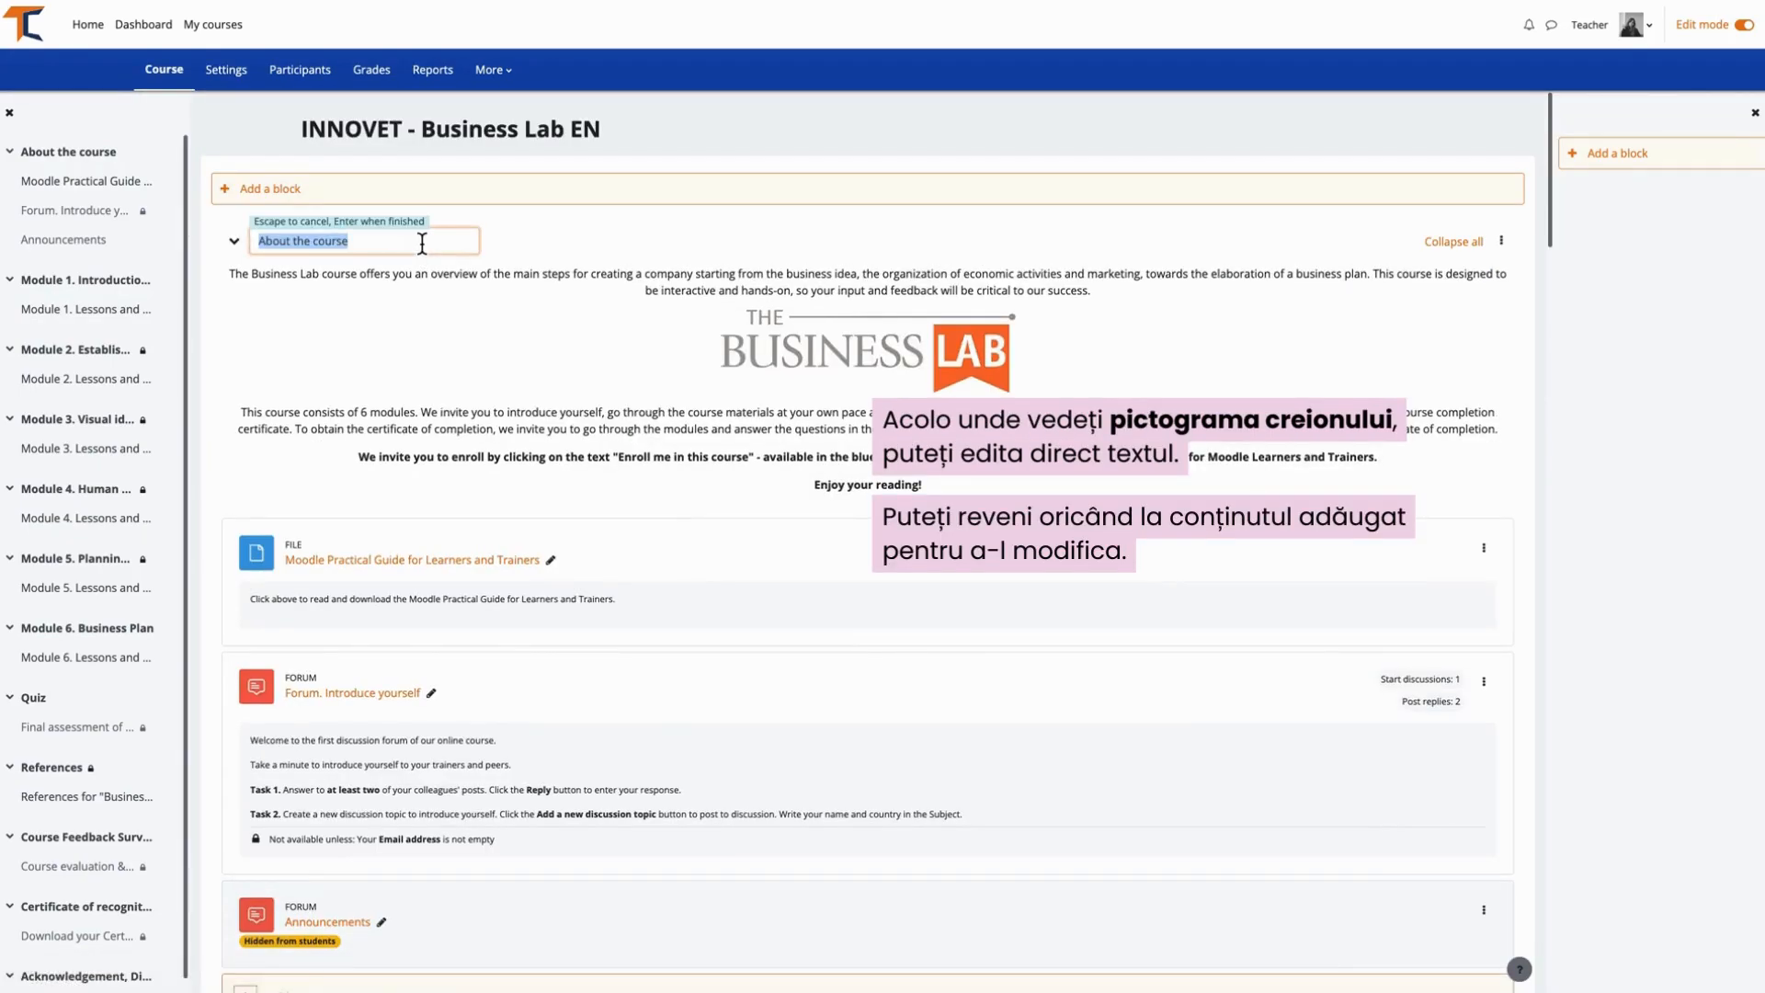
click(422, 244)
click(551, 560)
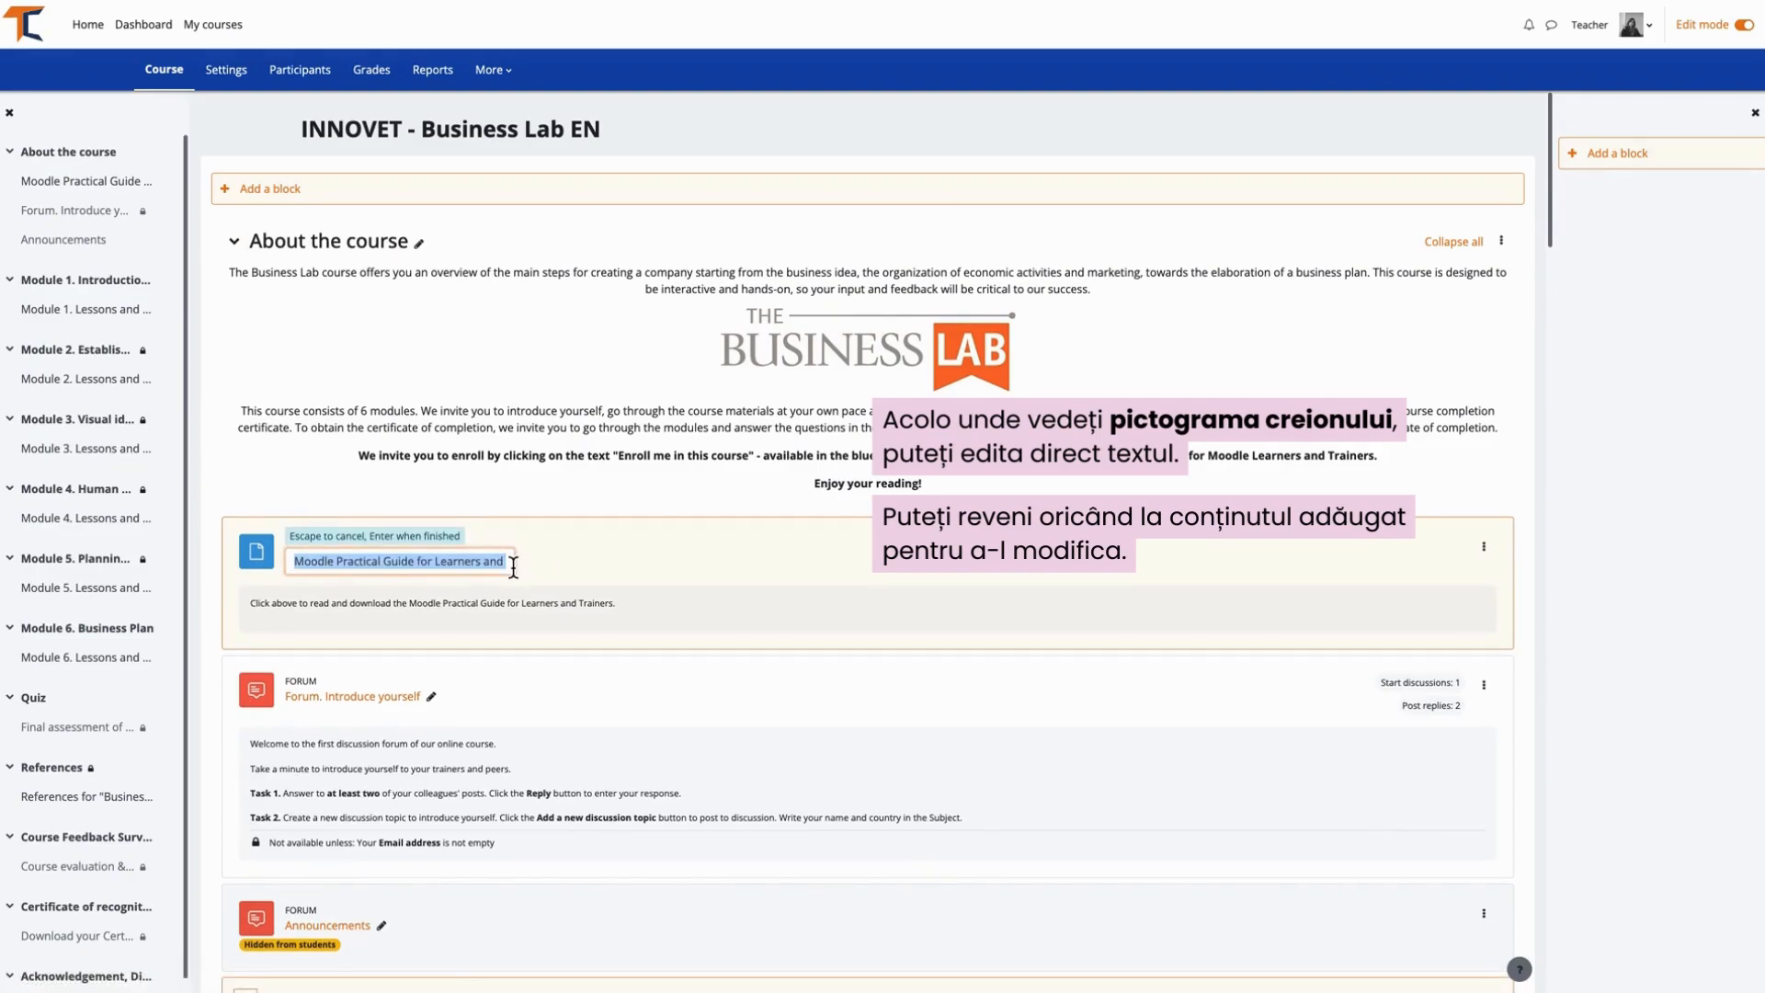
click(431, 696)
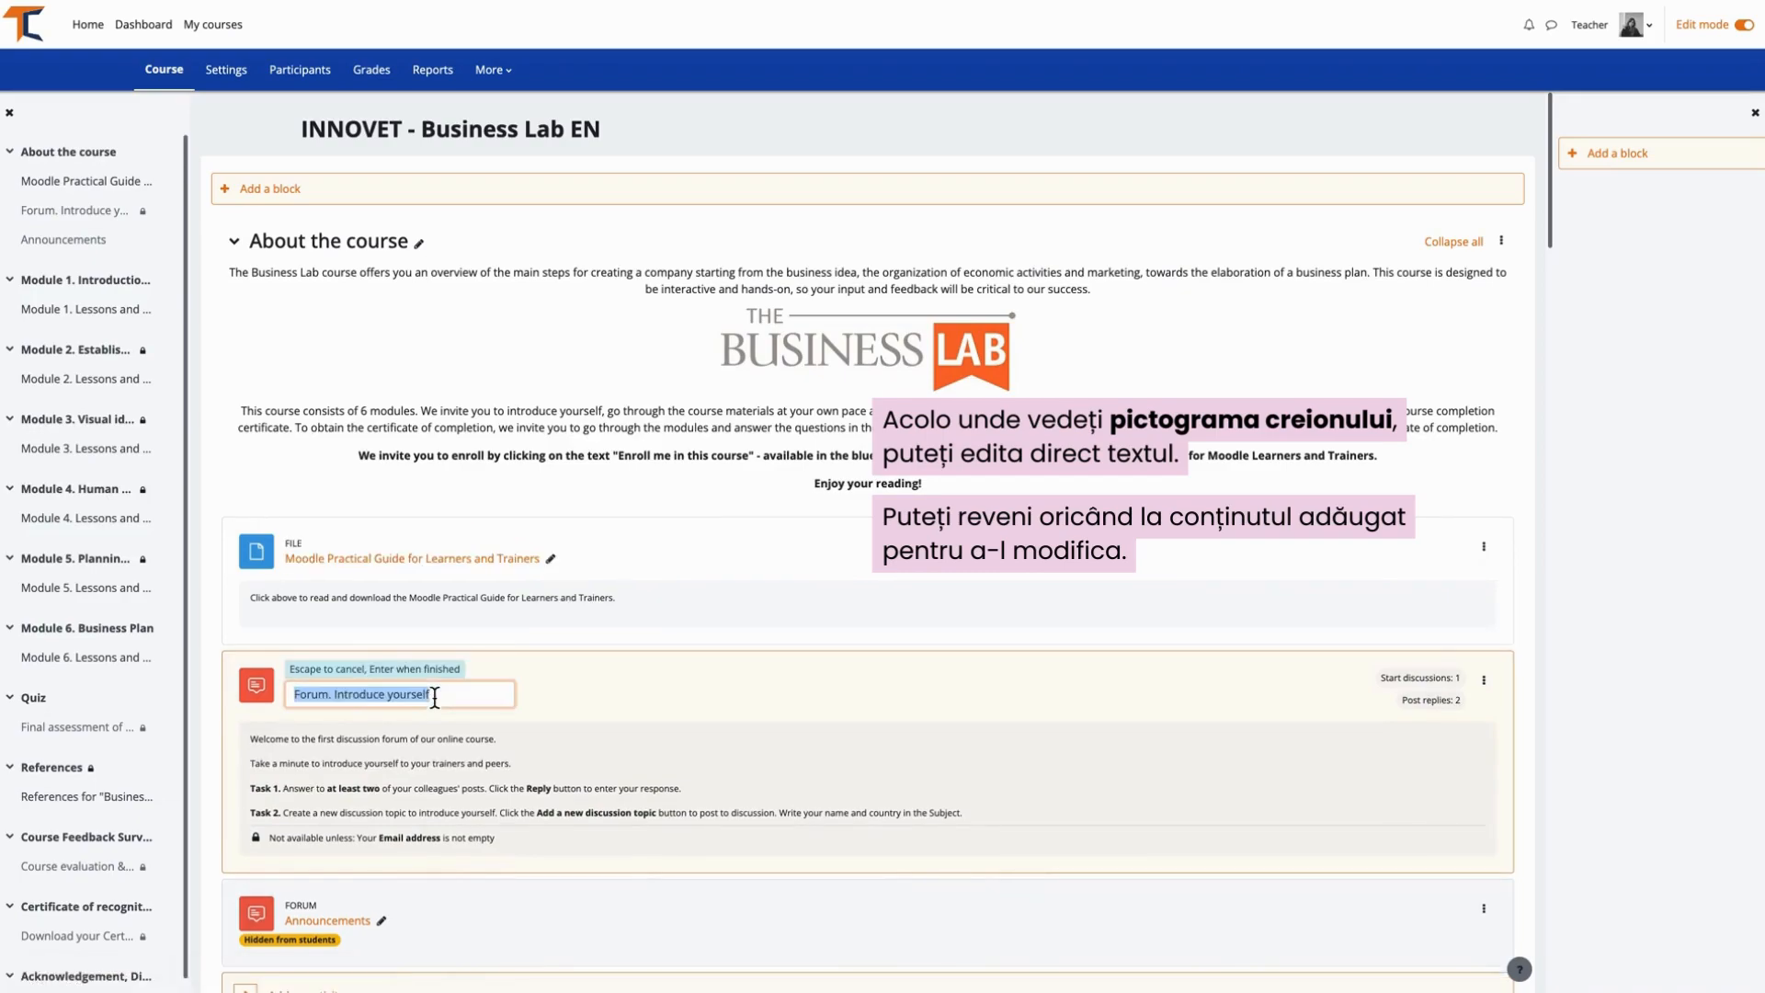
key(Escape)
Step: Open the Module 1. Lessons and Games book and begin editing the content of its first chapter, Theoretical concepts for the activity
scroll(921, 682, down, 8)
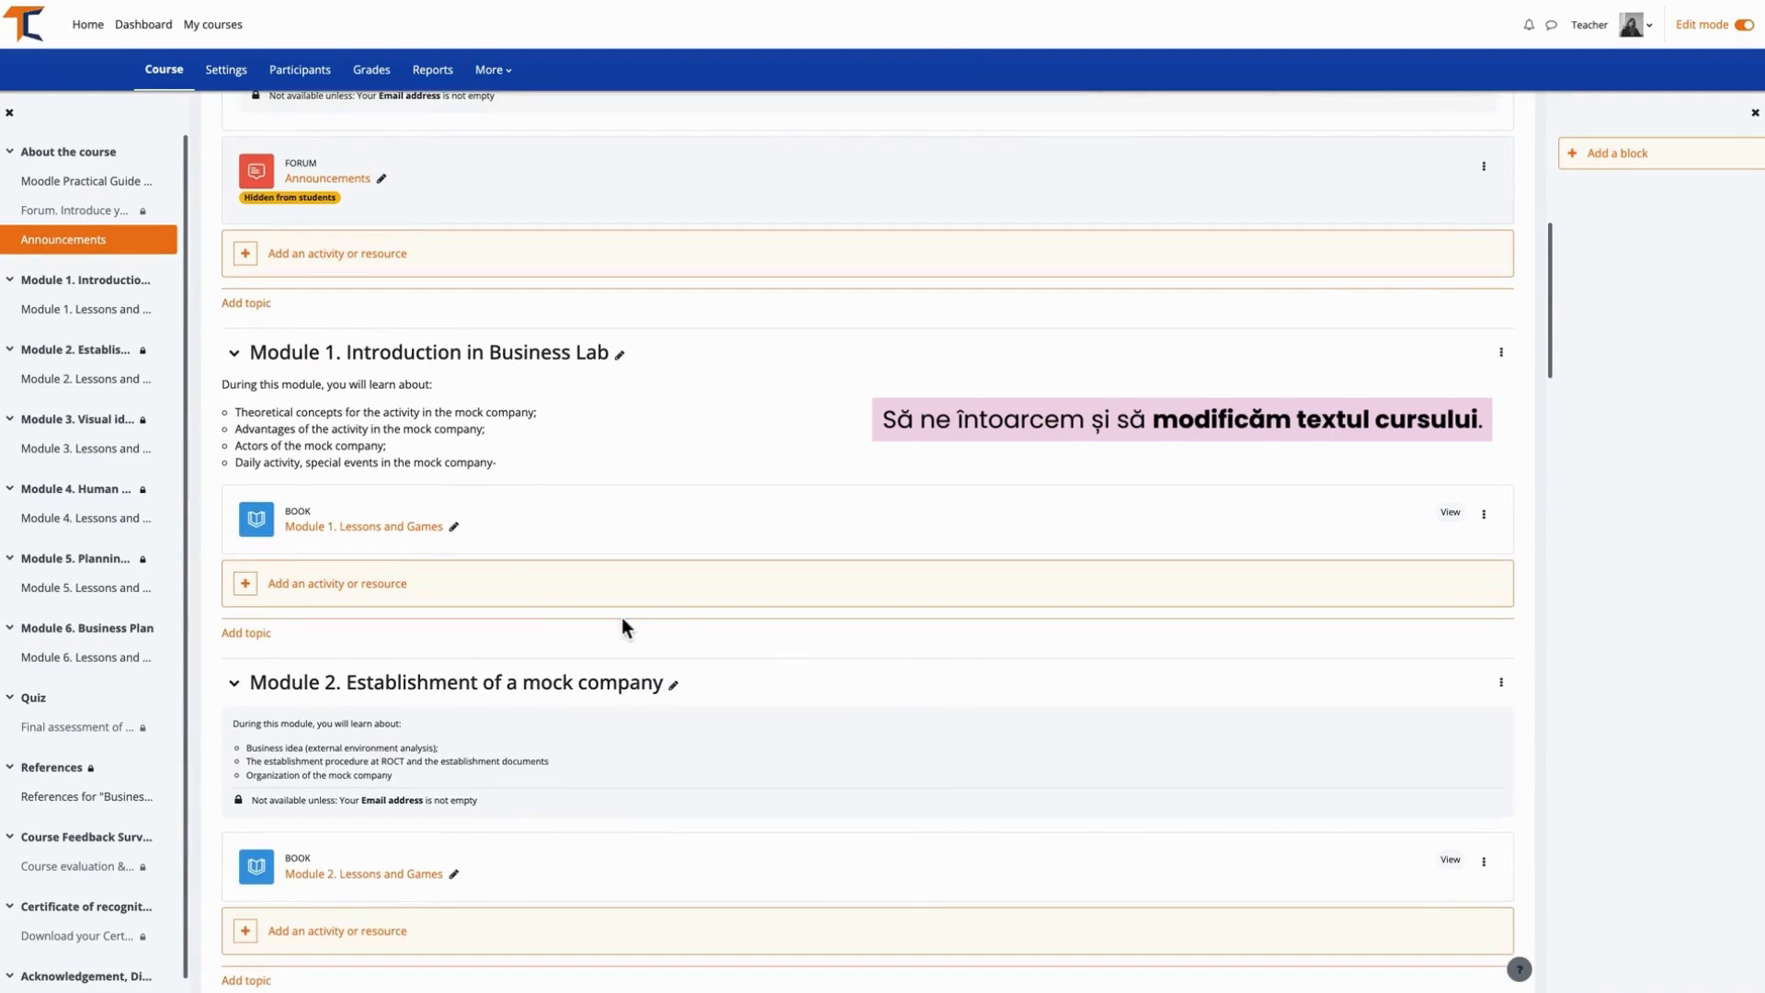
click(438, 531)
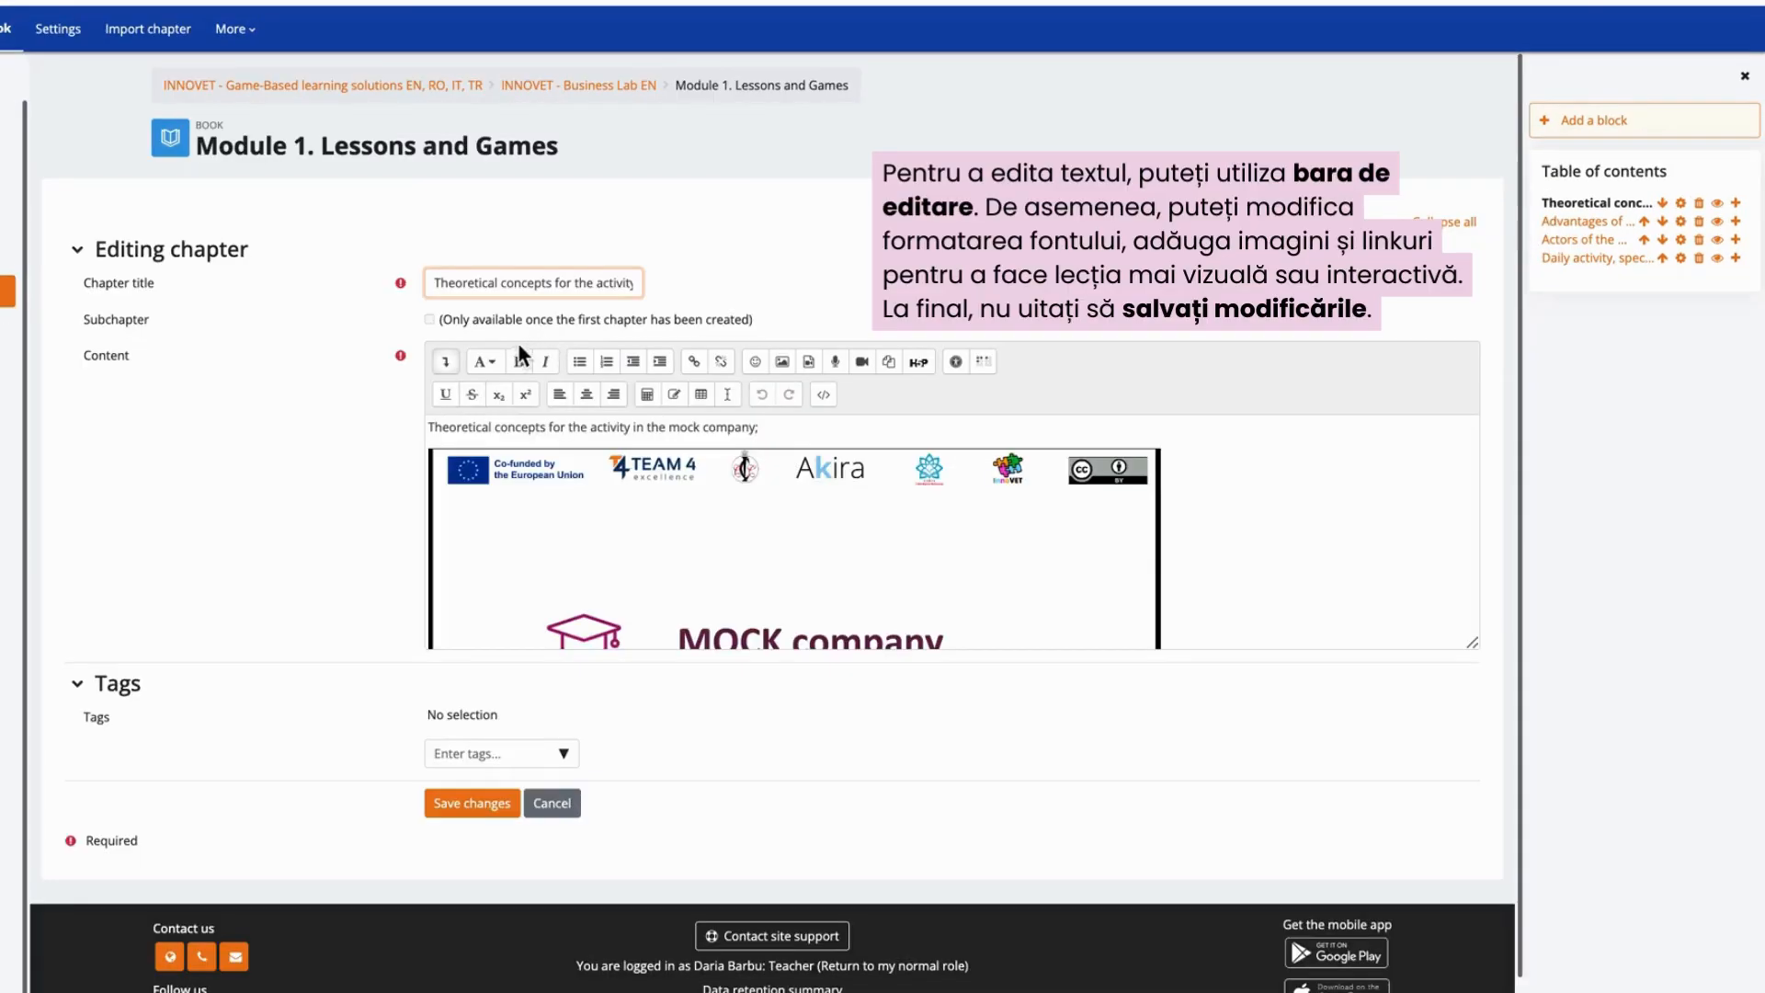
click(447, 363)
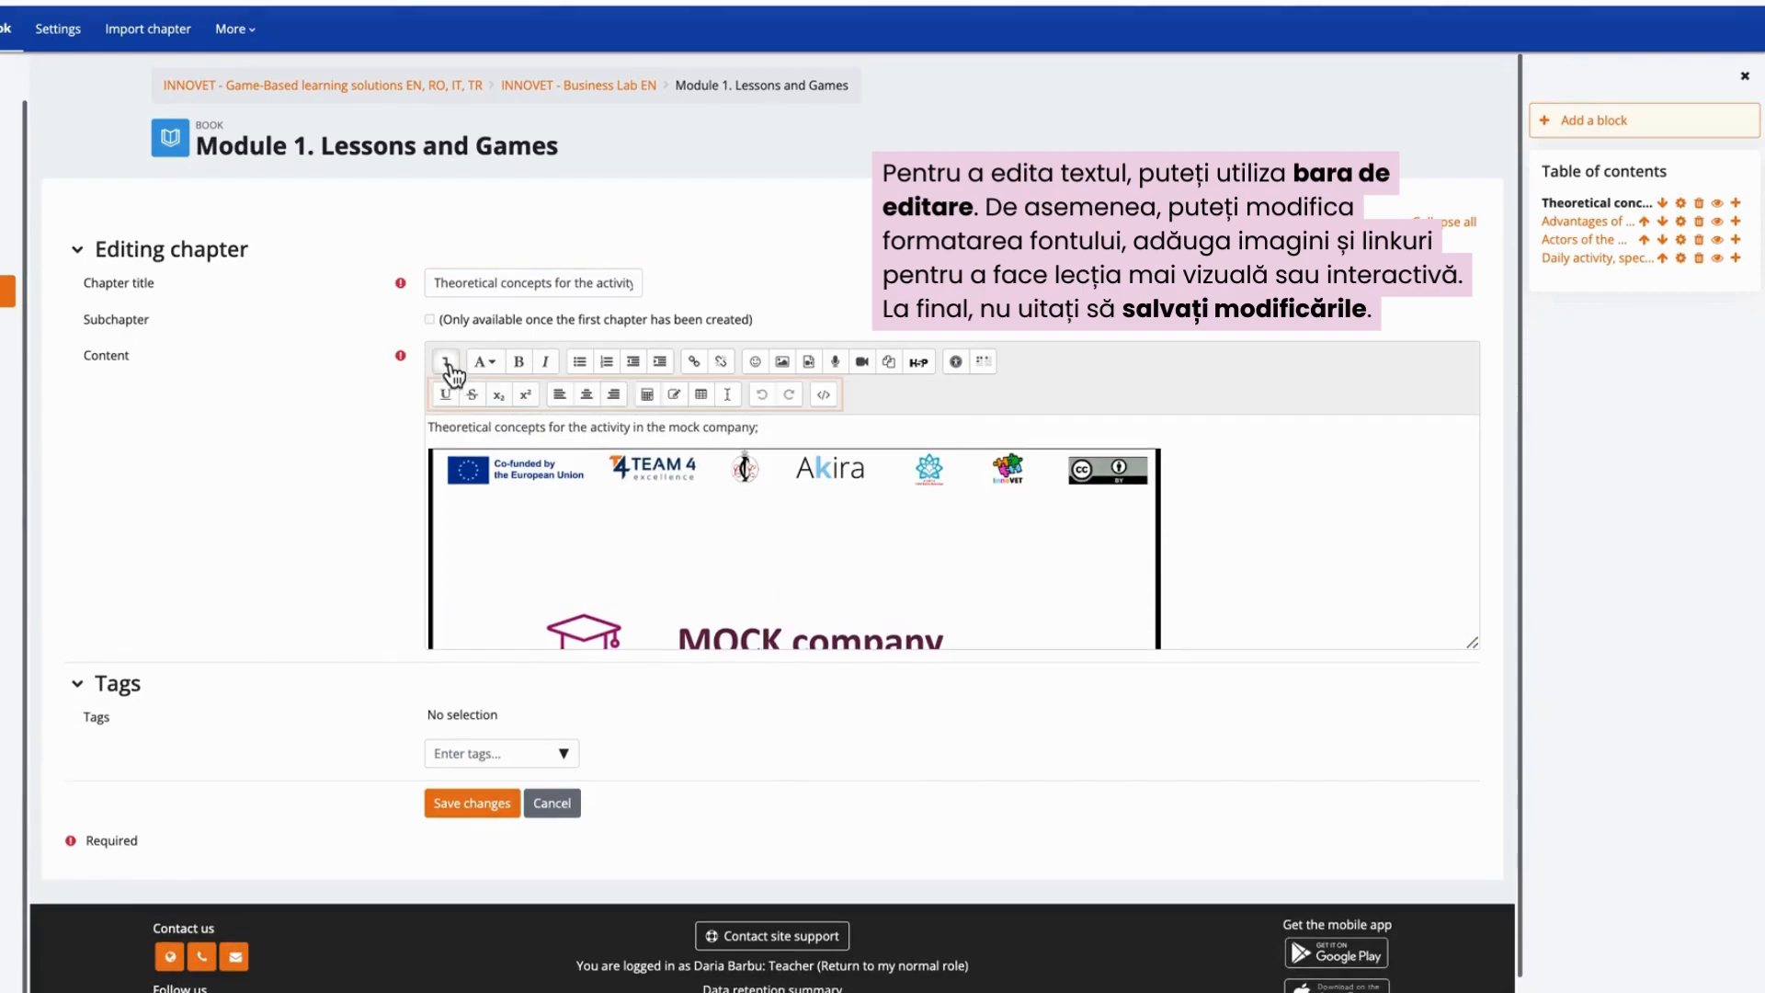
click(771, 428)
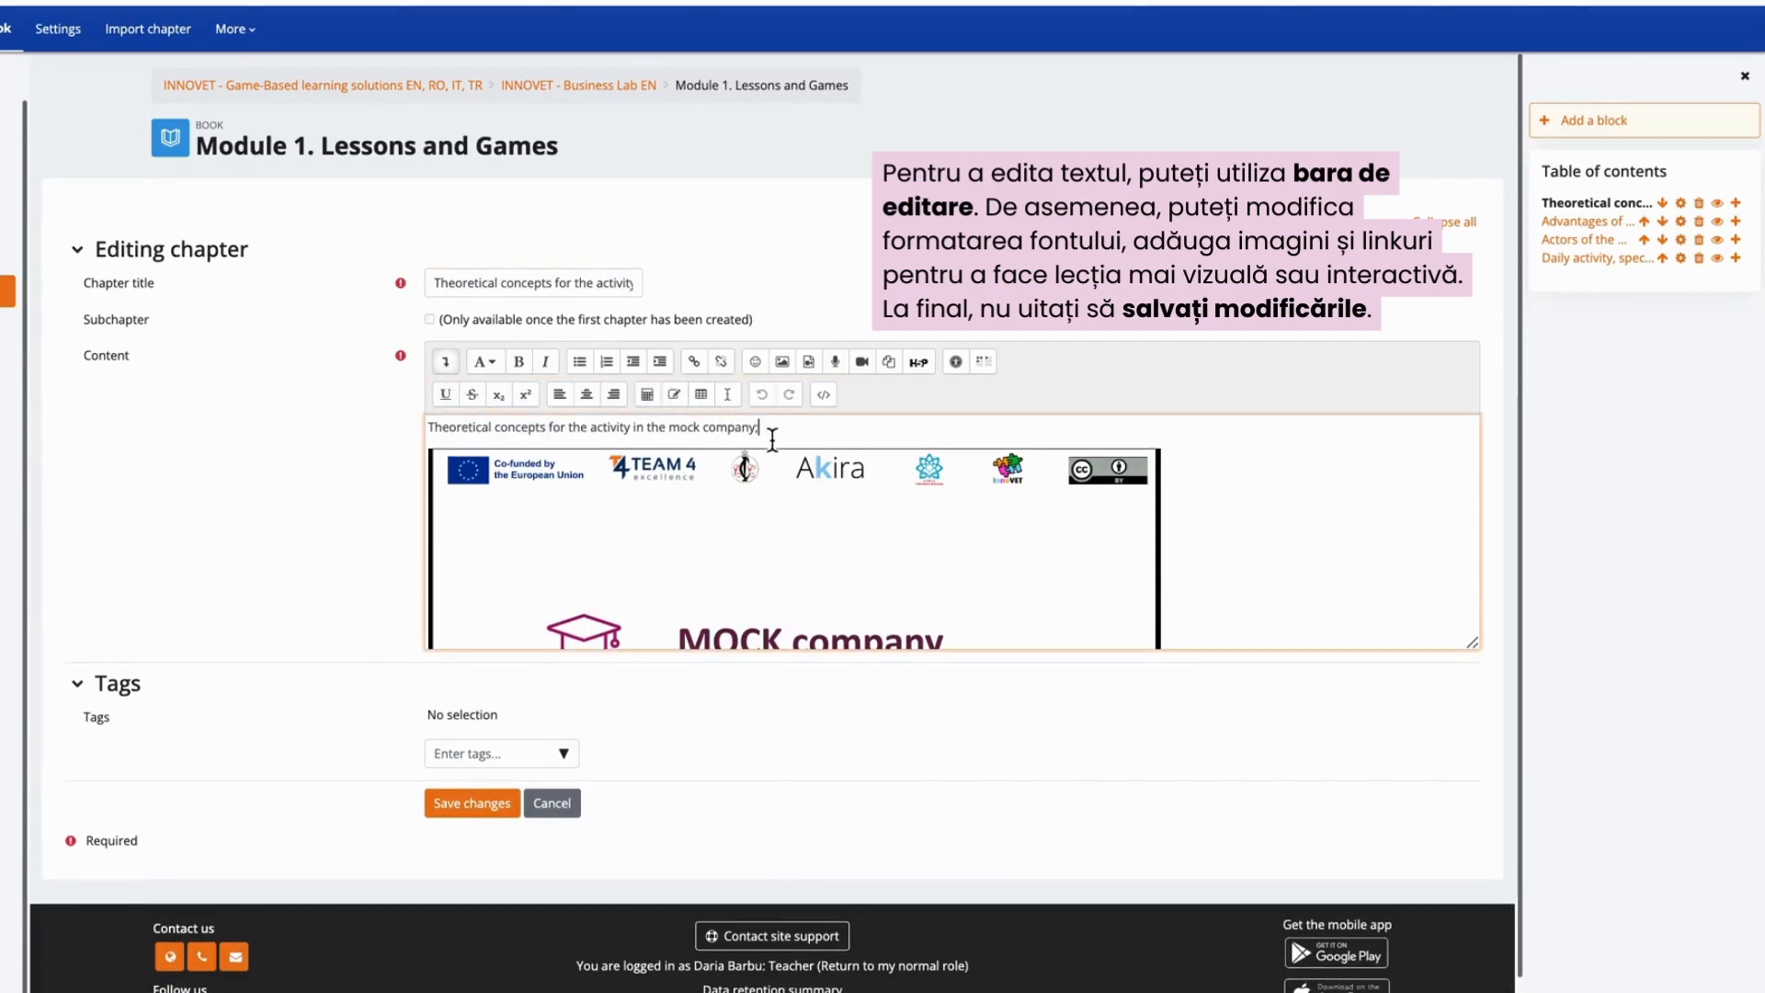
scroll(792, 551, down, 3)
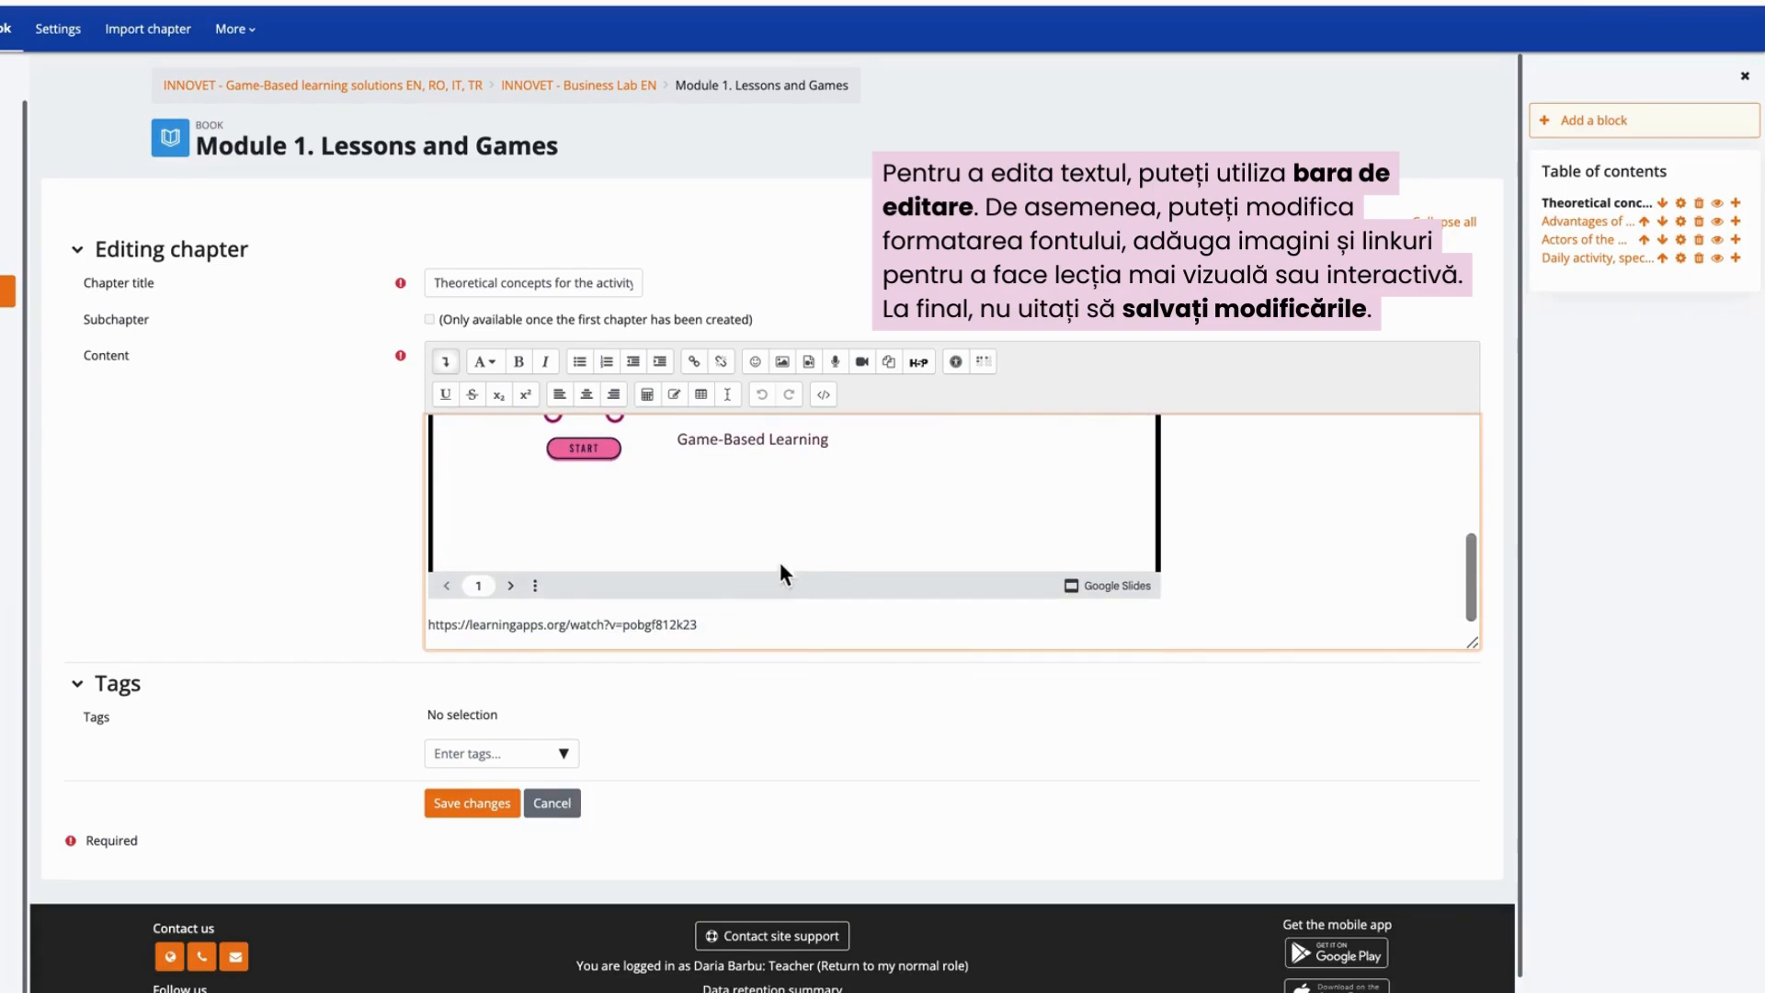
drag(709, 624, 428, 625)
key(ctrl+c)
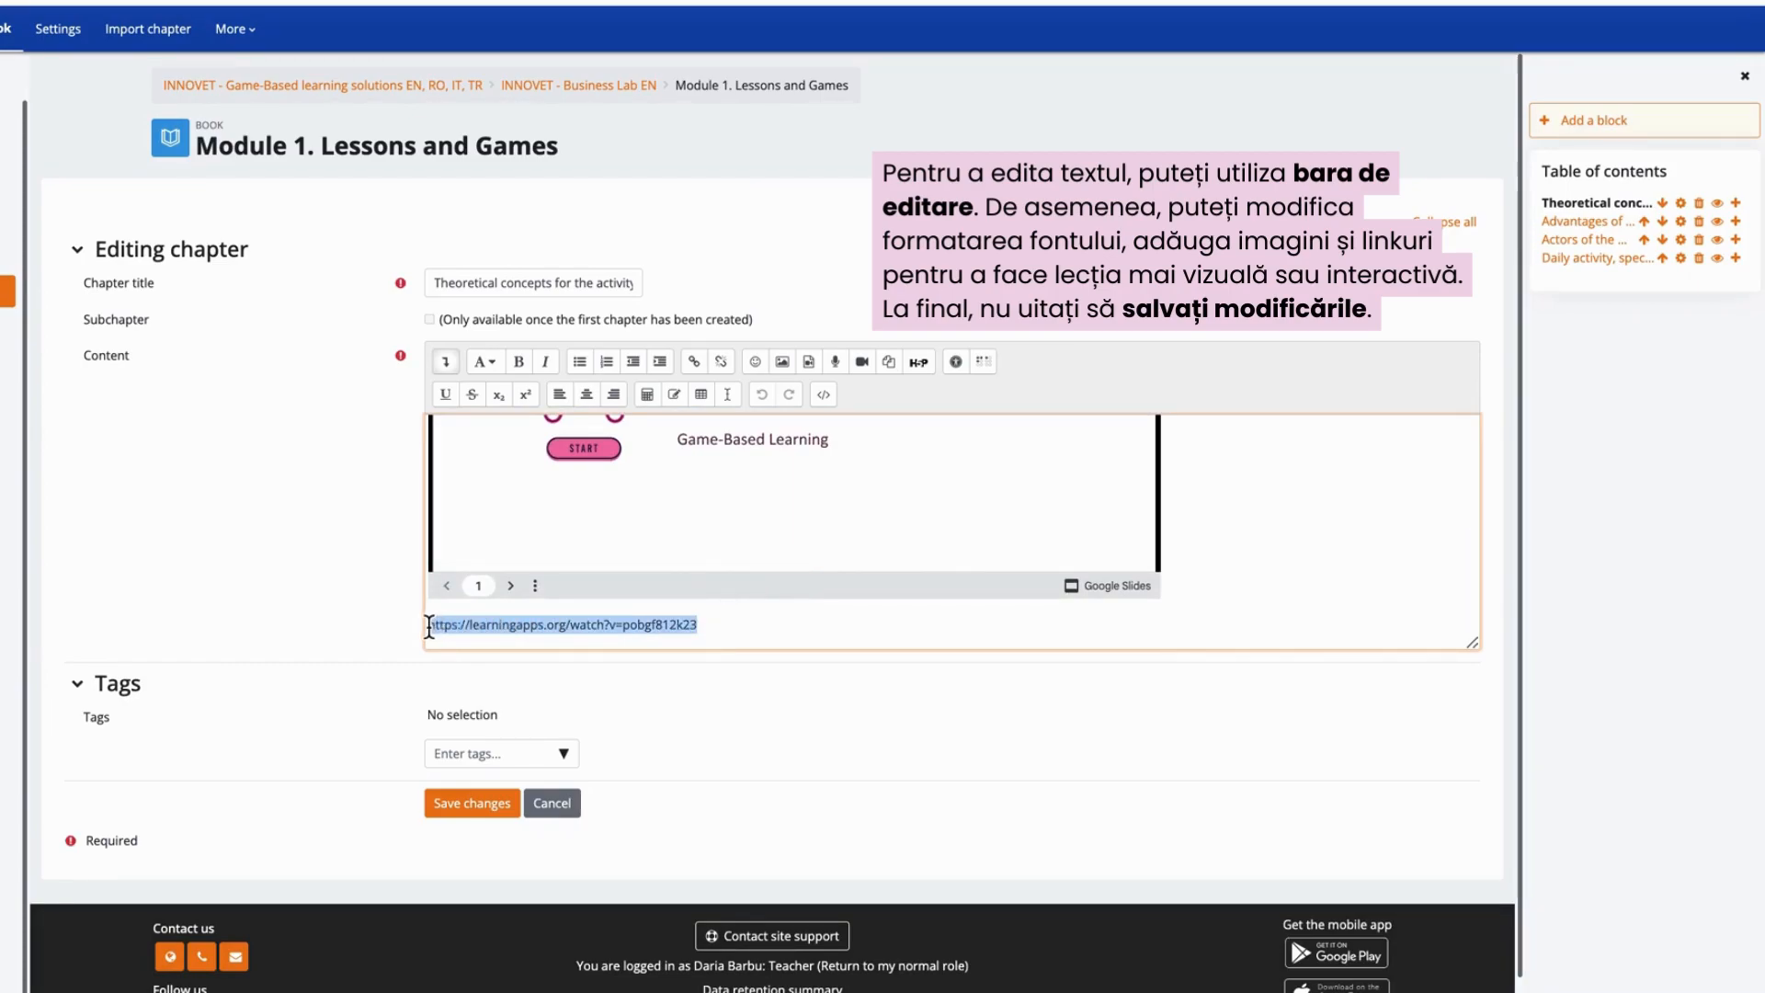
click(696, 360)
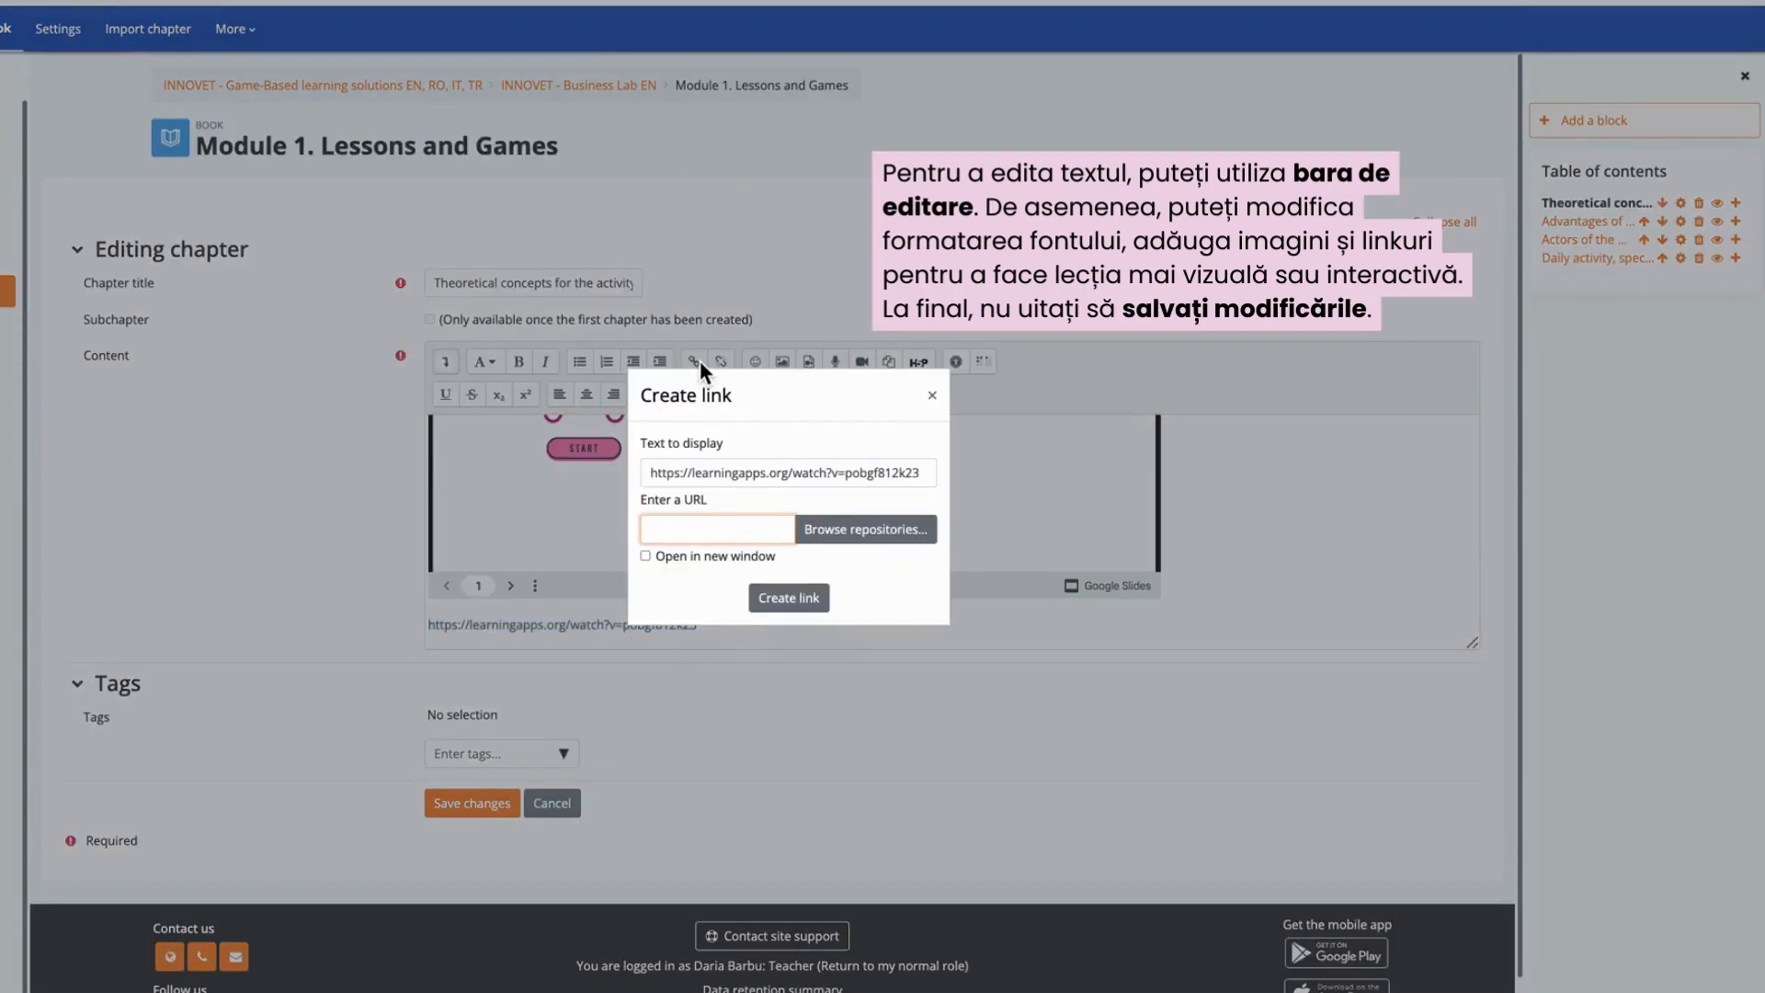
key(ctrl+v)
click(748, 557)
click(780, 599)
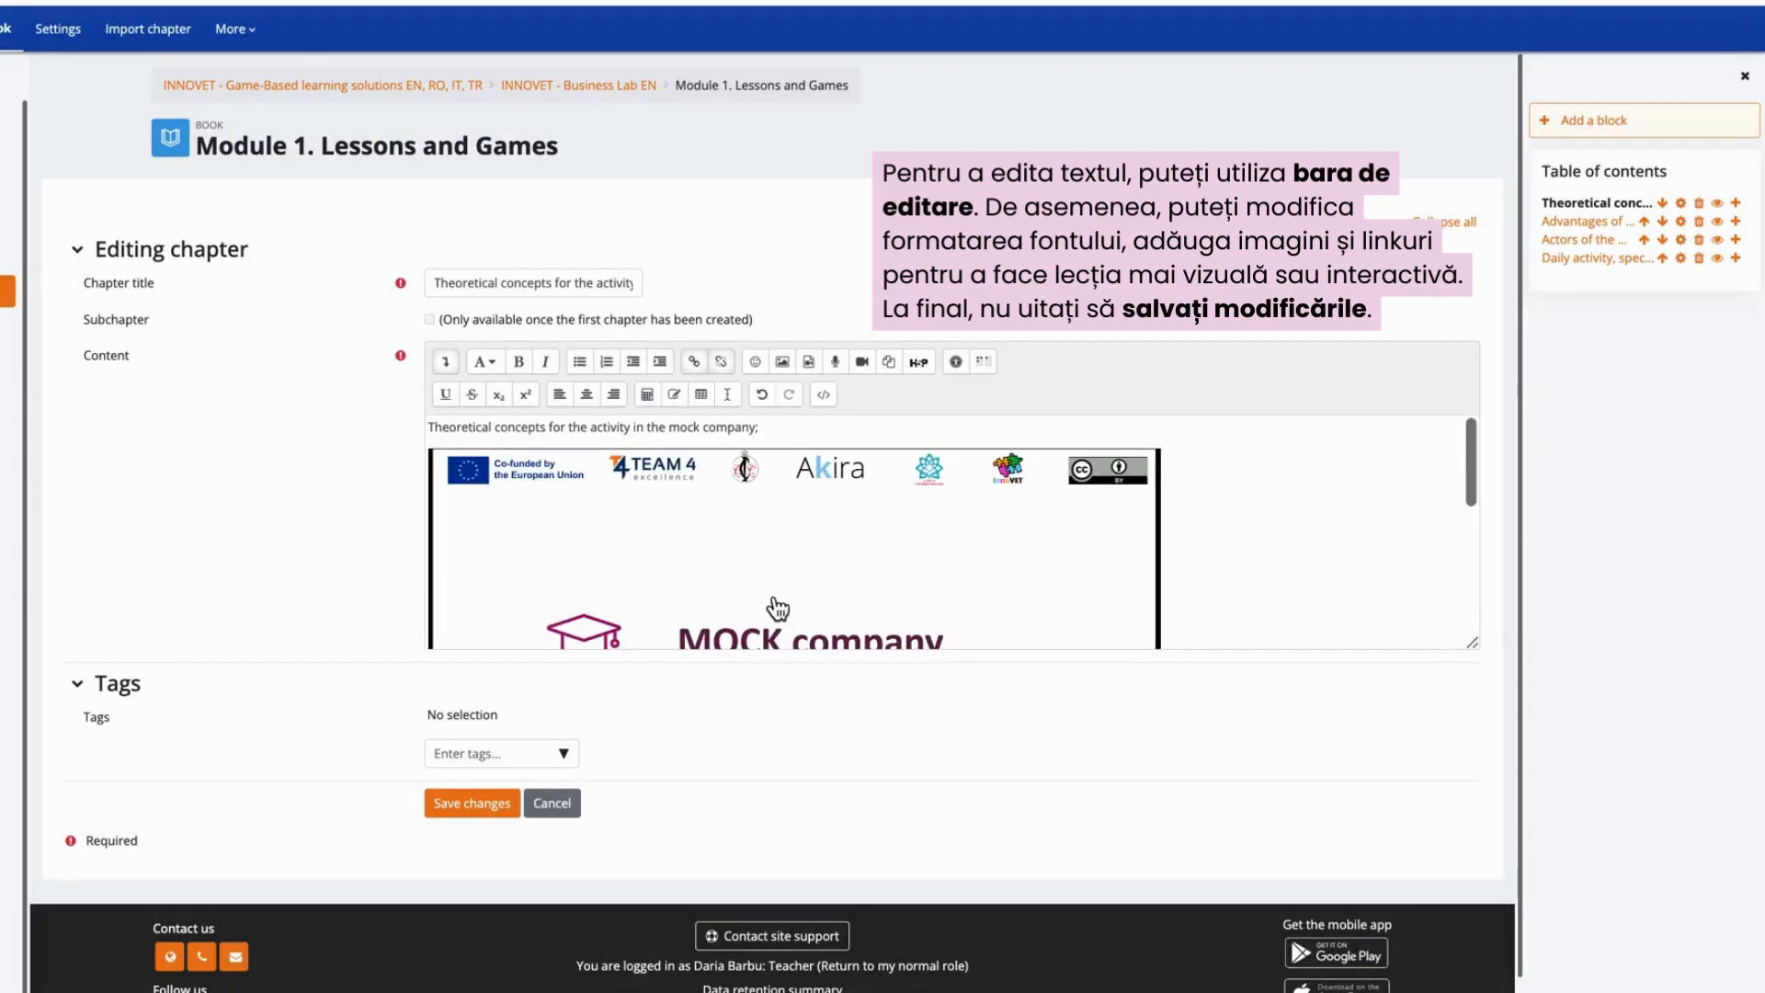
scroll(731, 584, down, 5)
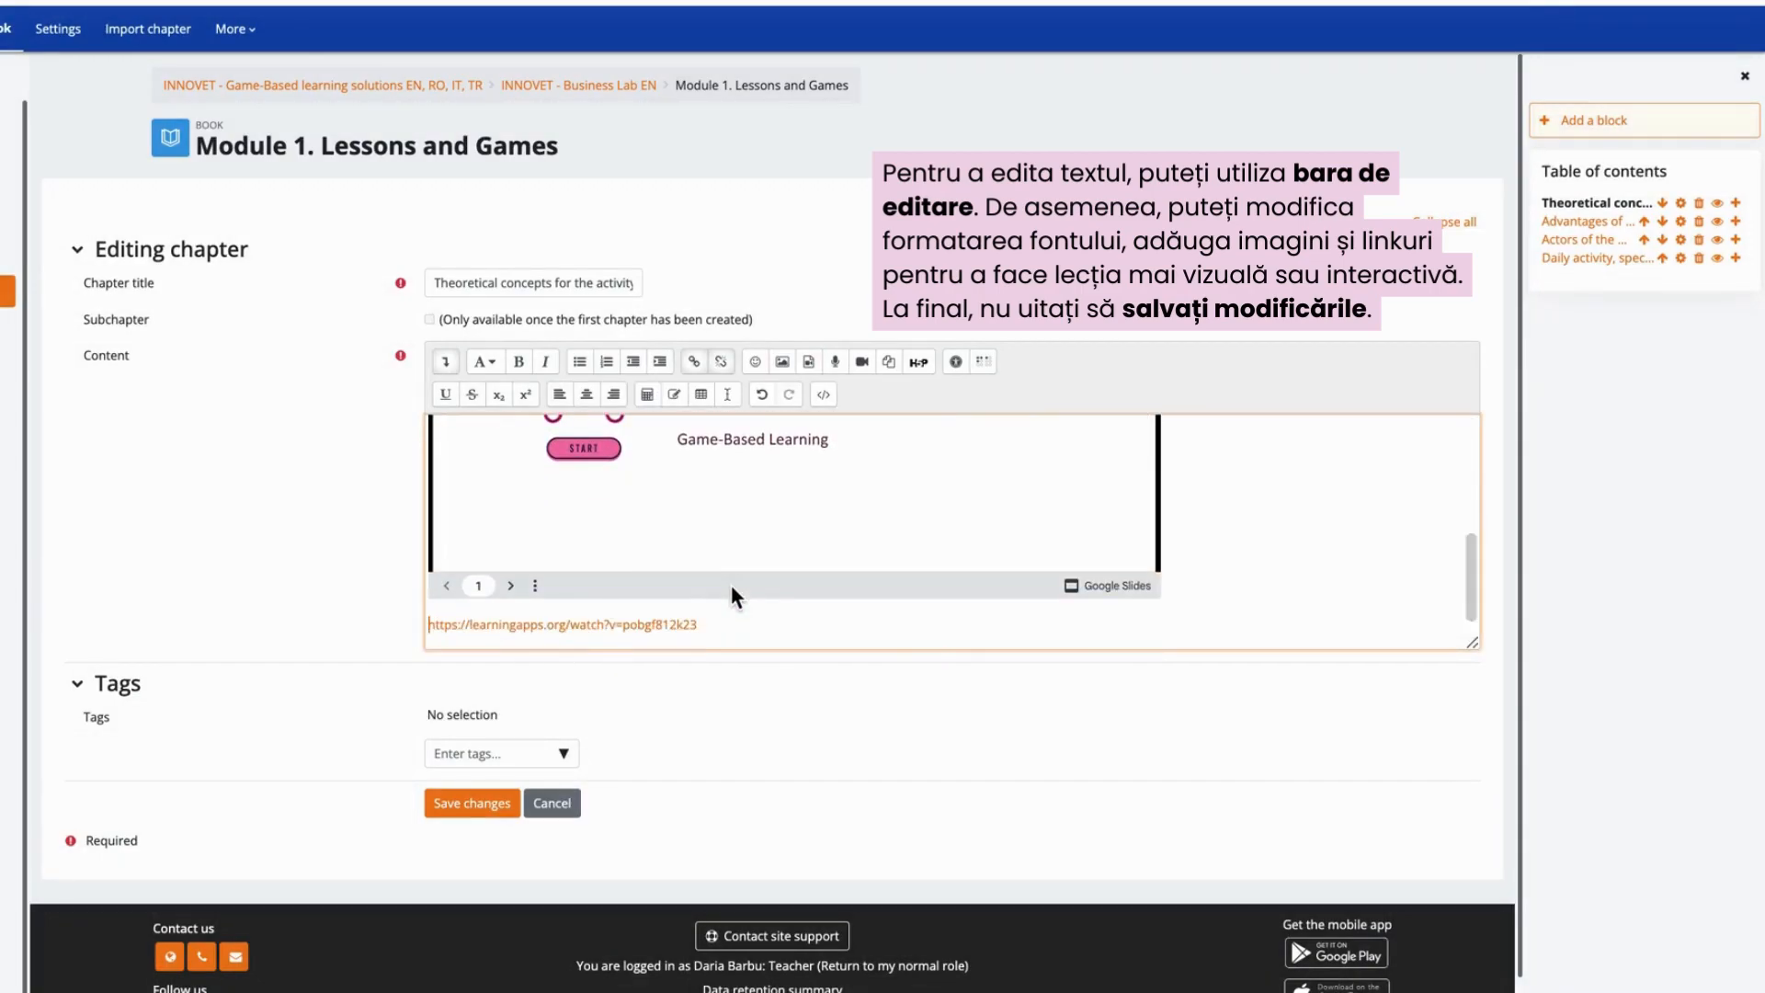
click(511, 809)
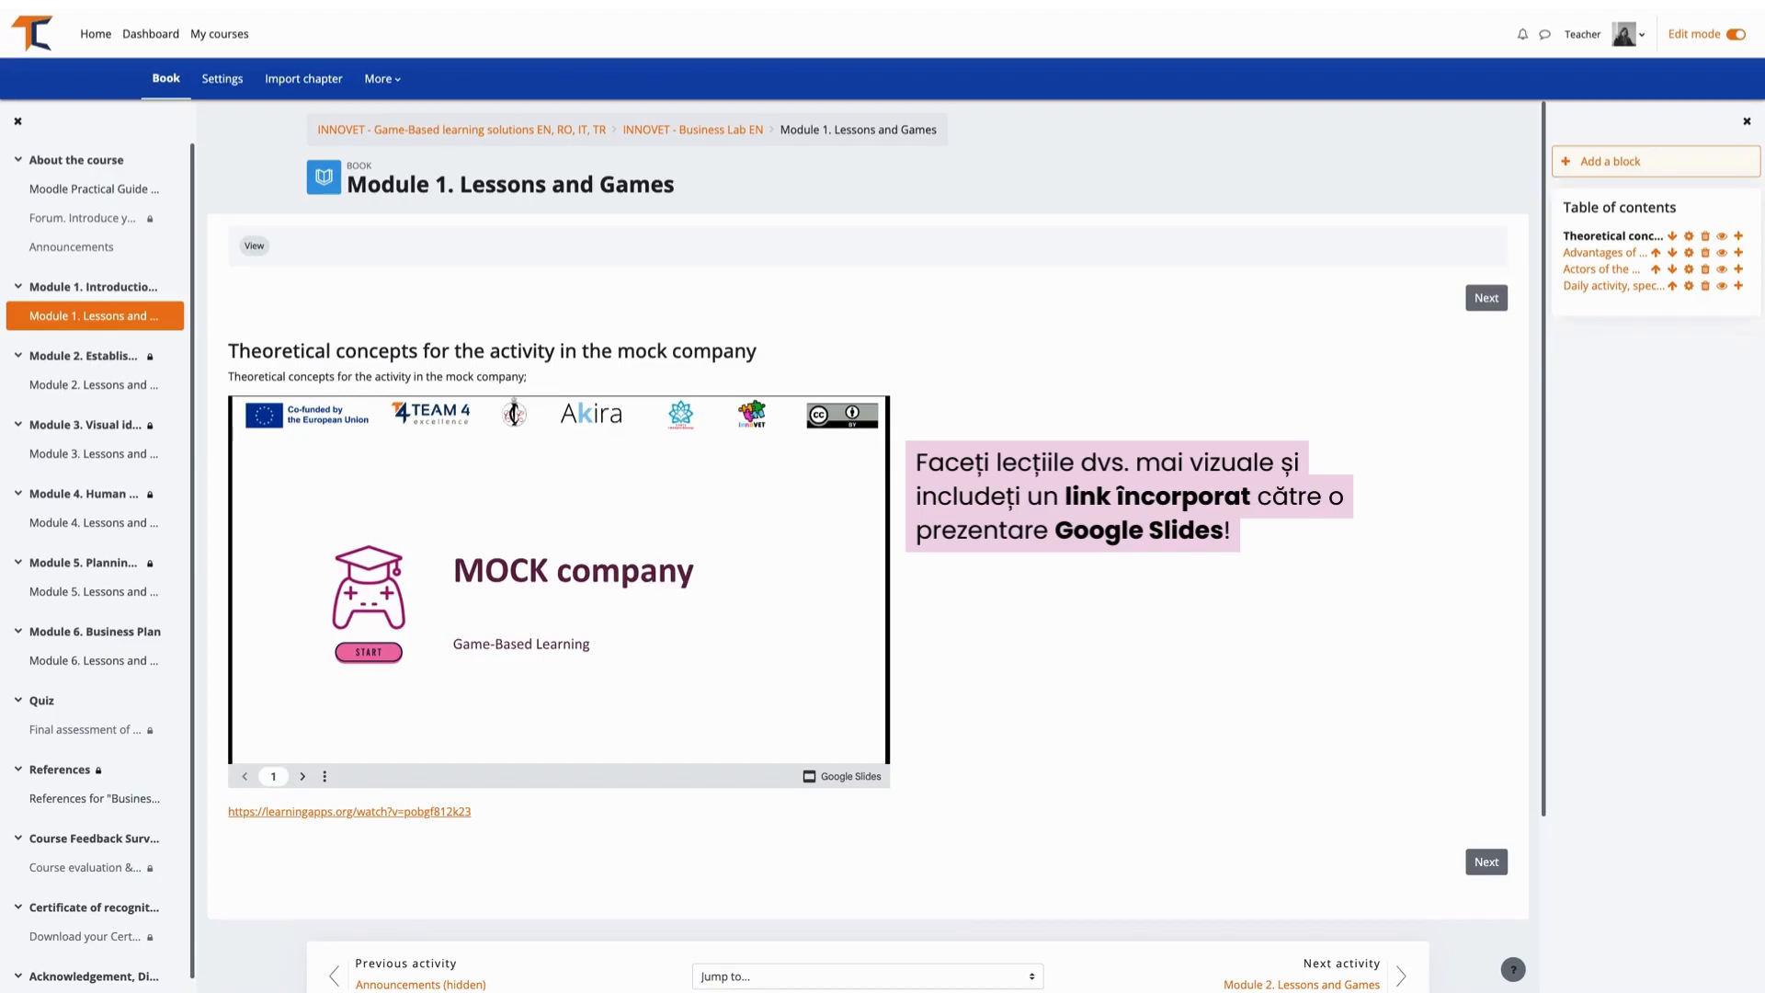
Step: Page forward through the embedded MOCK company slide presentation in the saved chapter
click(304, 777)
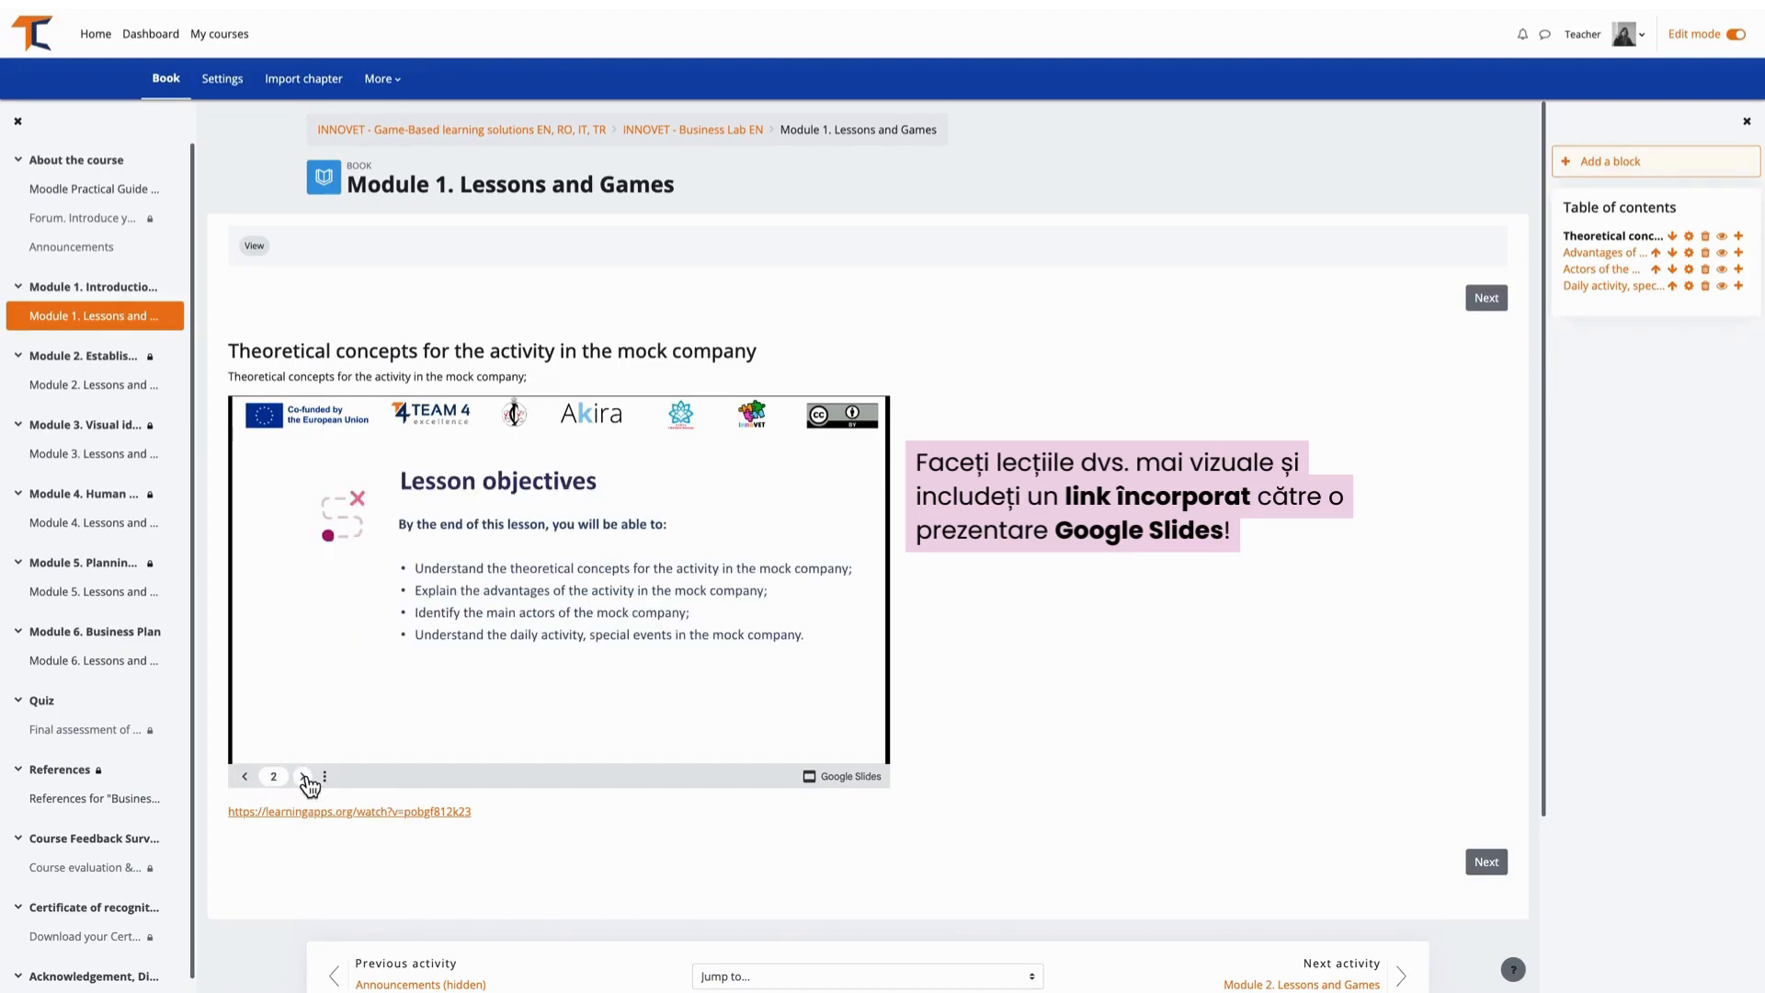
click(304, 778)
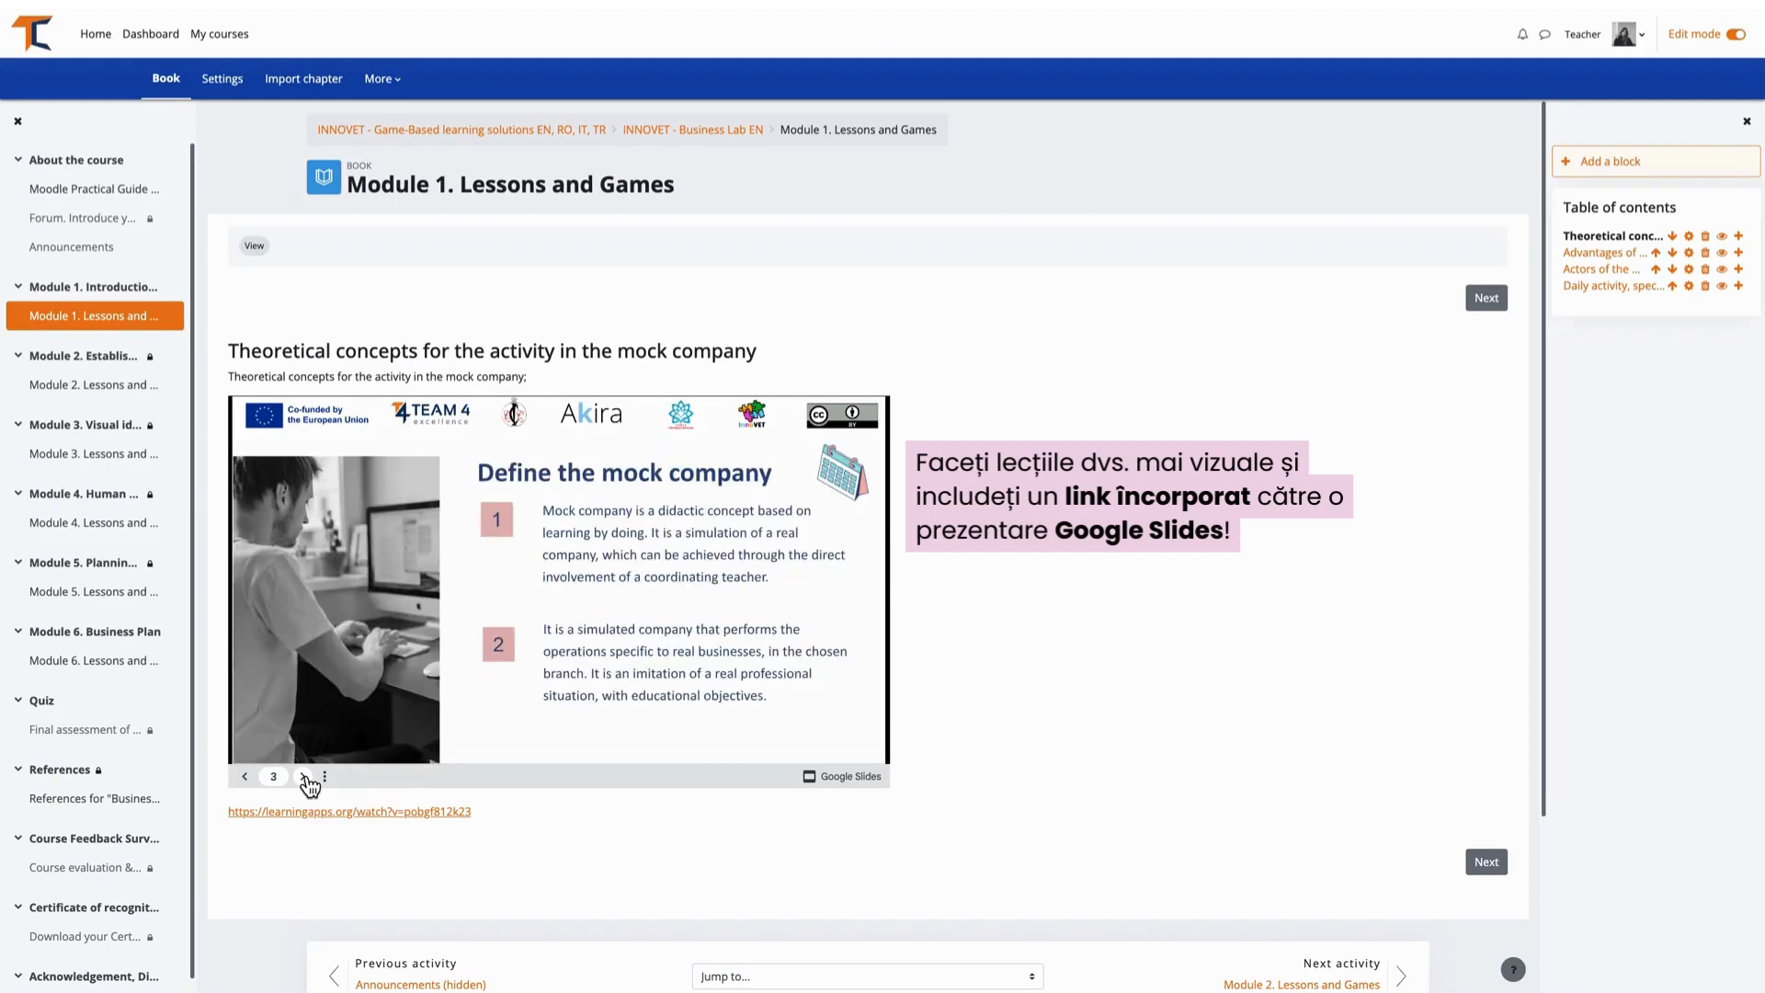
click(305, 778)
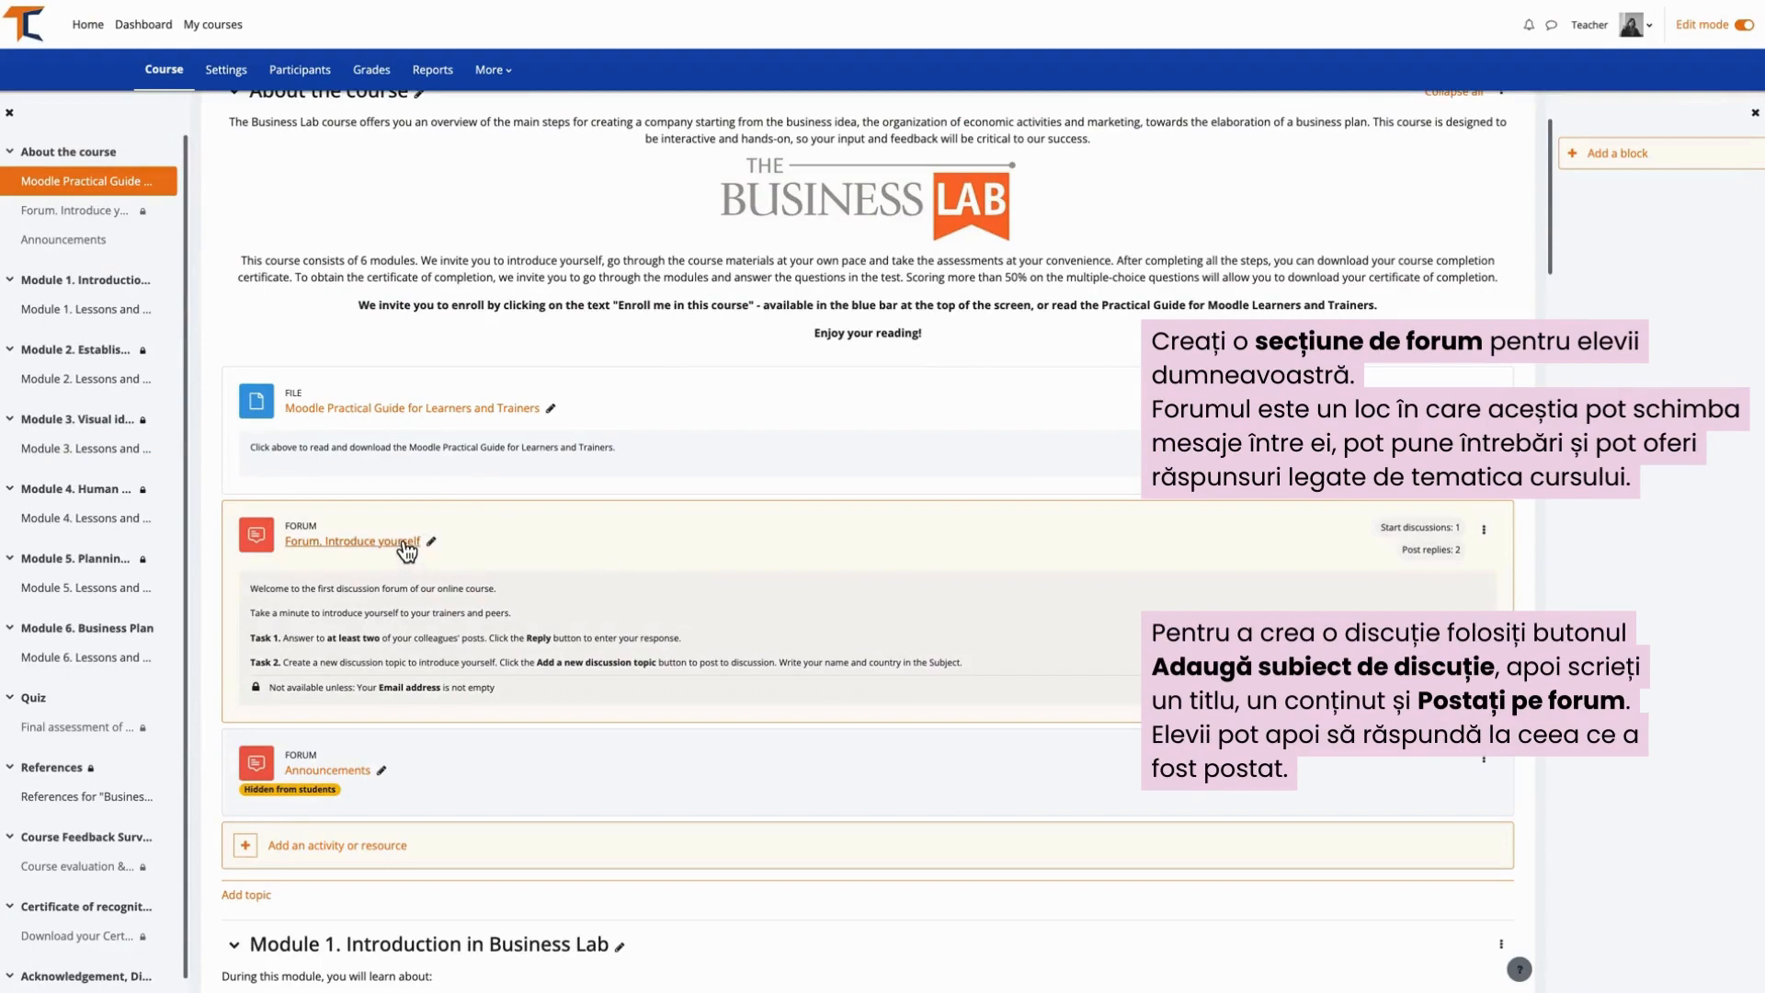
Step: Open the Introduce yourself forum and bring up the form for a new discussion topic with its subject and message fields
click(408, 550)
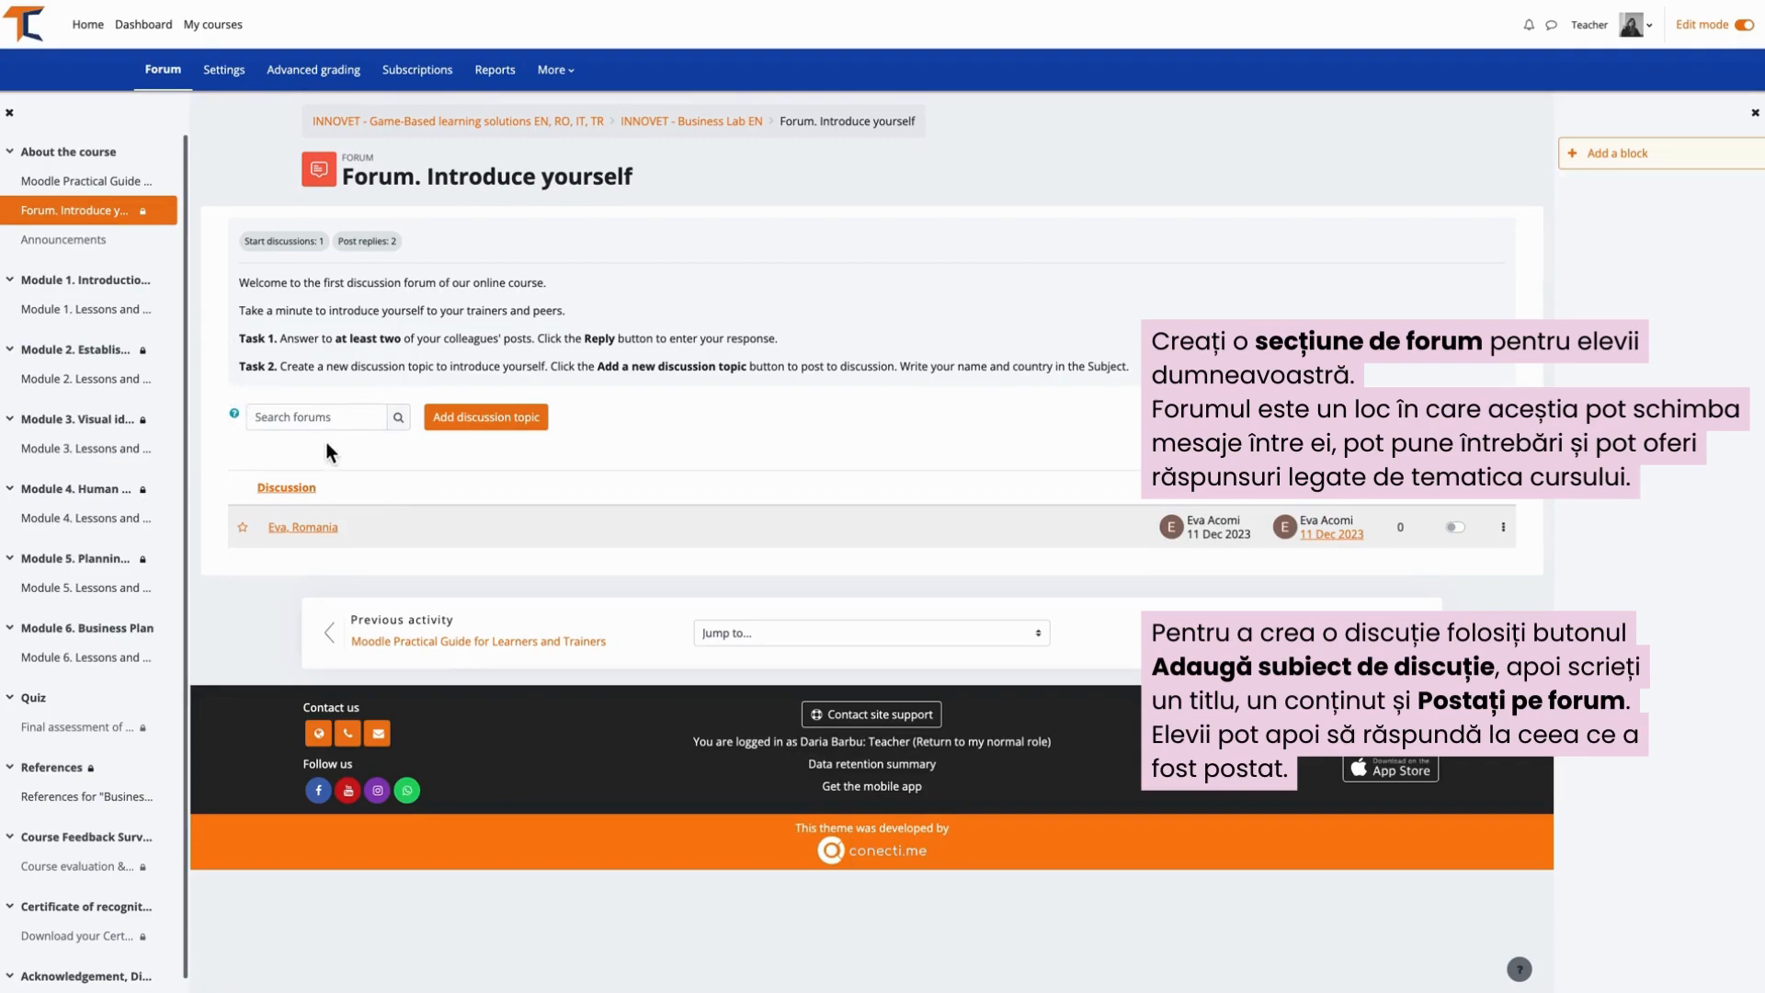
click(474, 426)
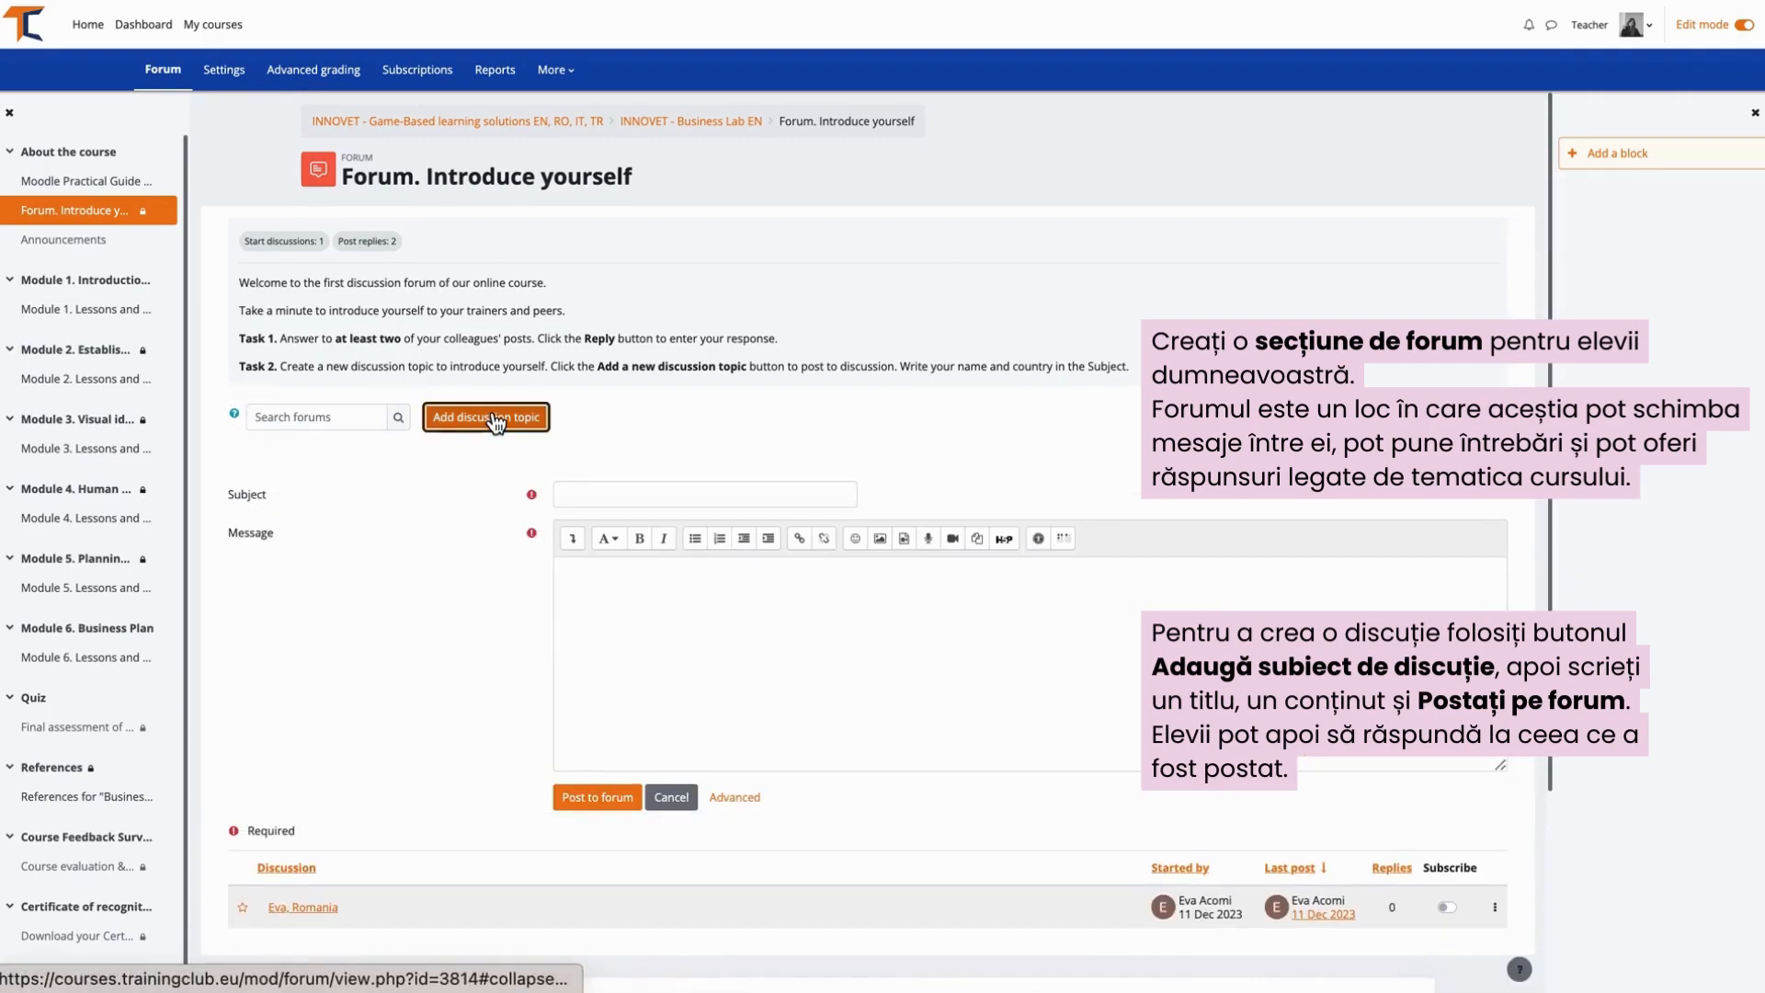
click(591, 499)
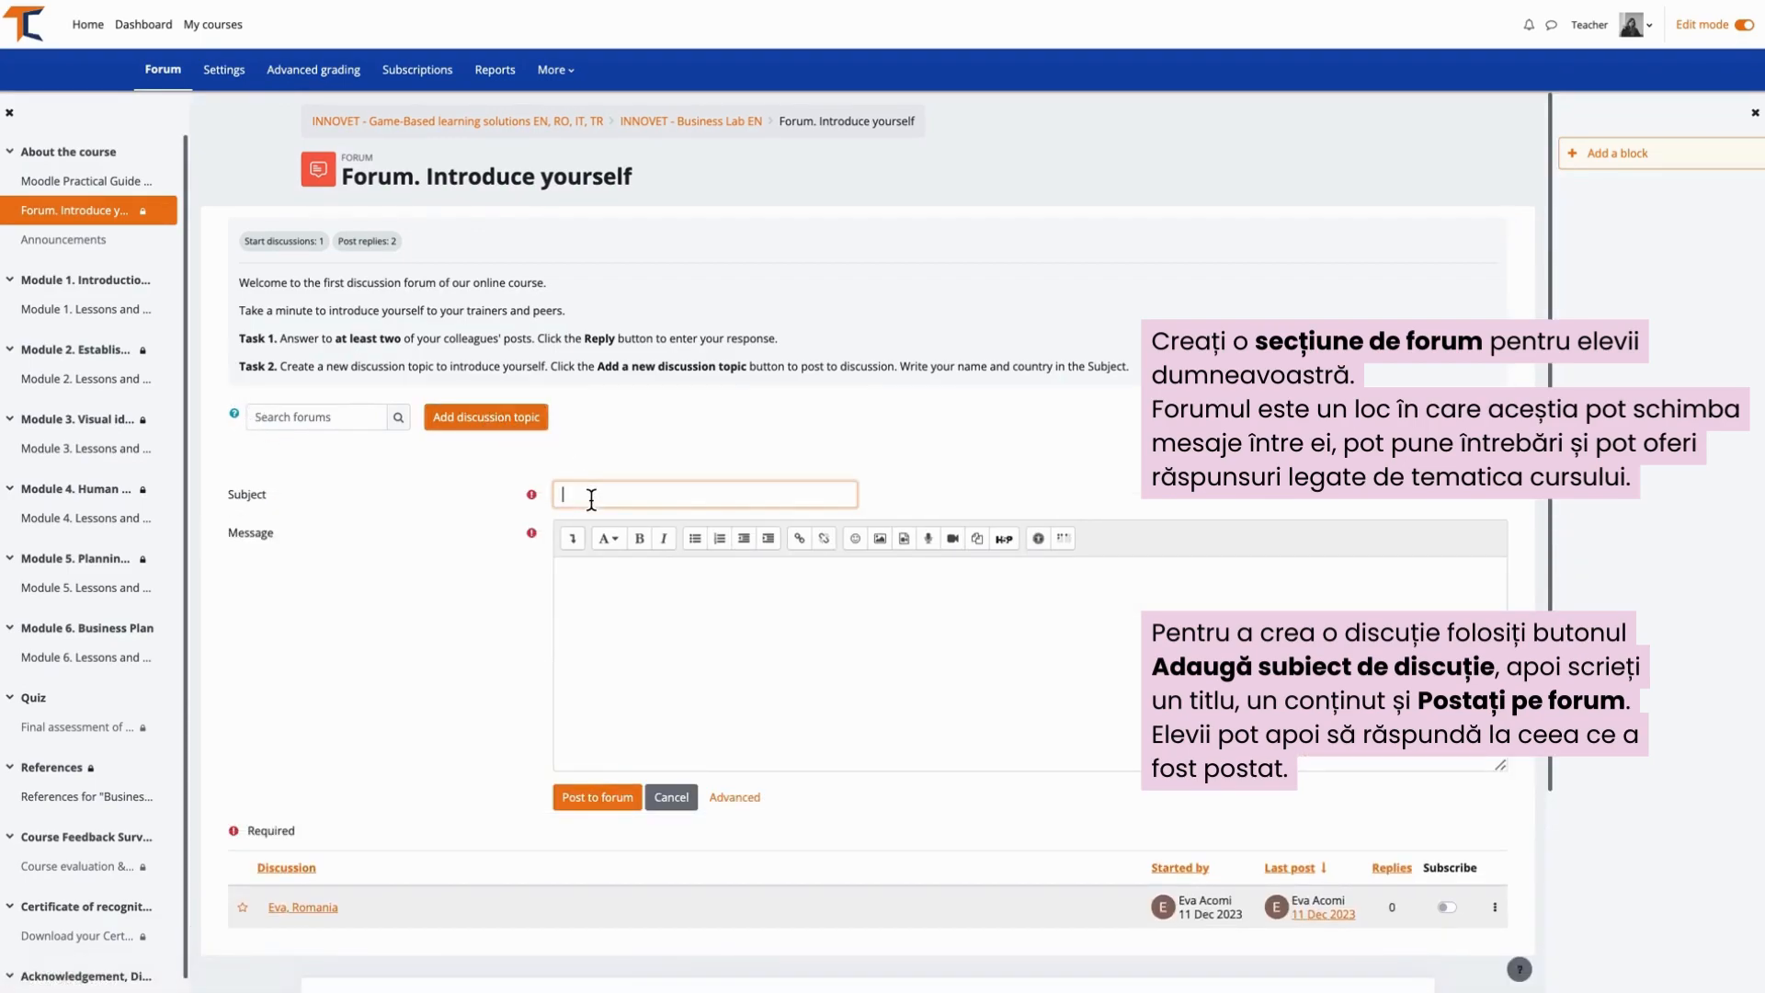
click(589, 578)
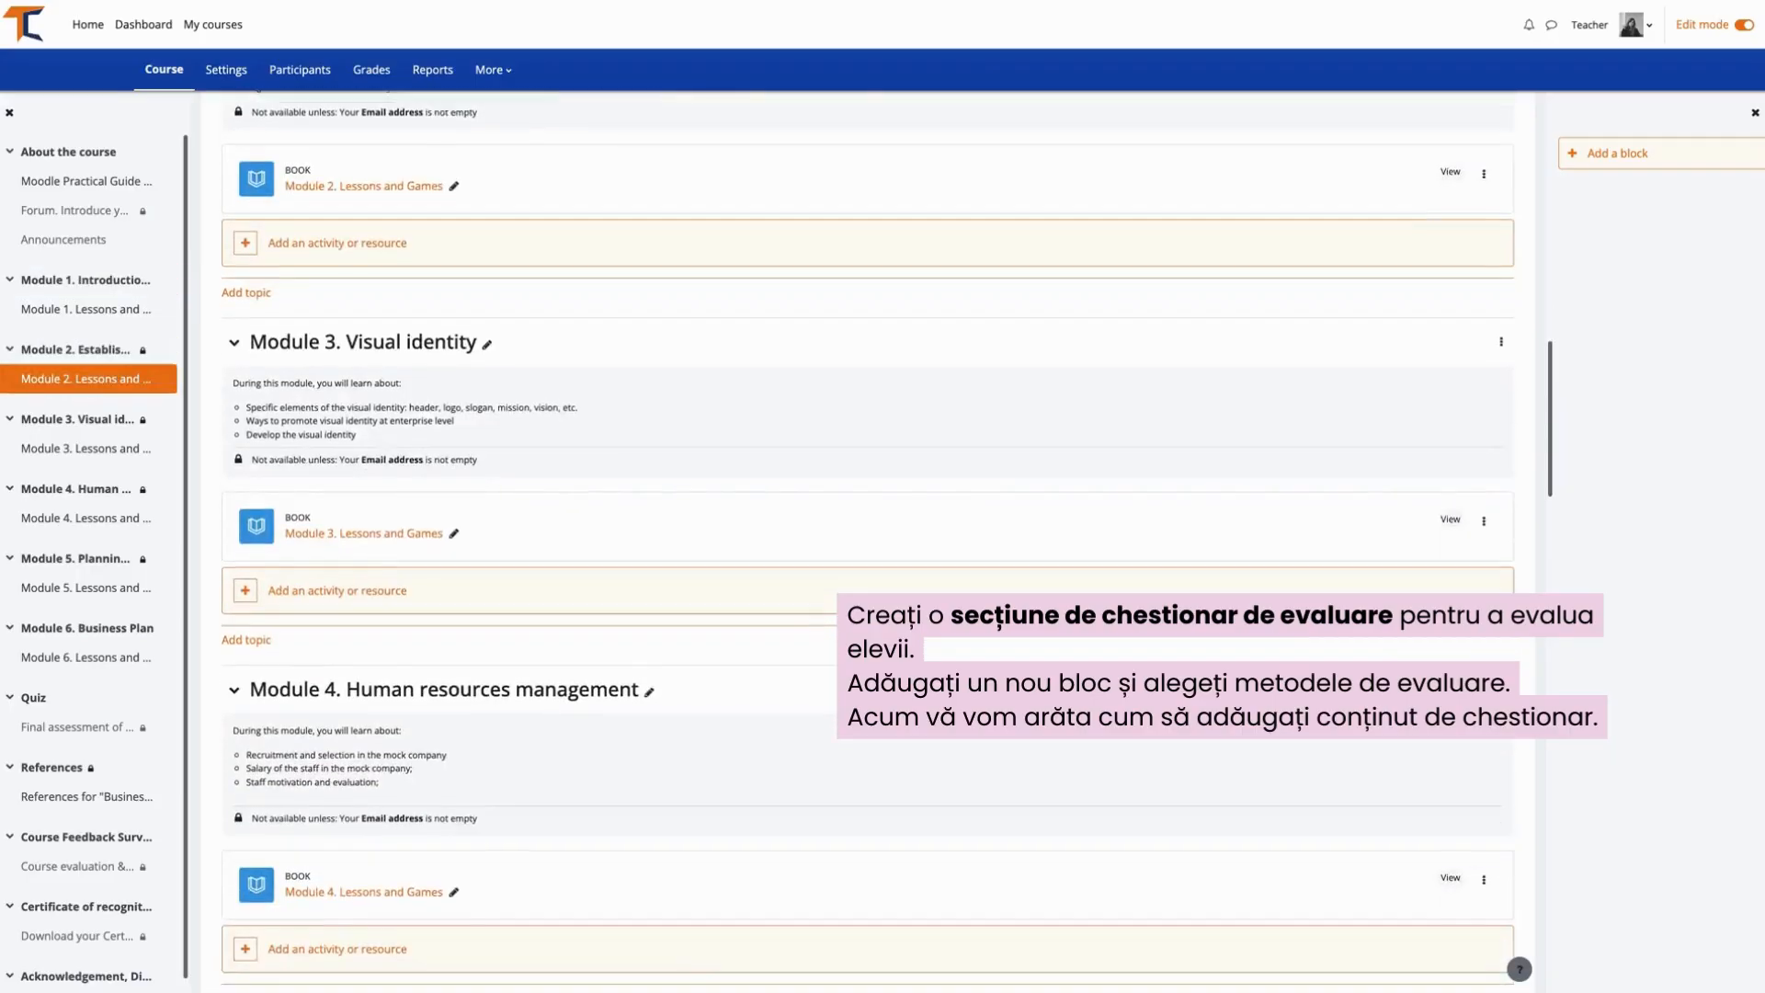
Step: Add a new Quiz activity to the course's Quiz section and name it Evaluation Quiz 2
scroll(868, 543, down, 12)
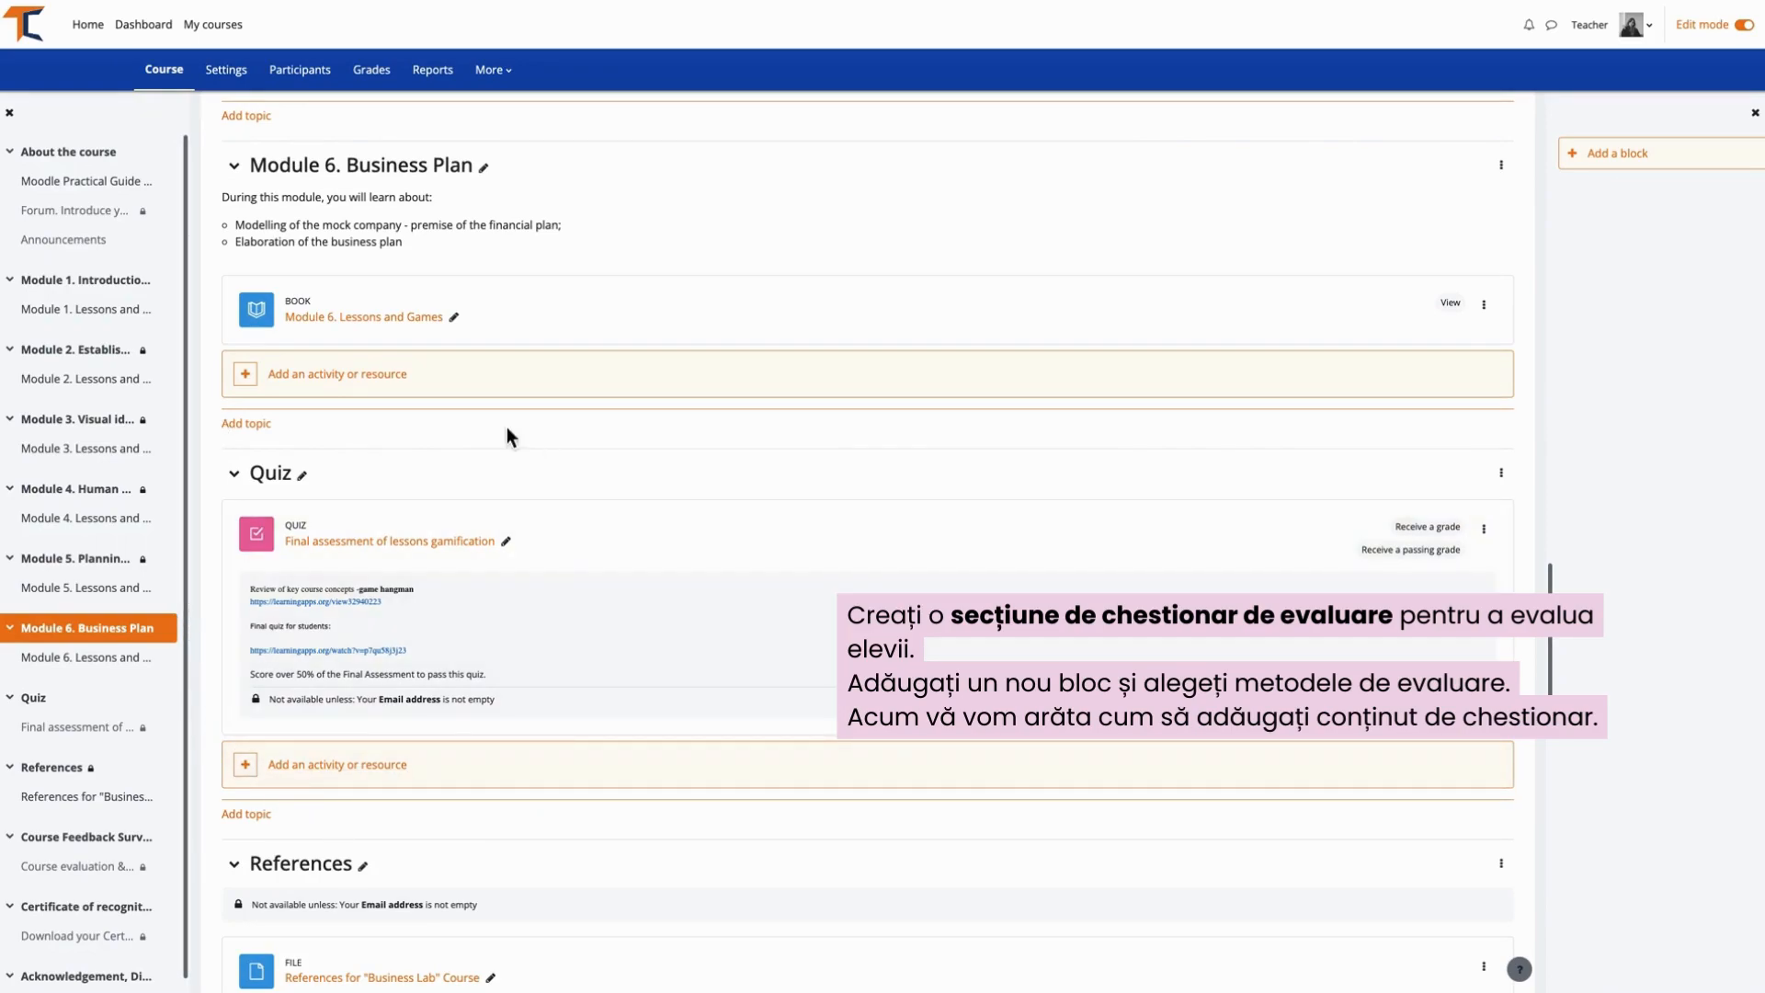
click(357, 782)
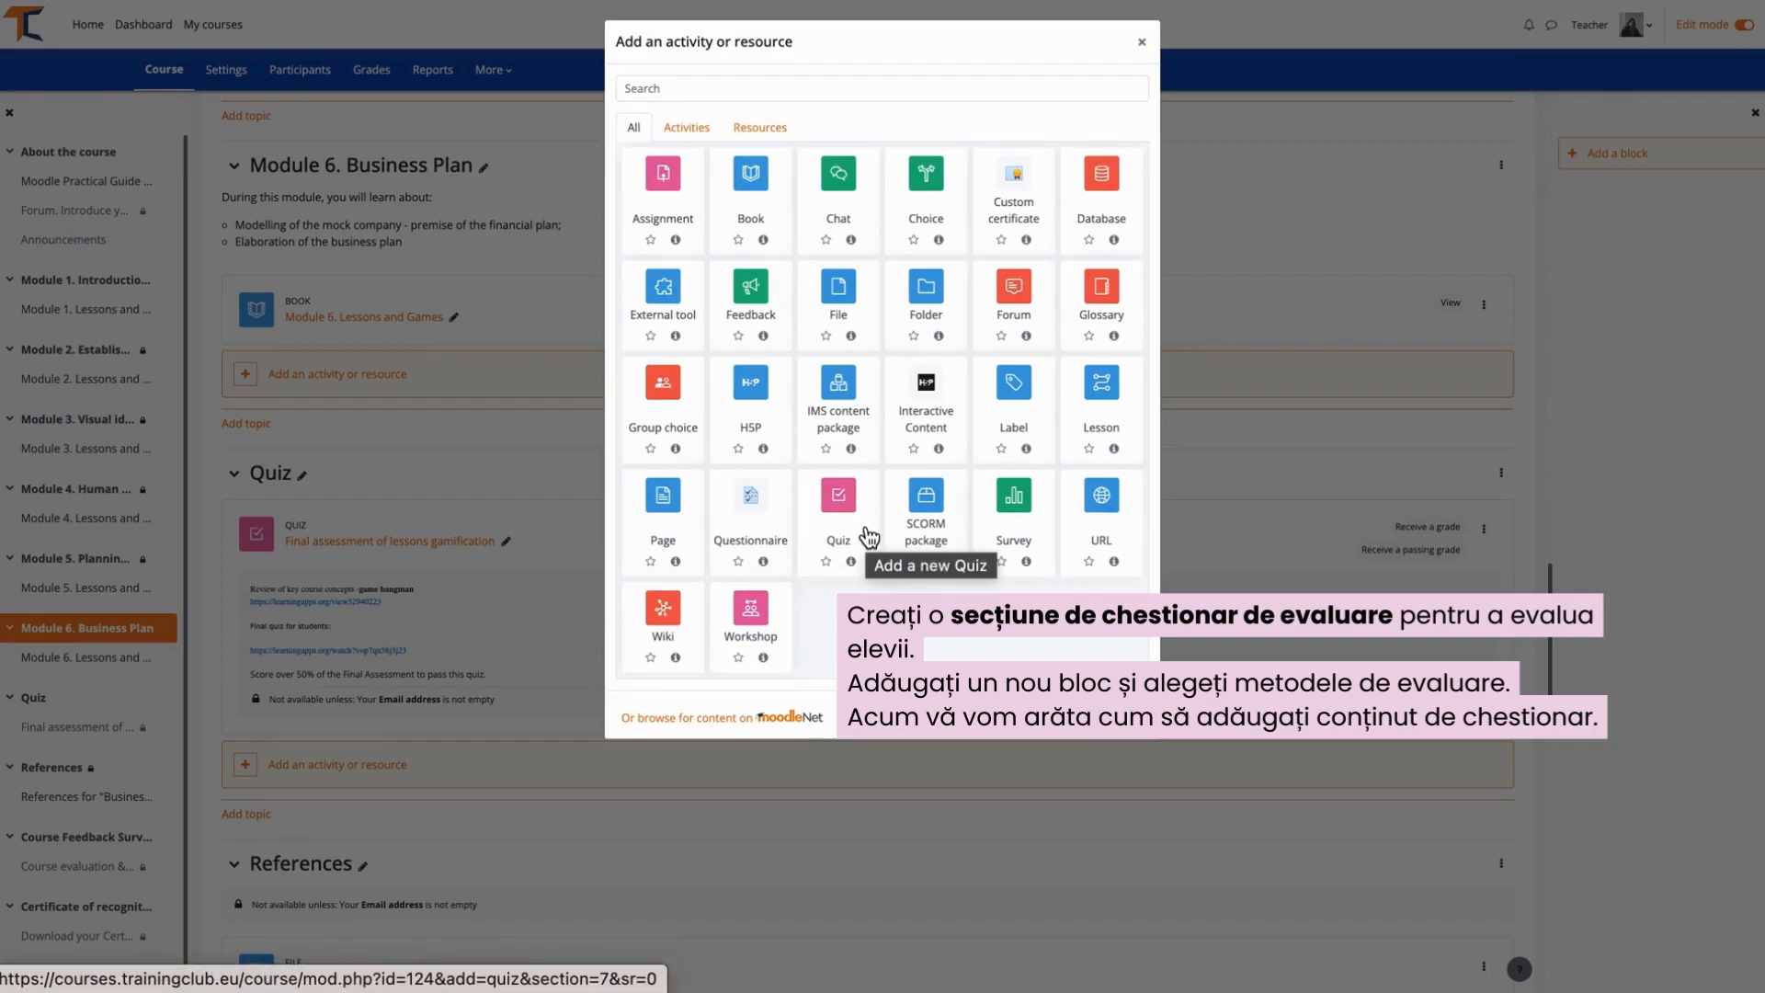
click(839, 515)
text(Evaluation Quiz 2)
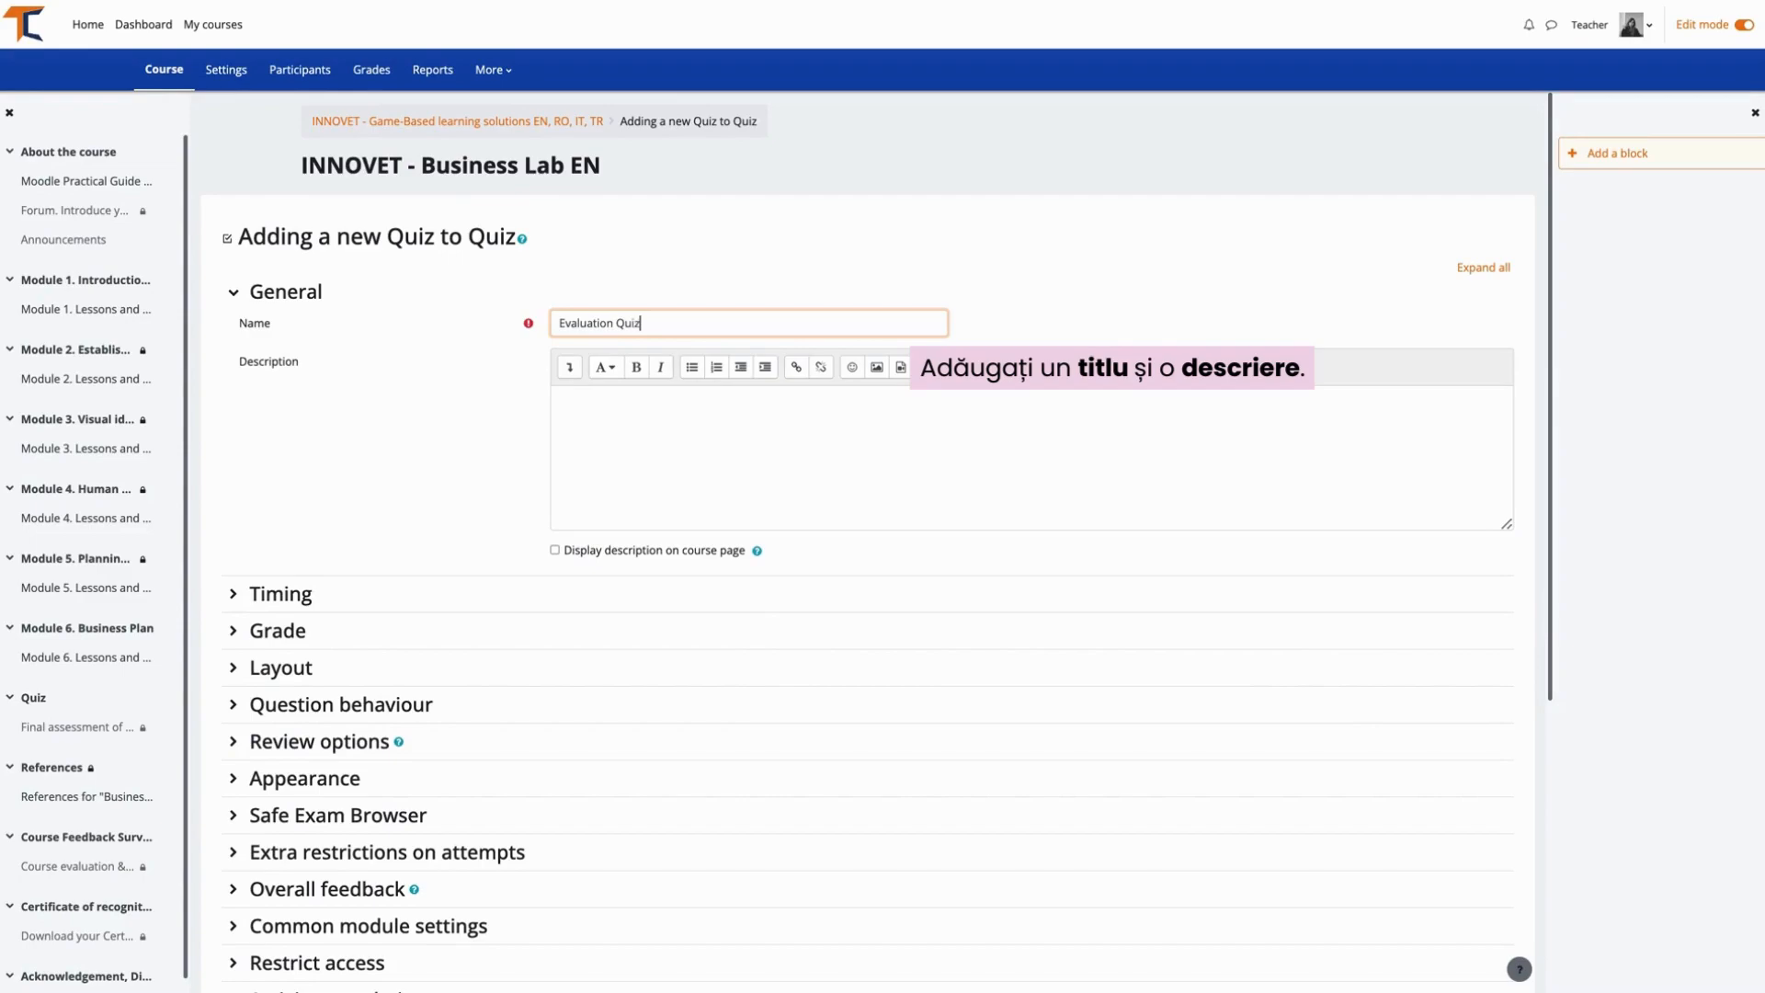
Step: Enable displaying the description on the course page for the new quiz, then save it and return to the course
click(685, 410)
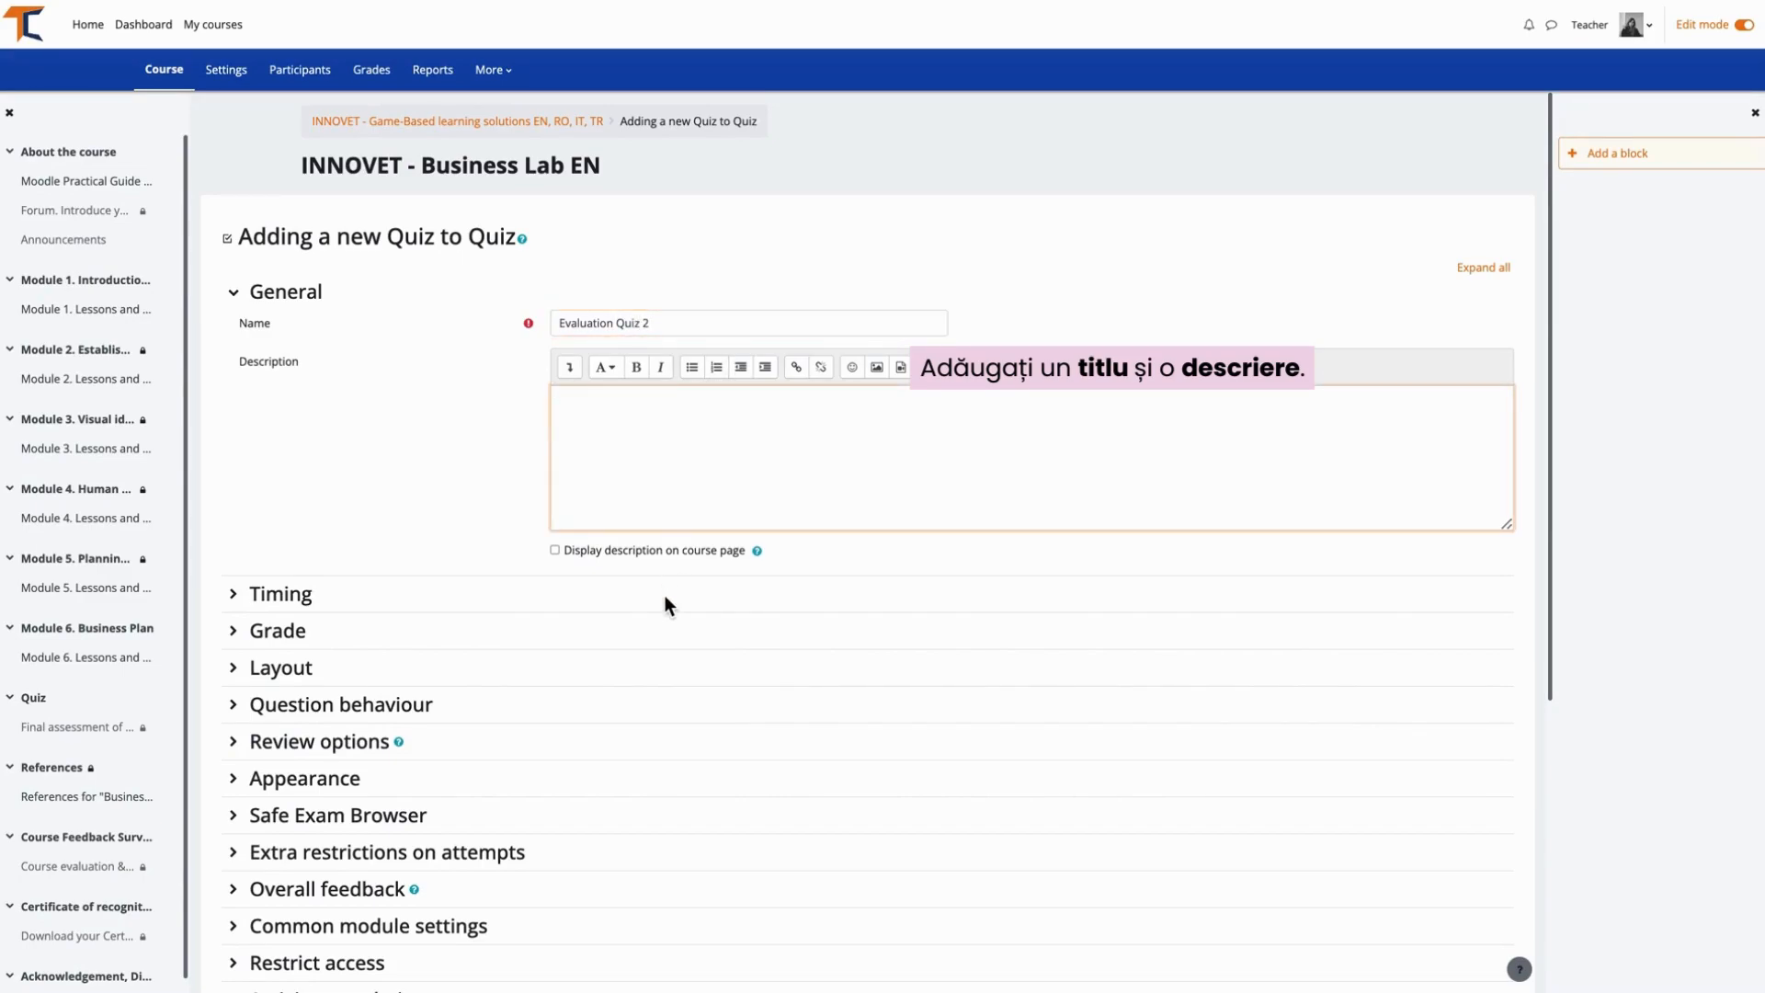
scroll(664, 598, down, 5)
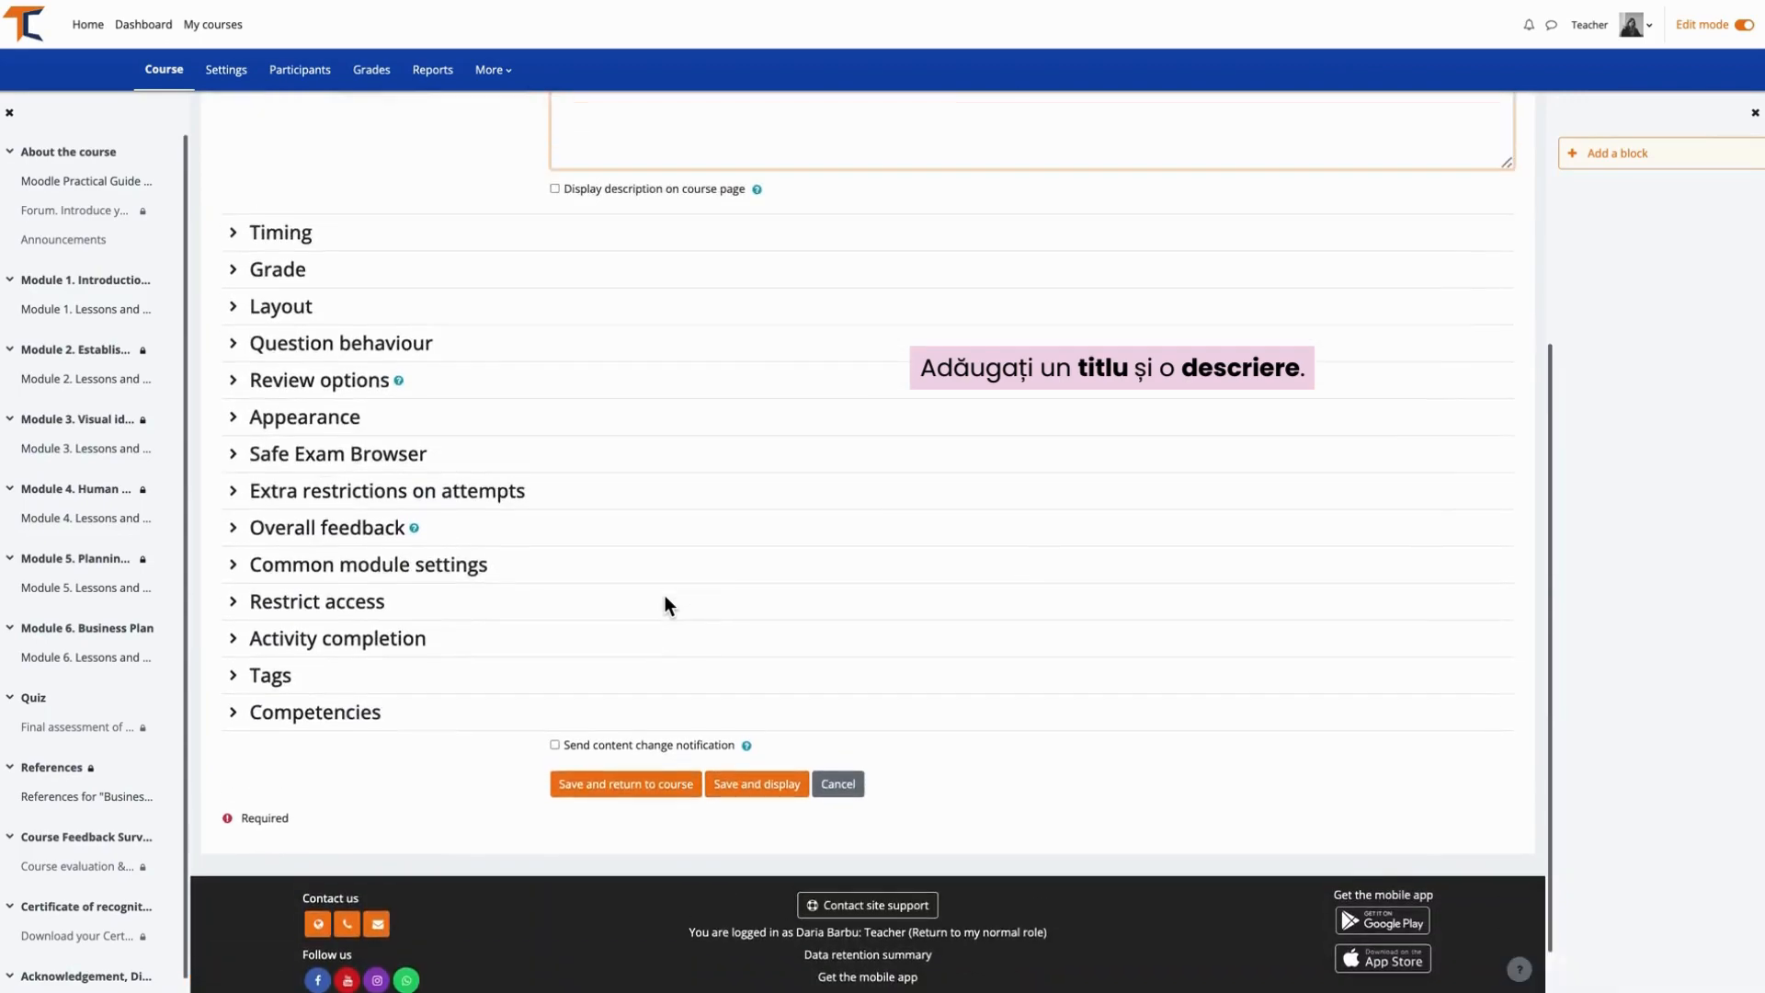
scroll(665, 606, up, 5)
click(711, 326)
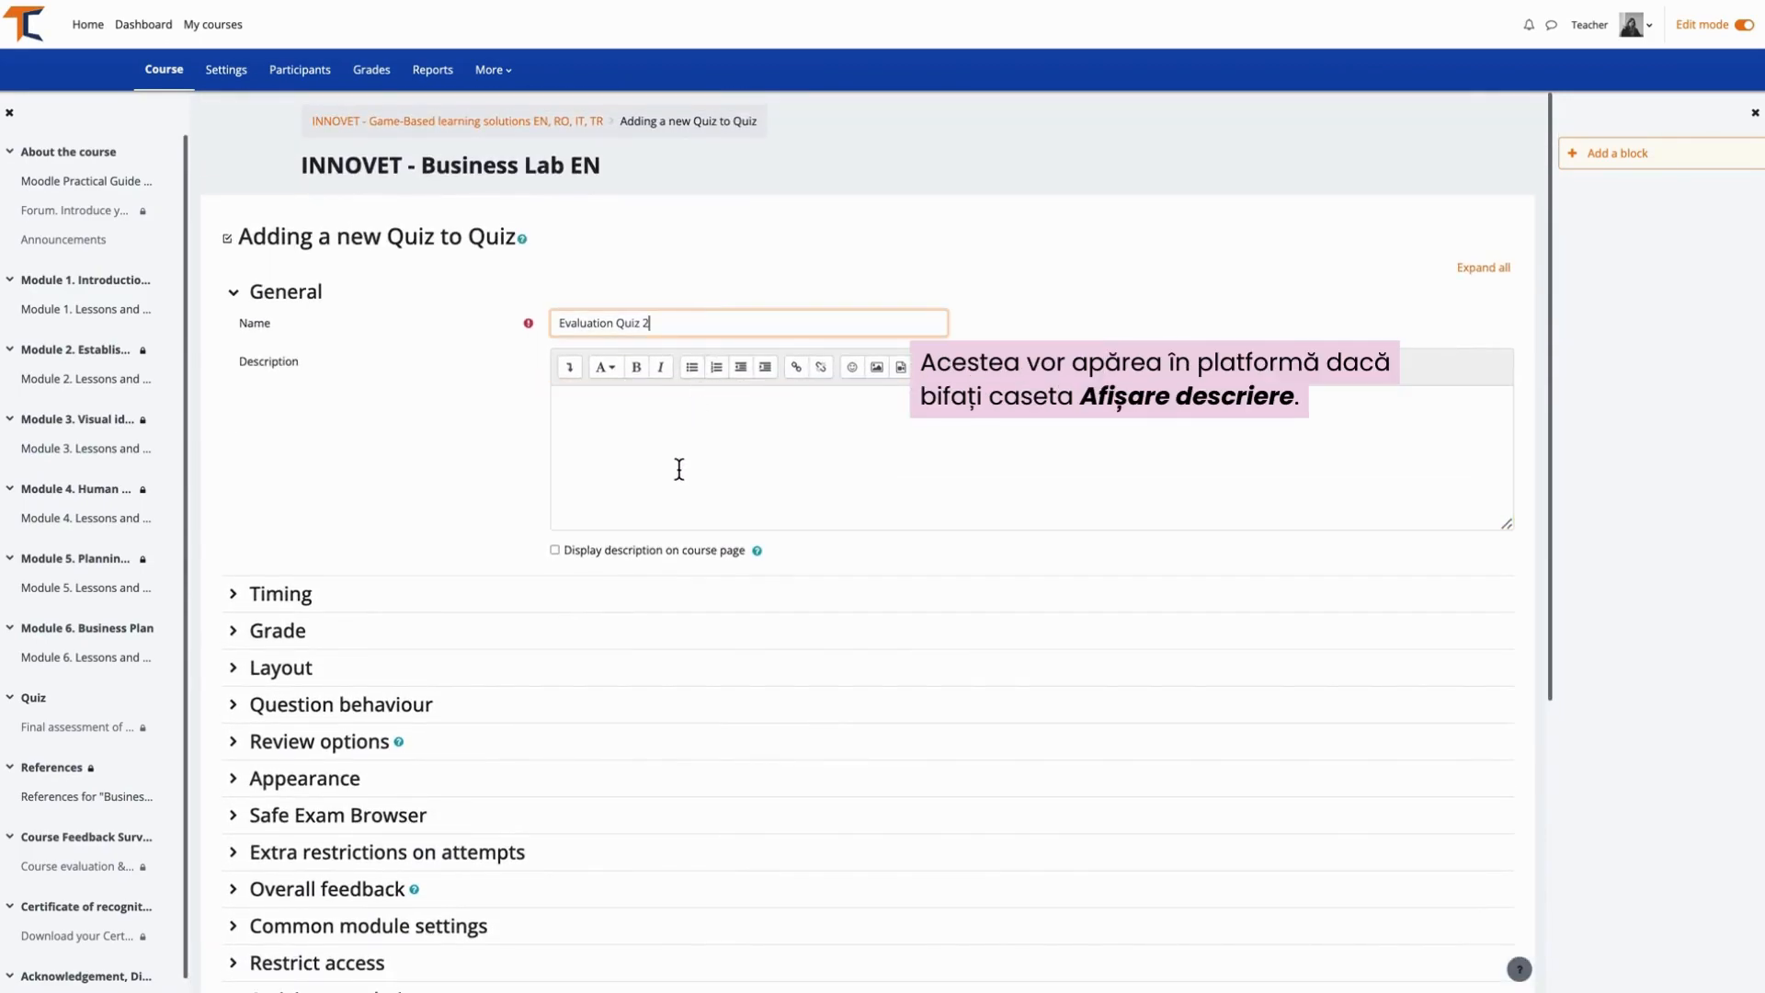
click(555, 550)
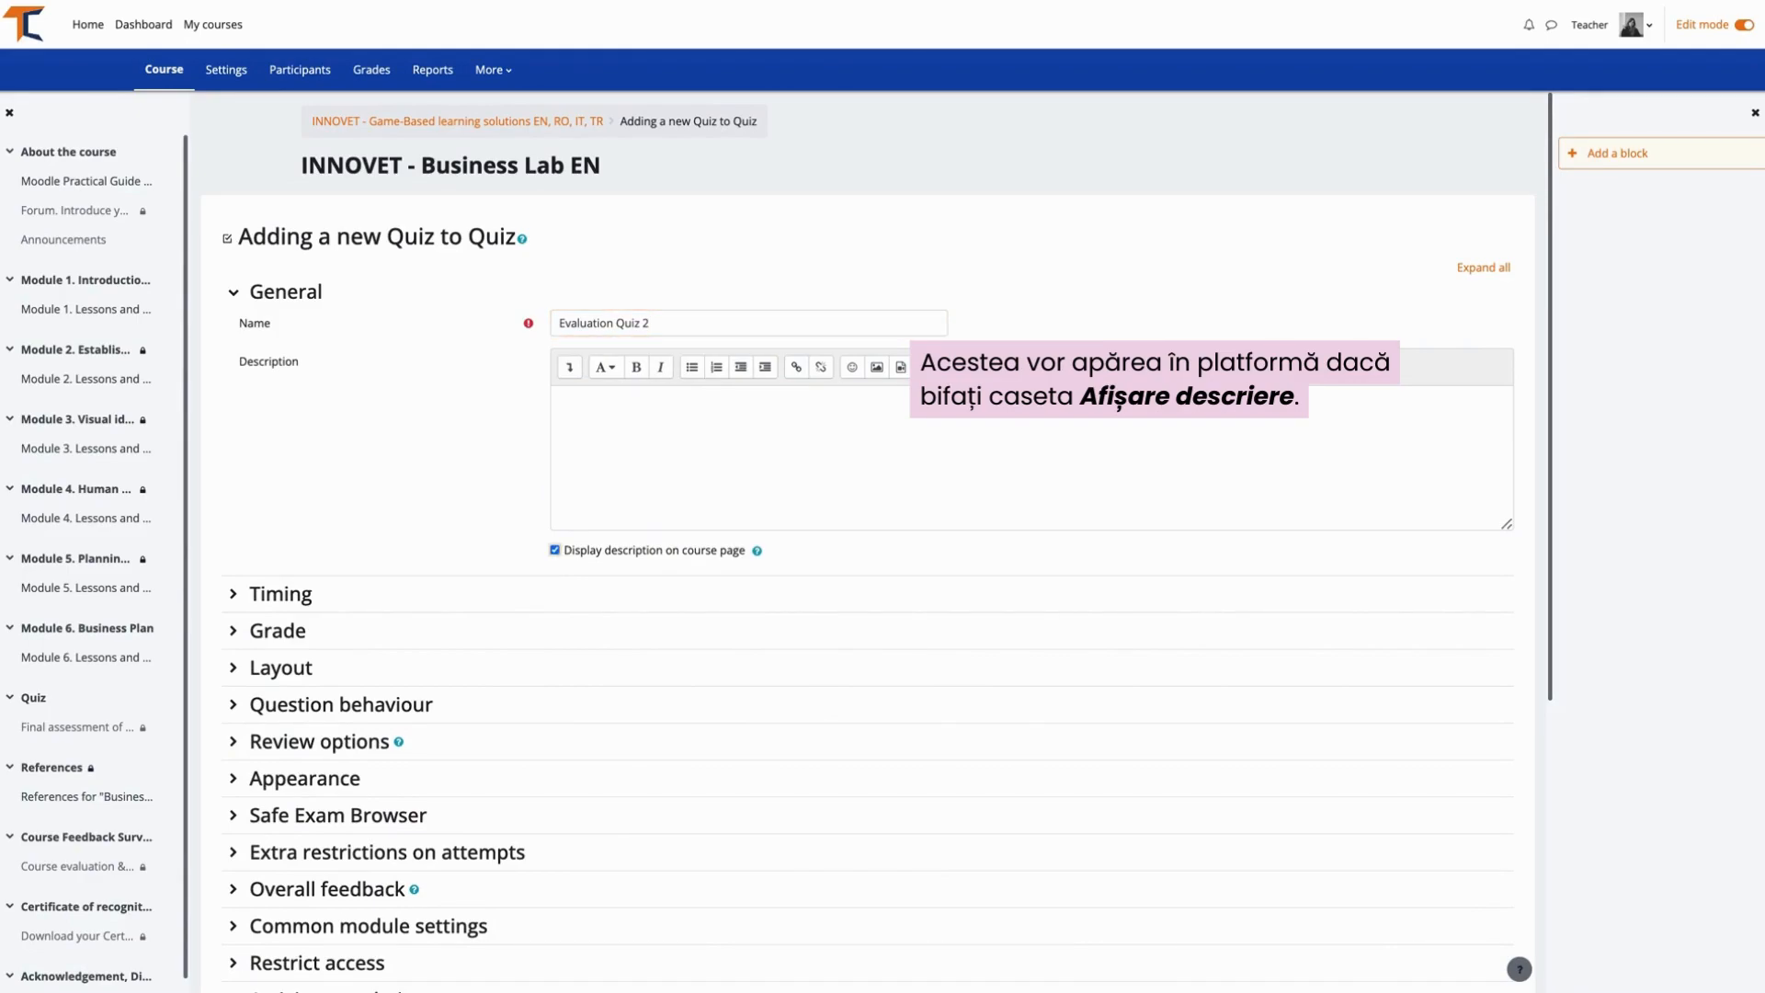
scroll(478, 459, down, 6)
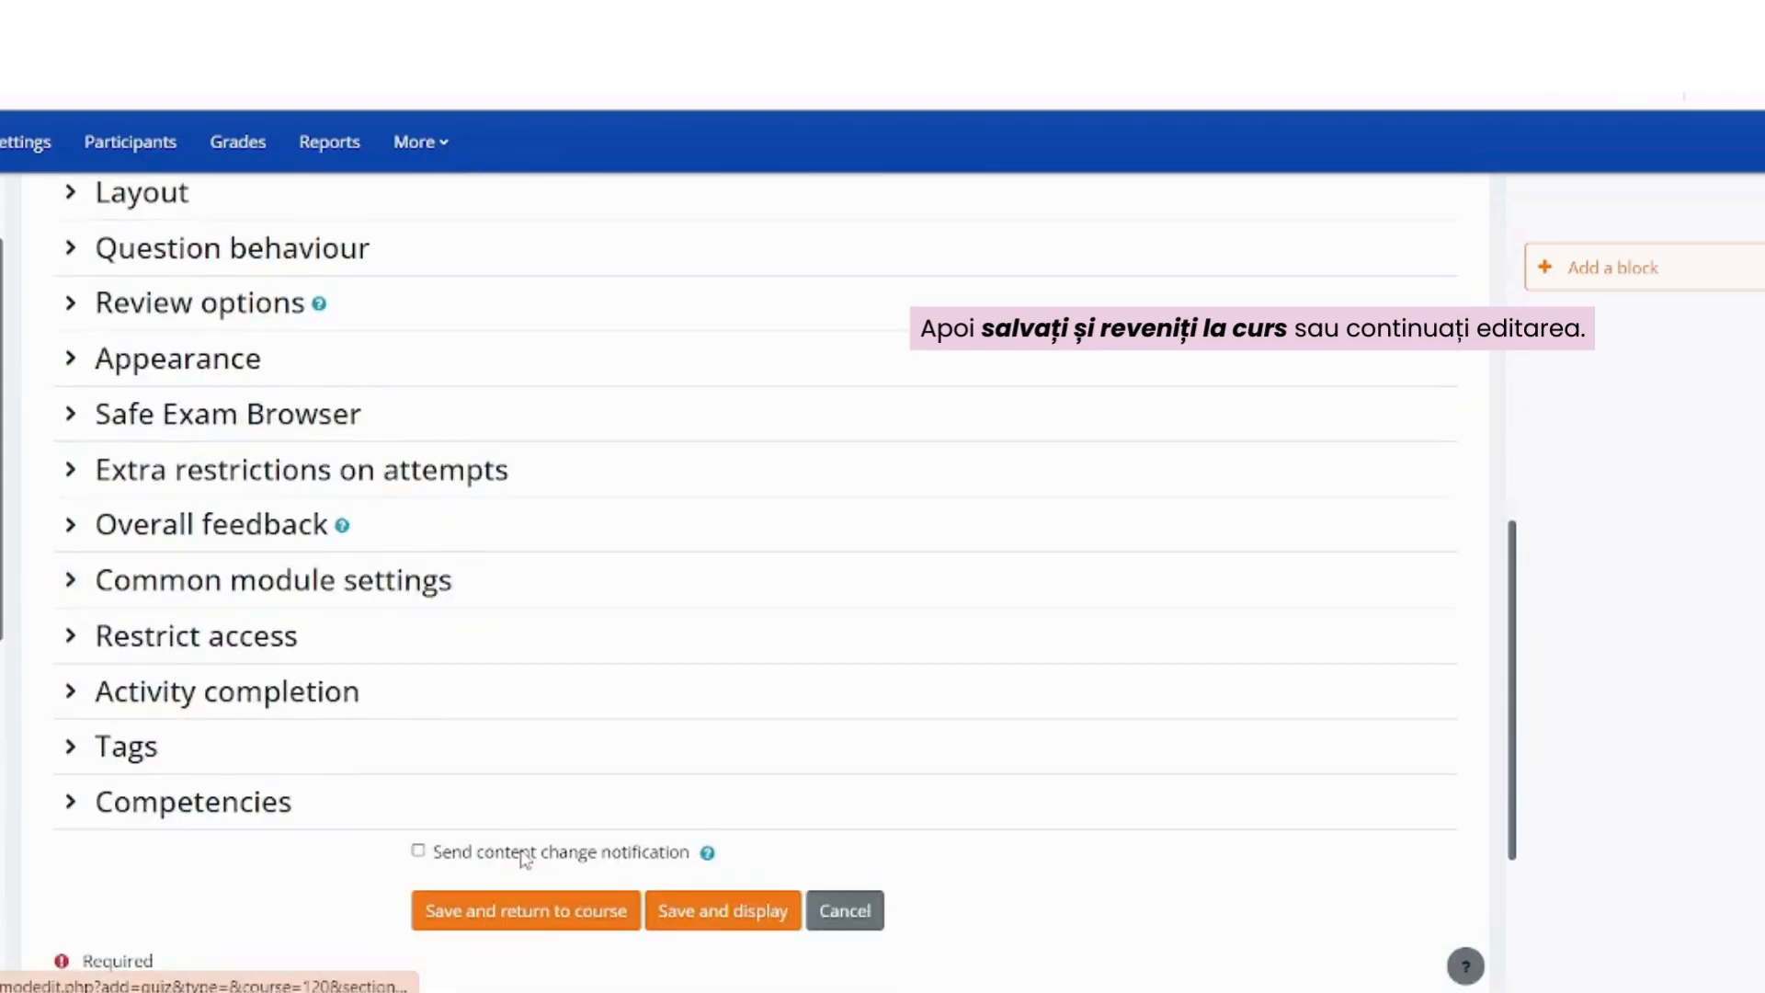
click(523, 914)
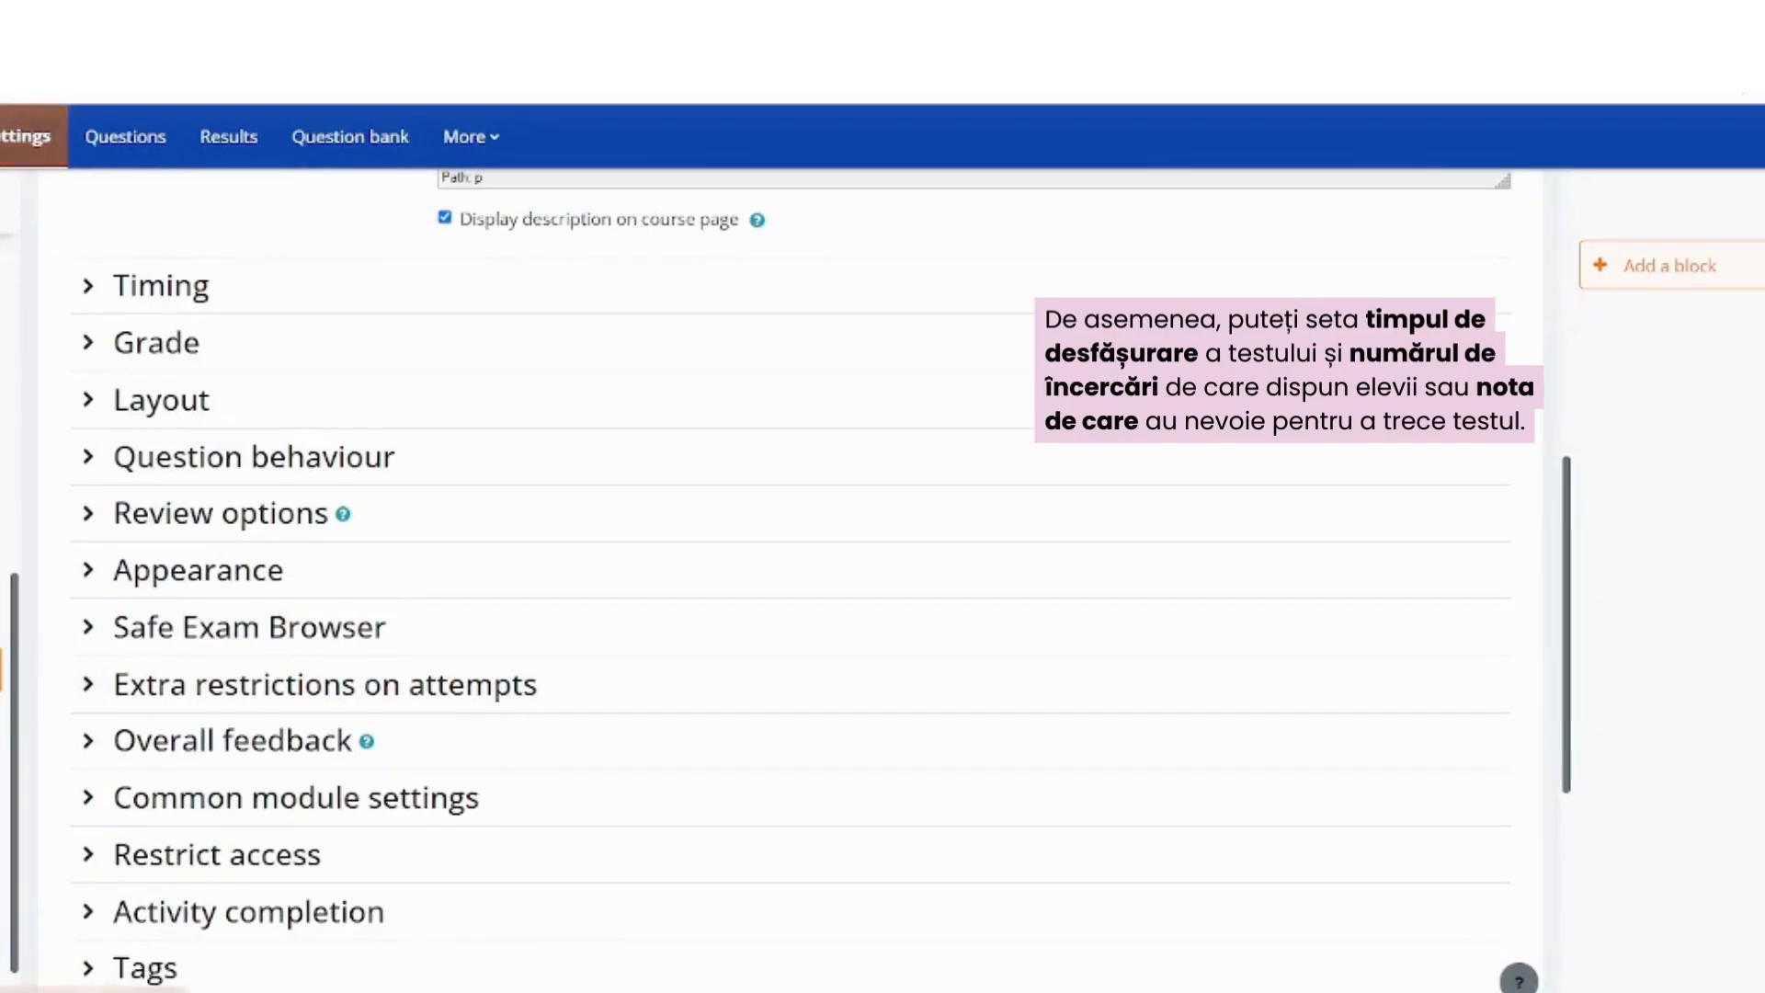
Step: Expand the quiz's Timing and Grade settings, then set the grade to pass to 5.00 and the attempts allowed to 3
click(157, 291)
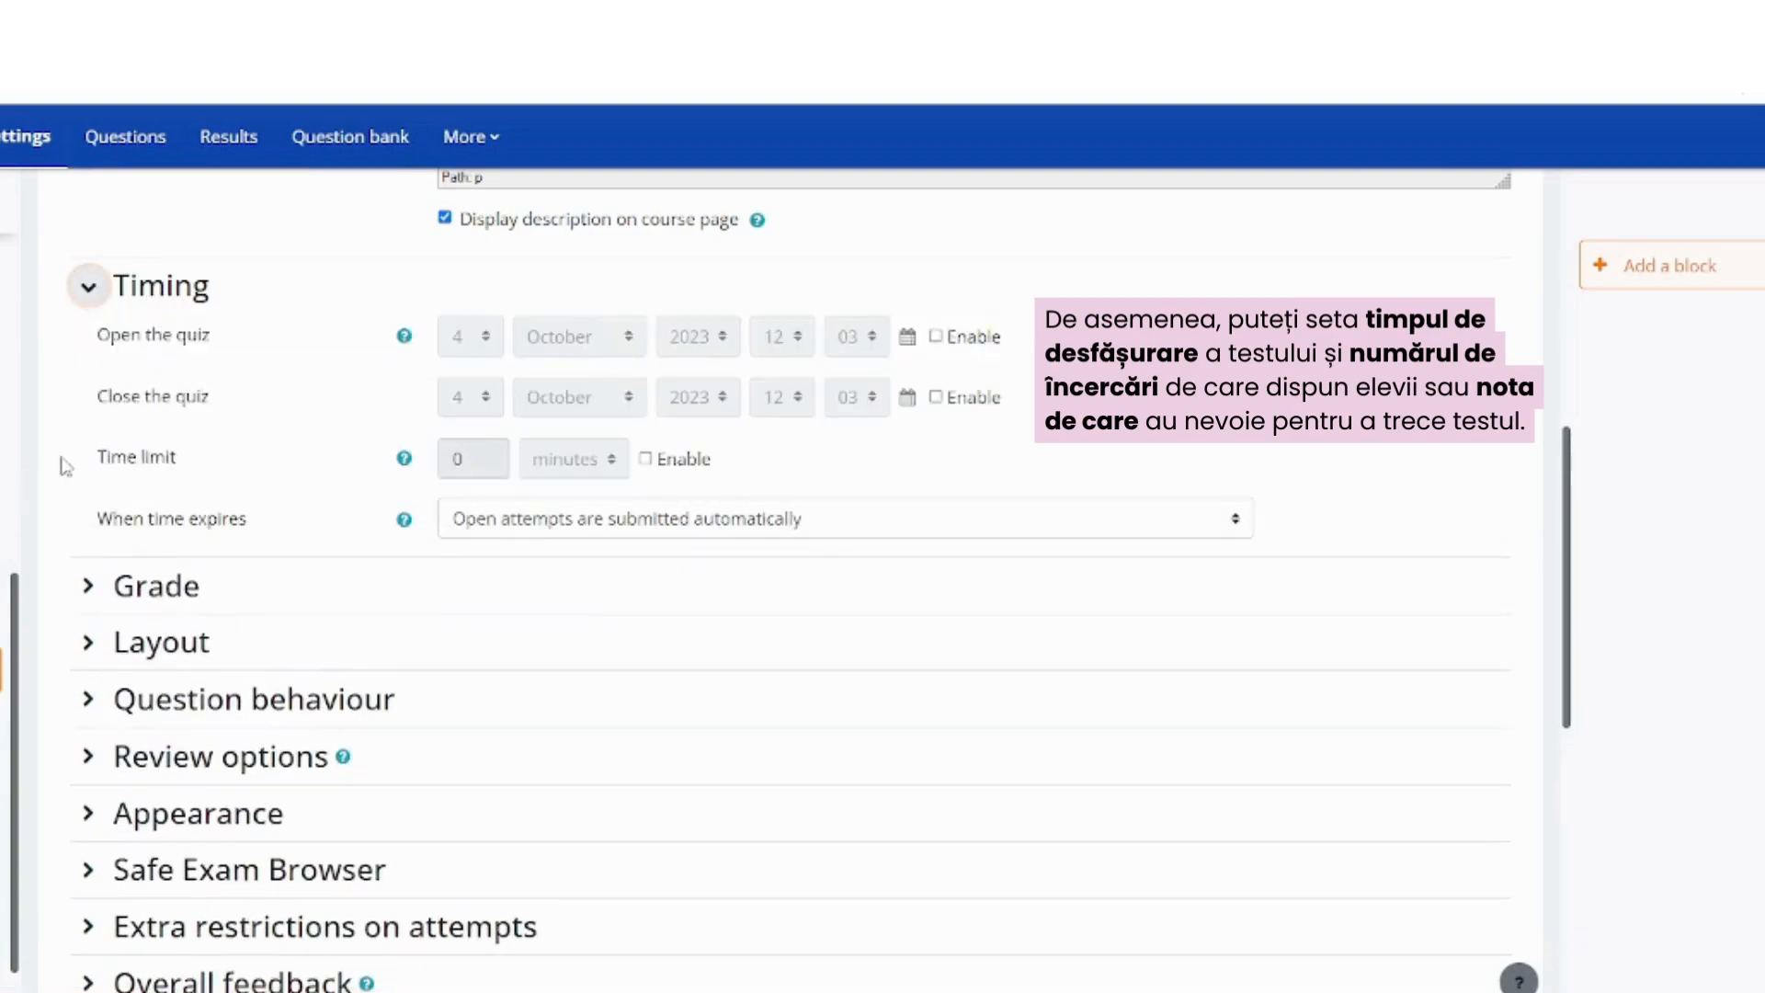
click(156, 600)
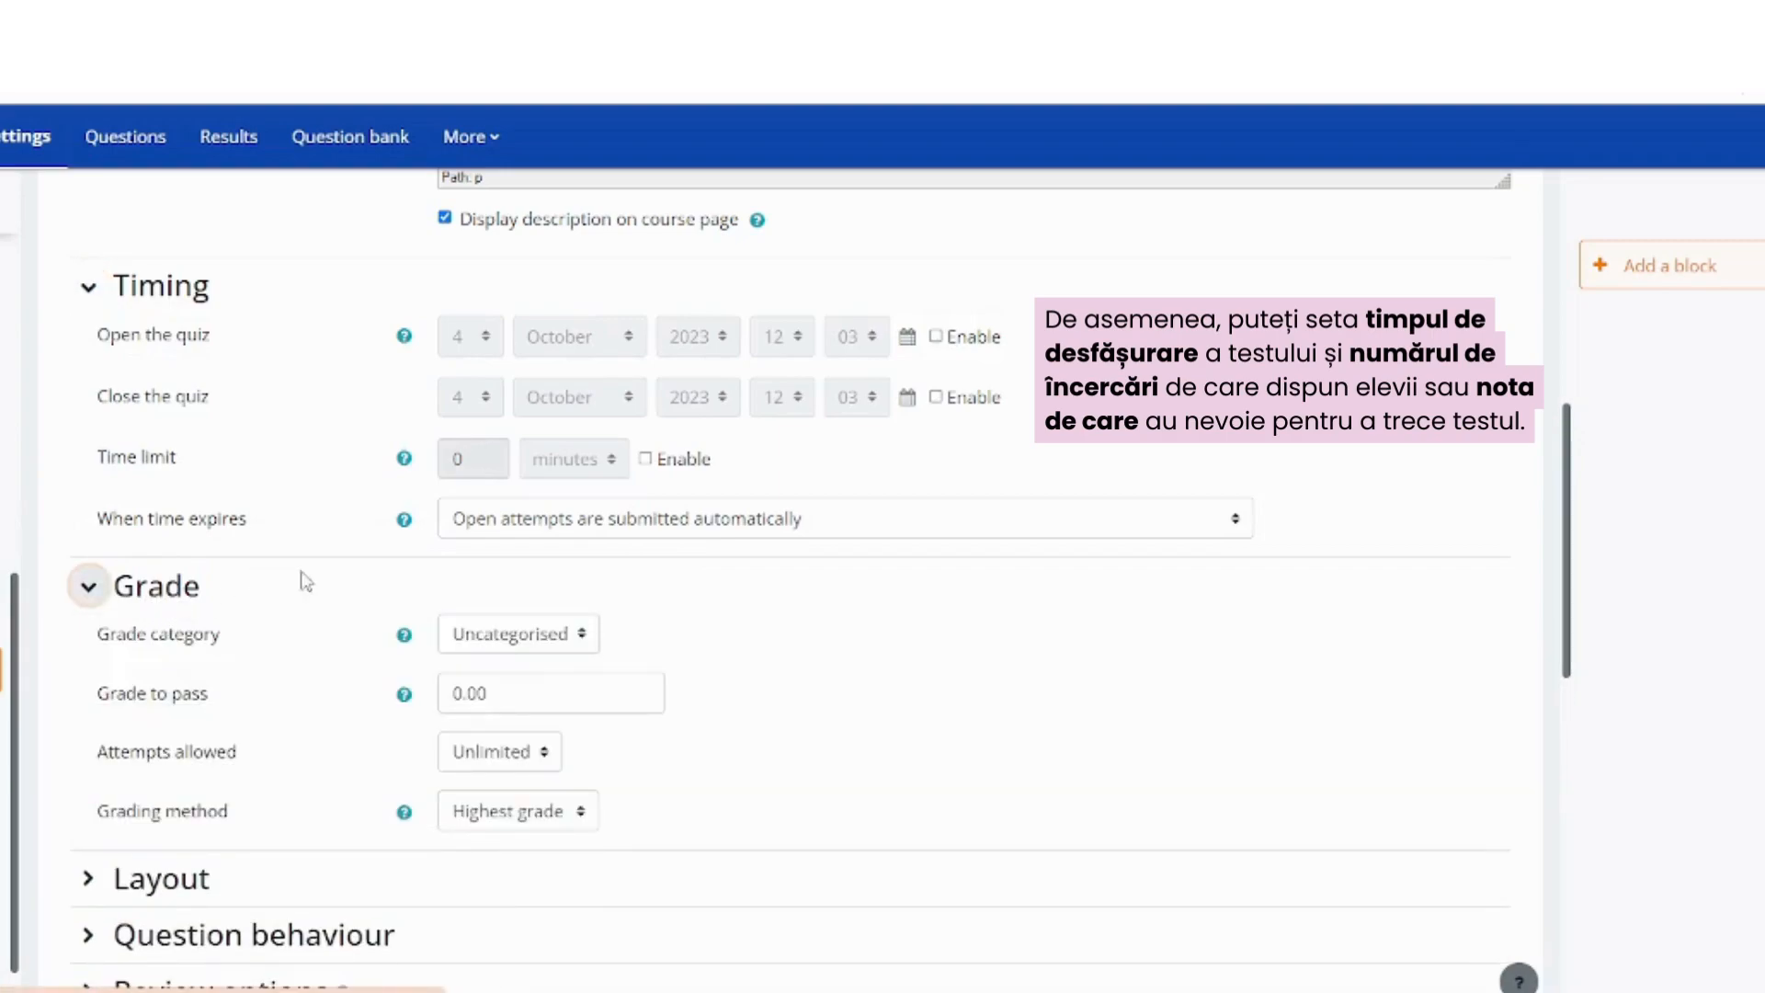
click(461, 696)
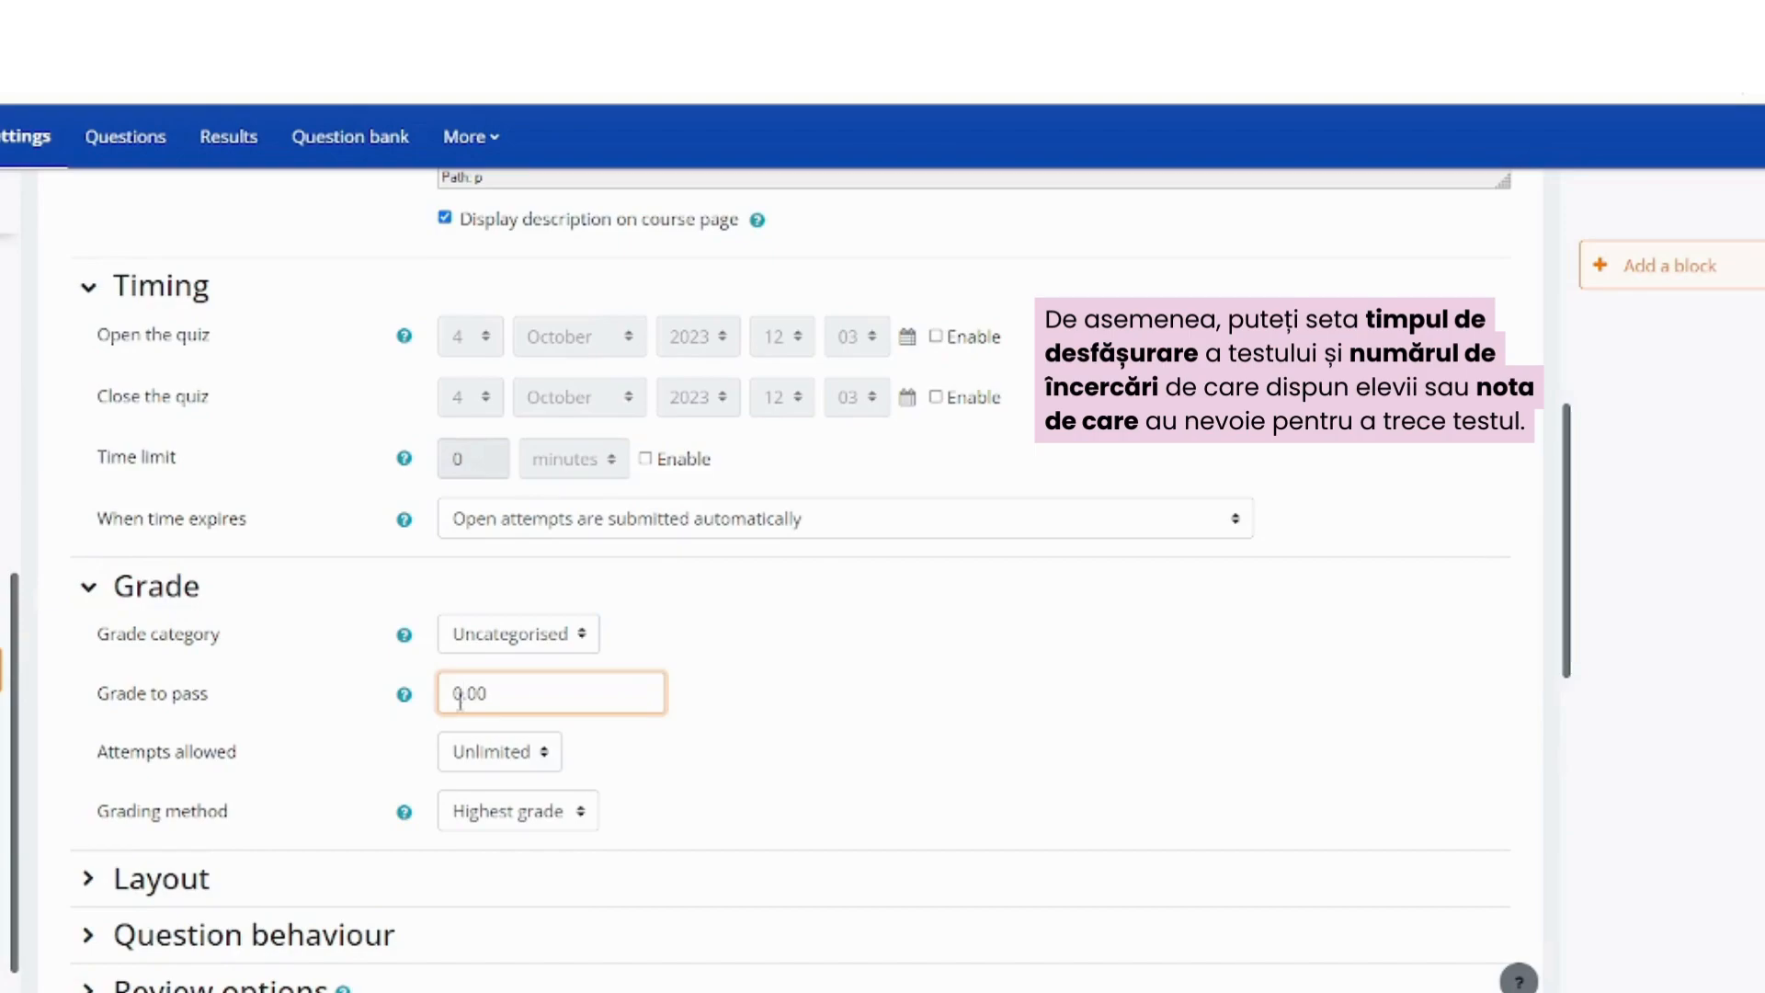
key(BackSpace)
text(5)
scroll(524, 800, down, 2)
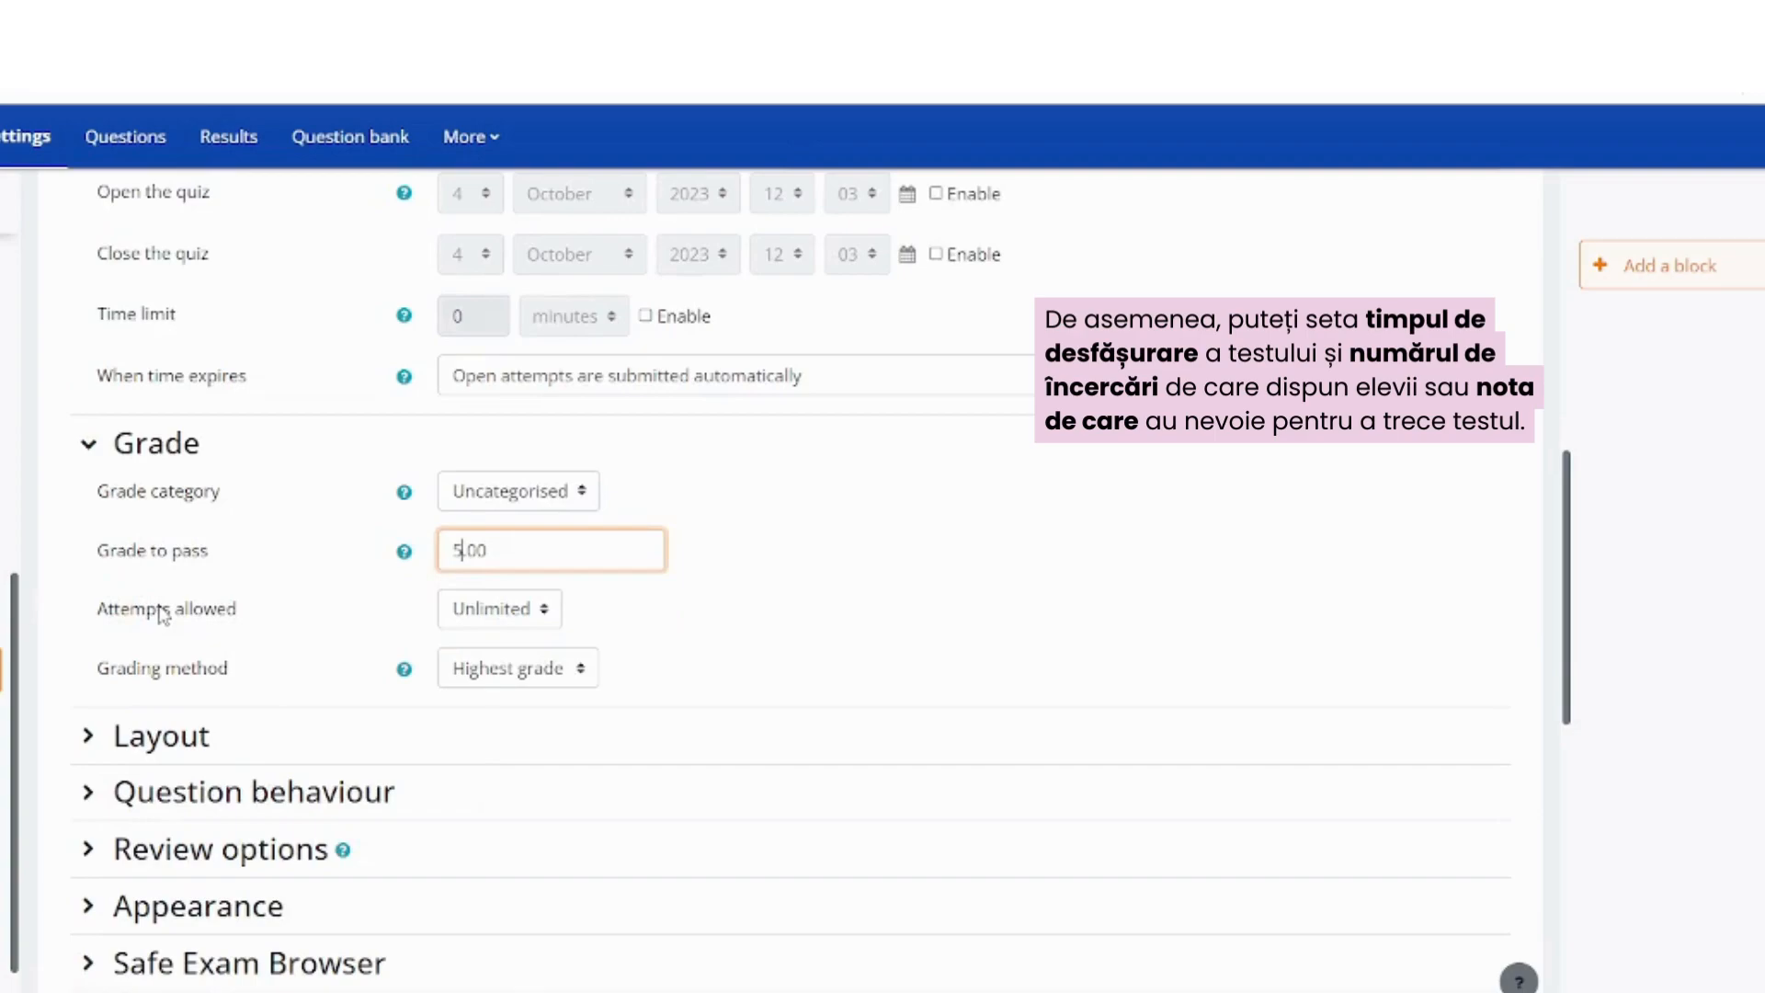
click(531, 610)
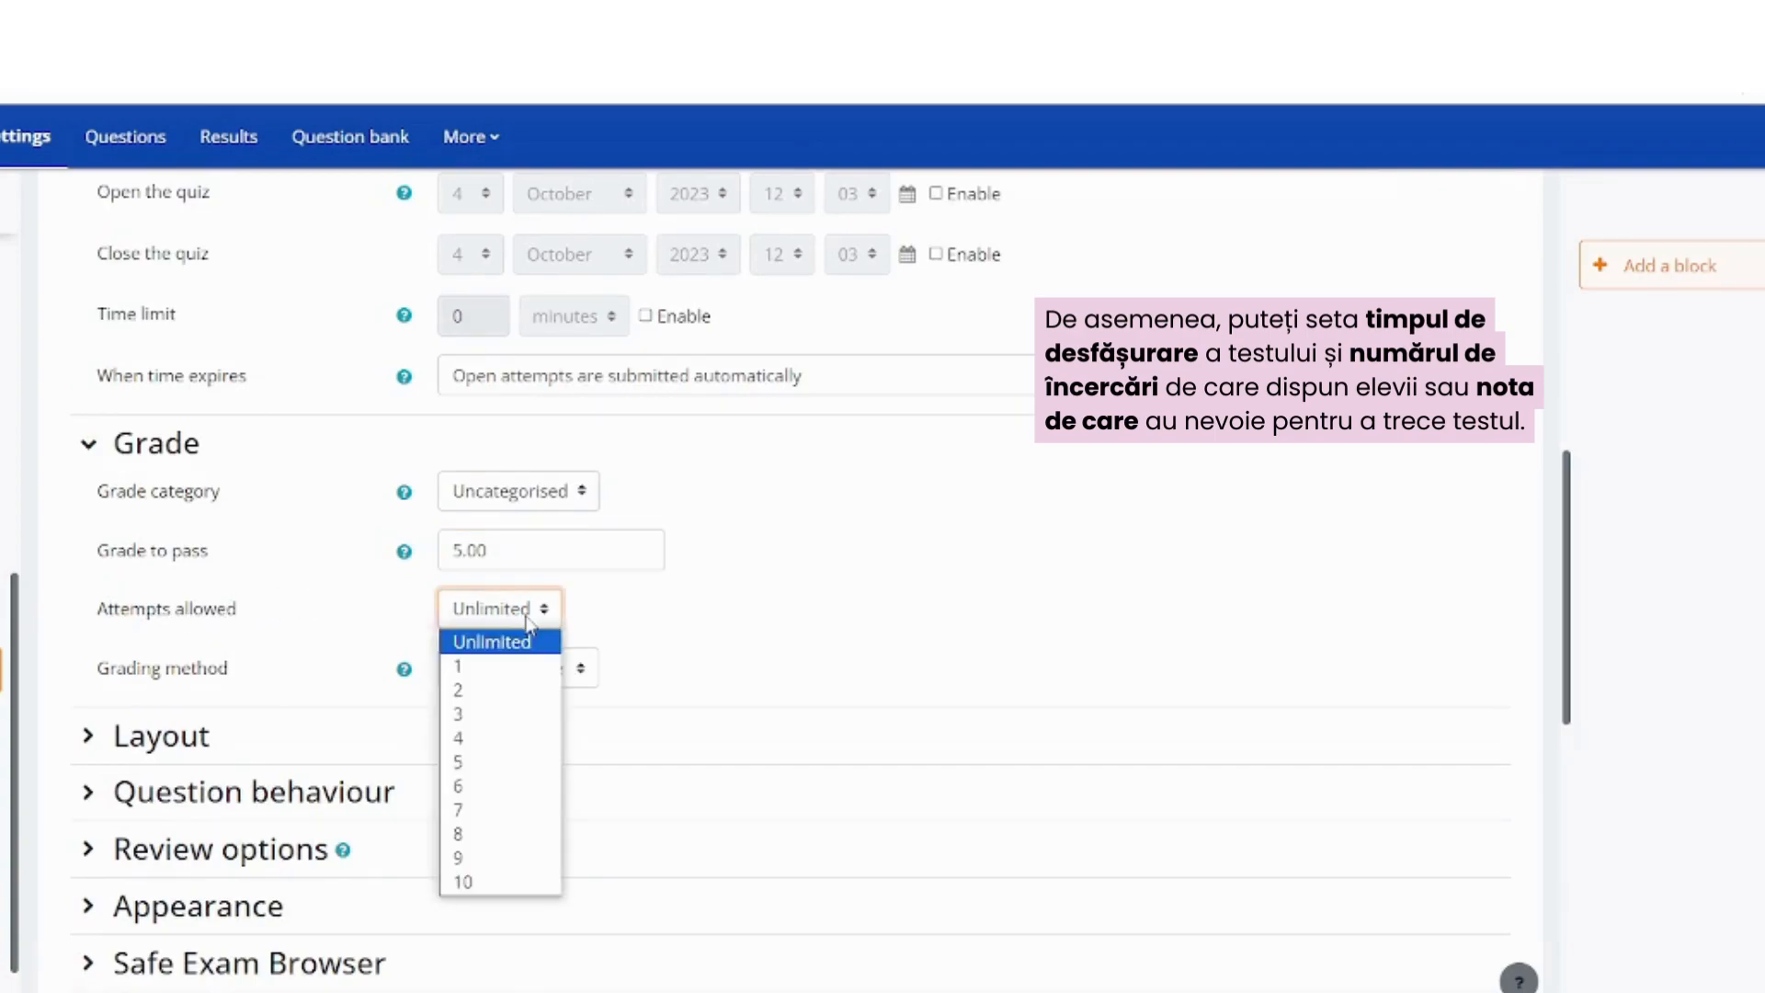
click(495, 717)
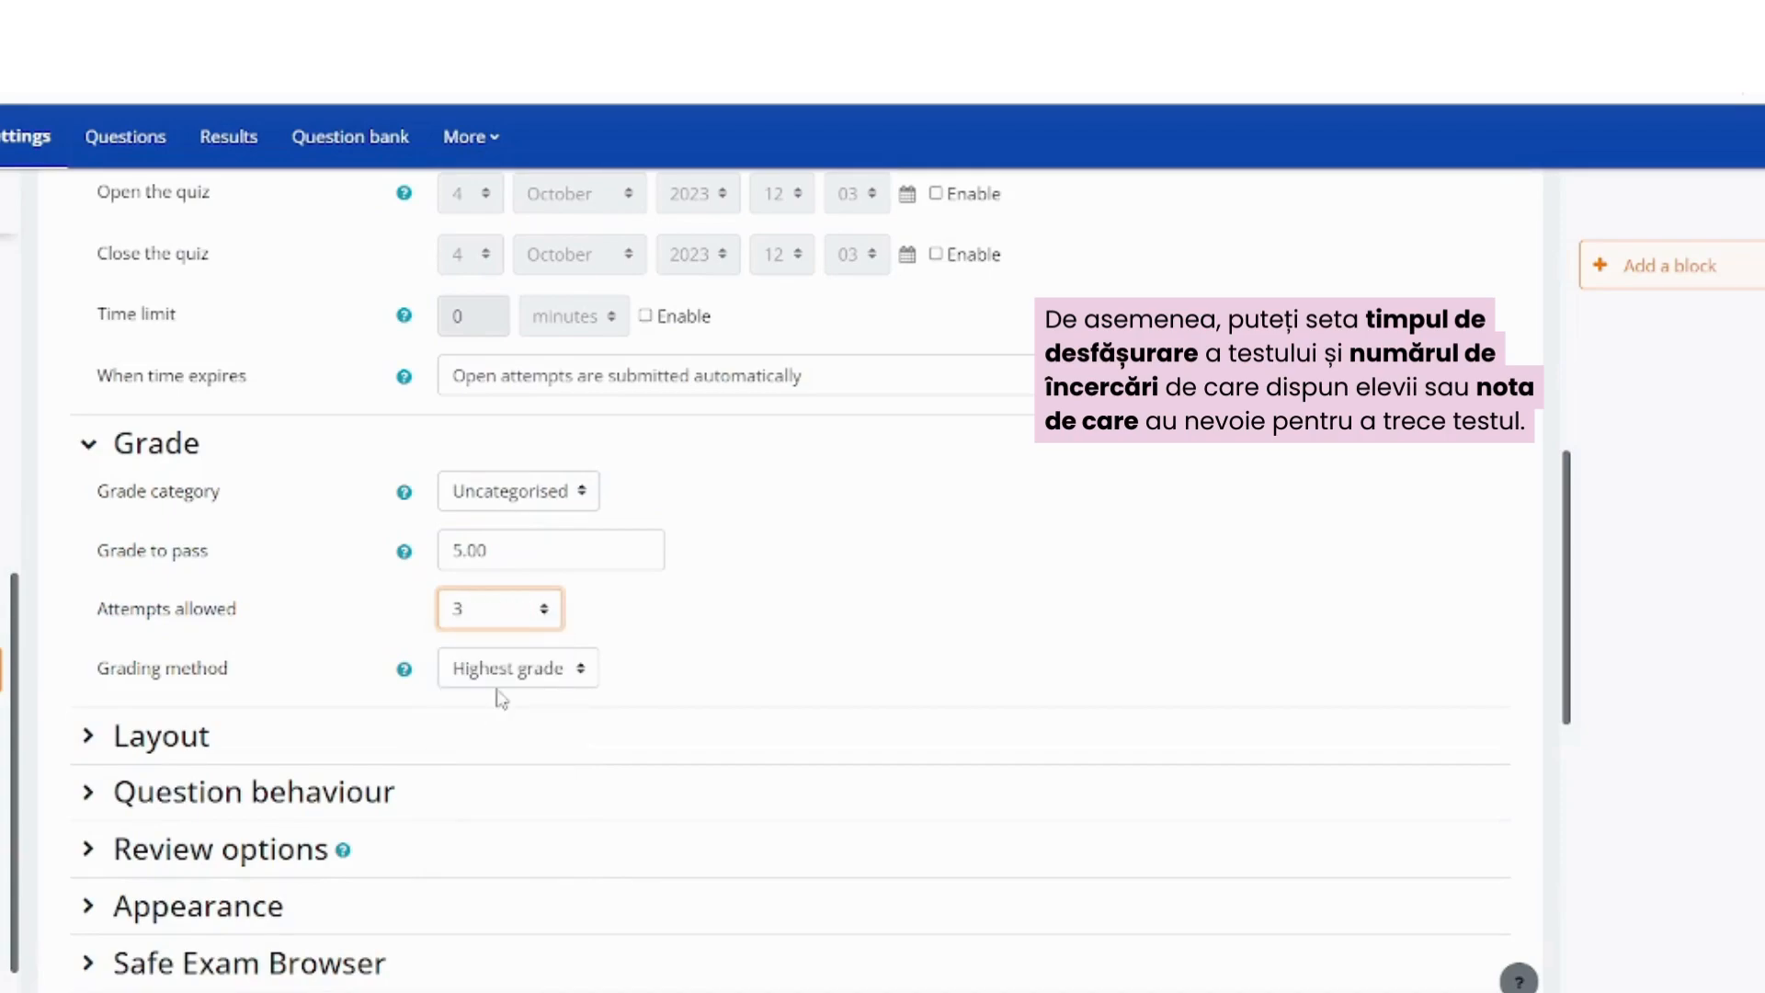
Step: Expand the quiz's Layout and Question behaviour settings for review, then save the quiz and return to the course
click(217, 726)
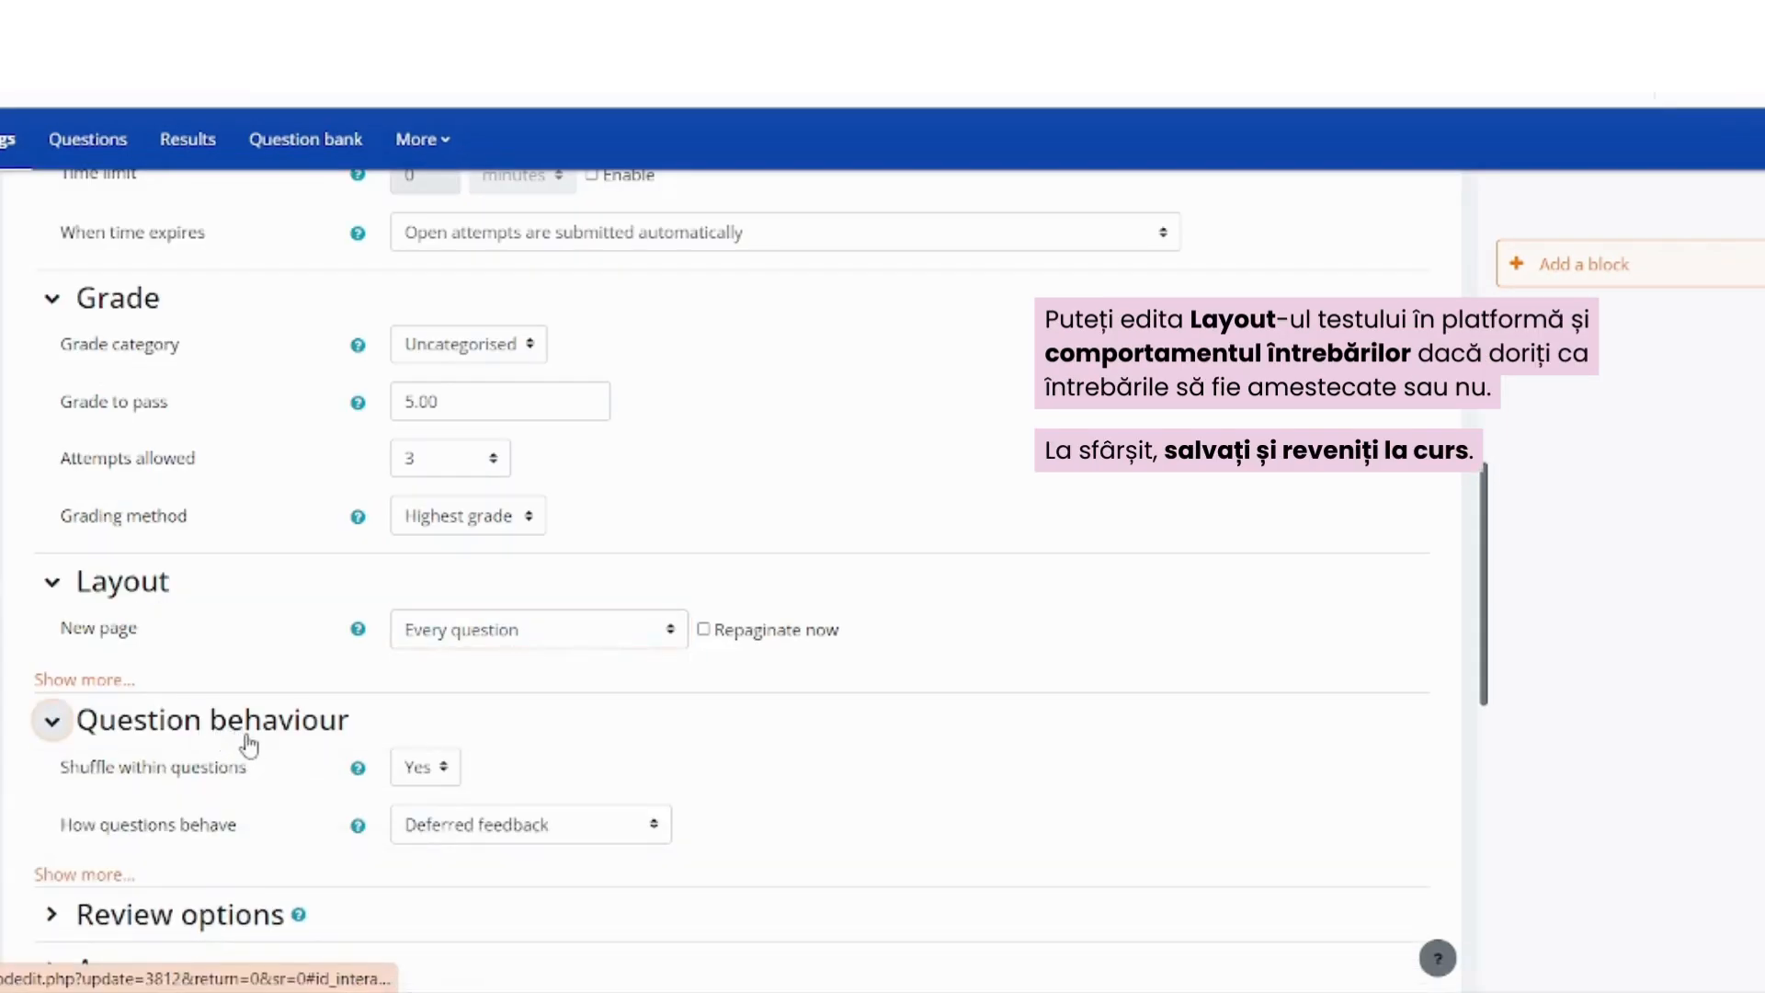
scroll(248, 741, down, 1)
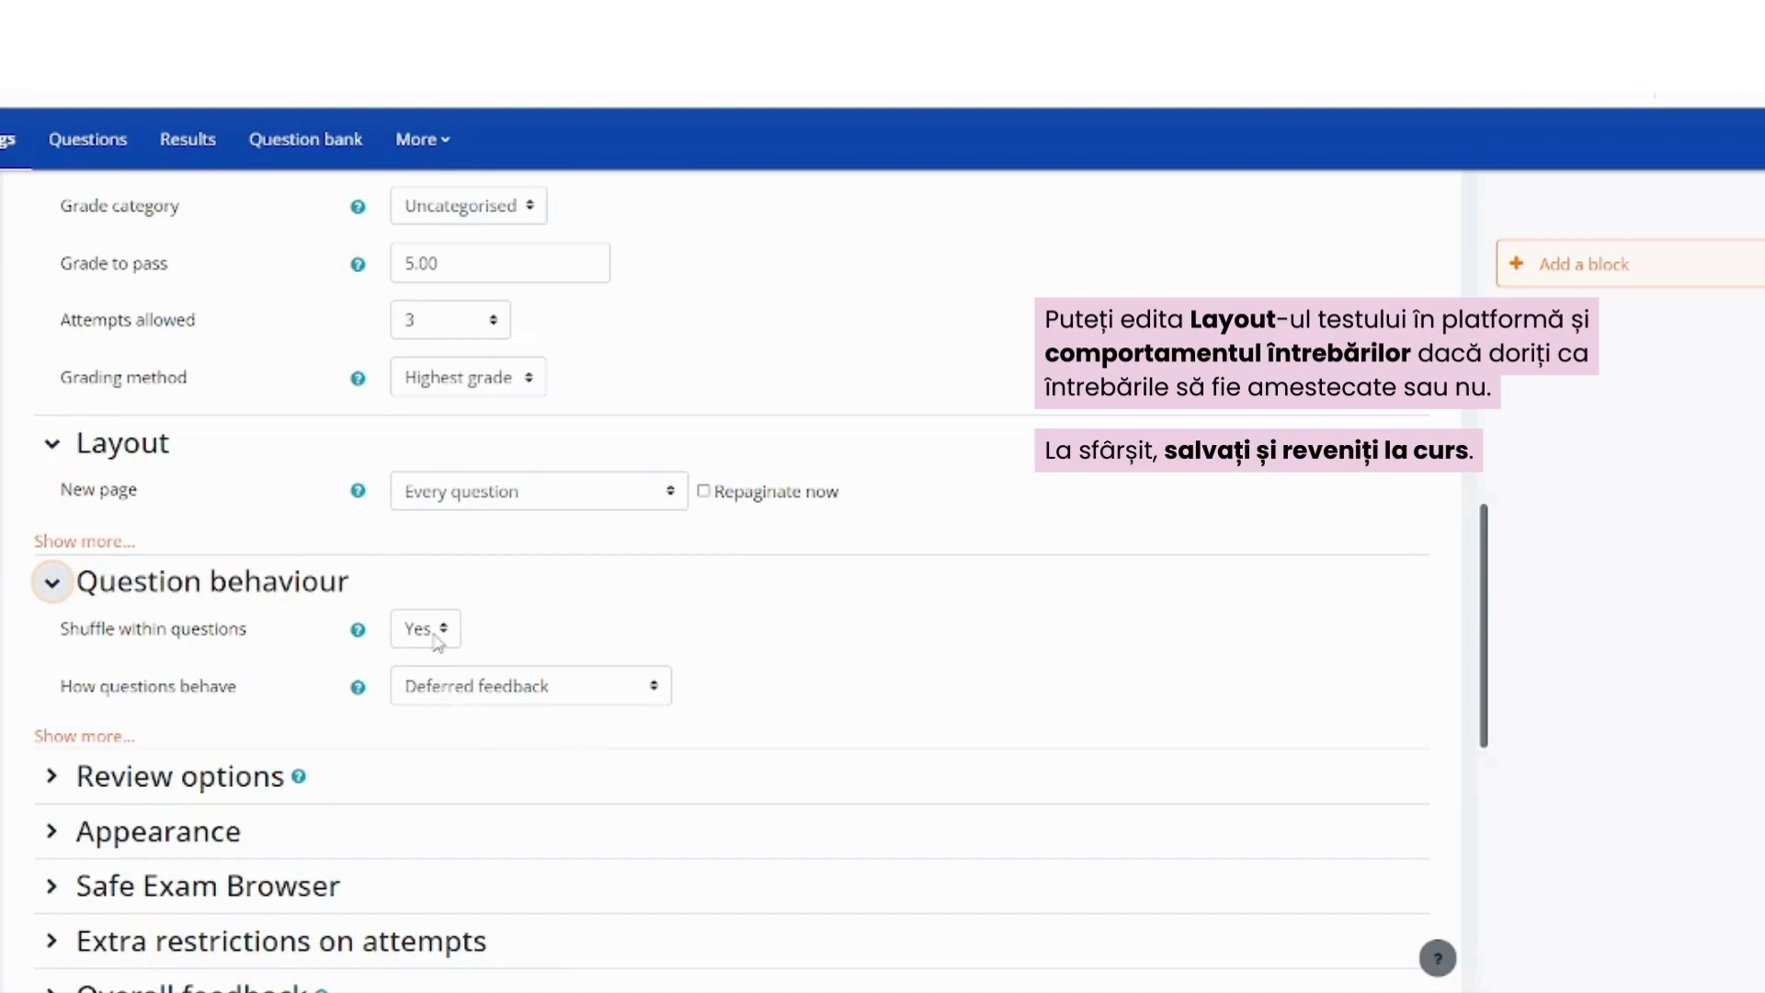
scroll(437, 641, down, 1)
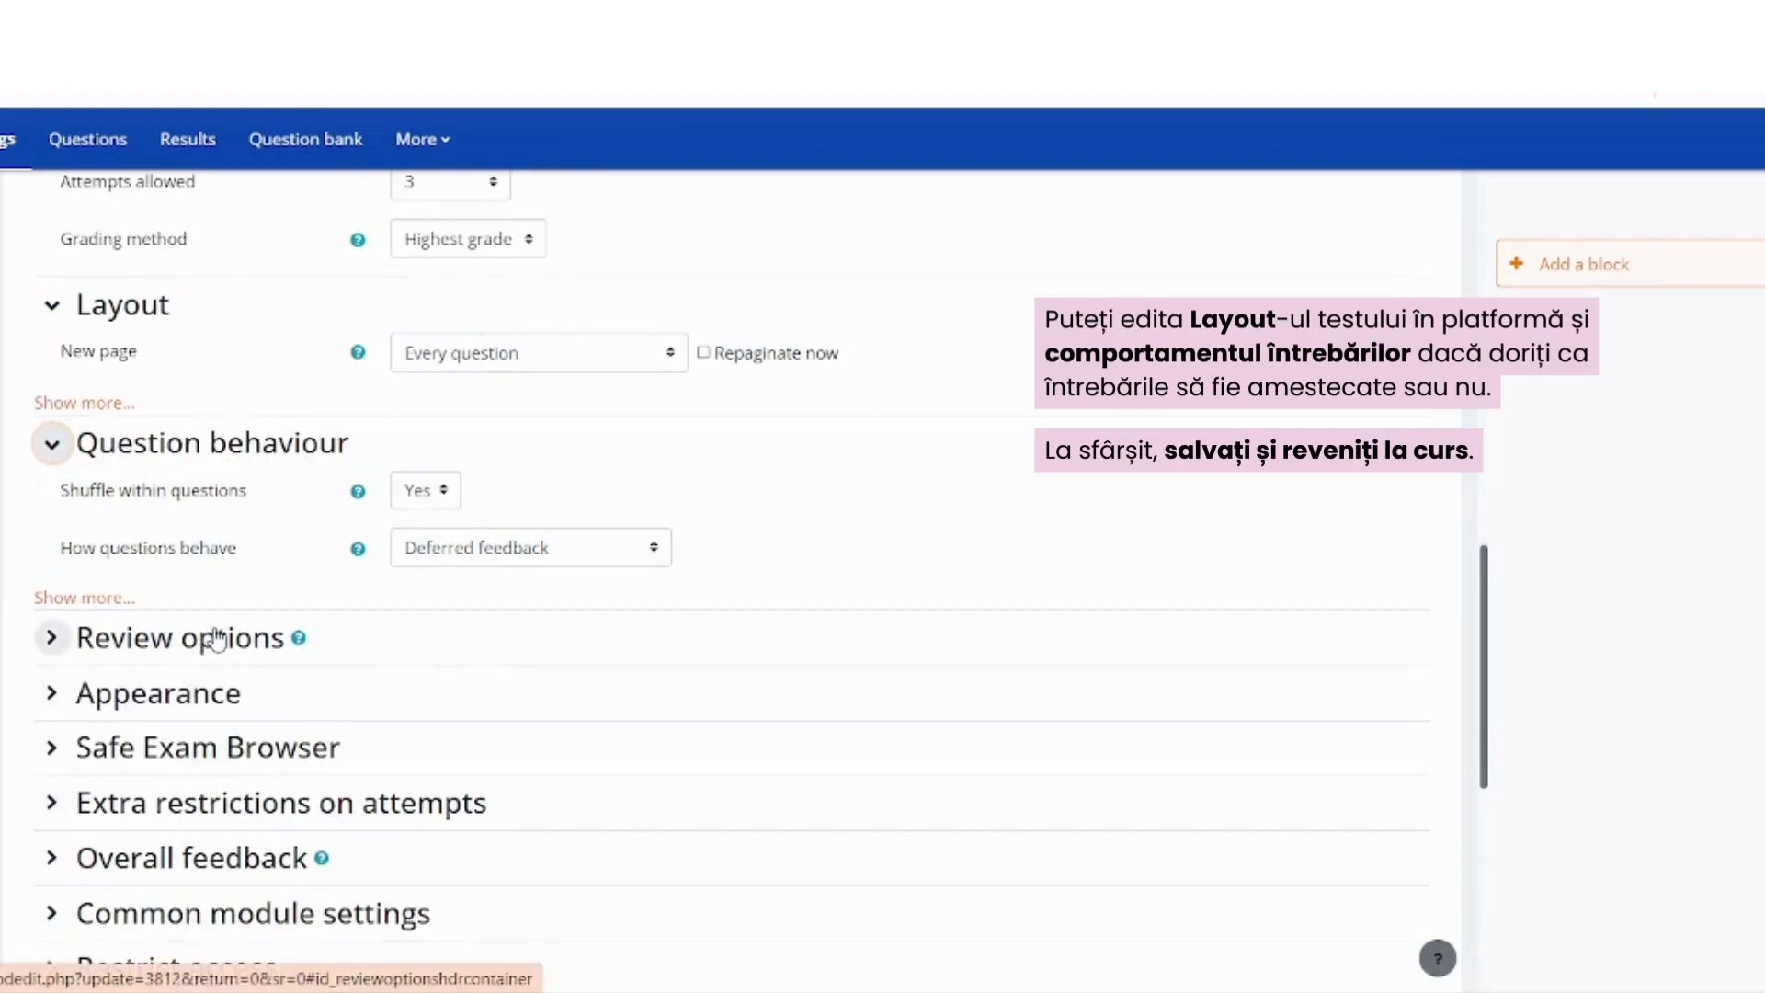
scroll(216, 827, down, 4)
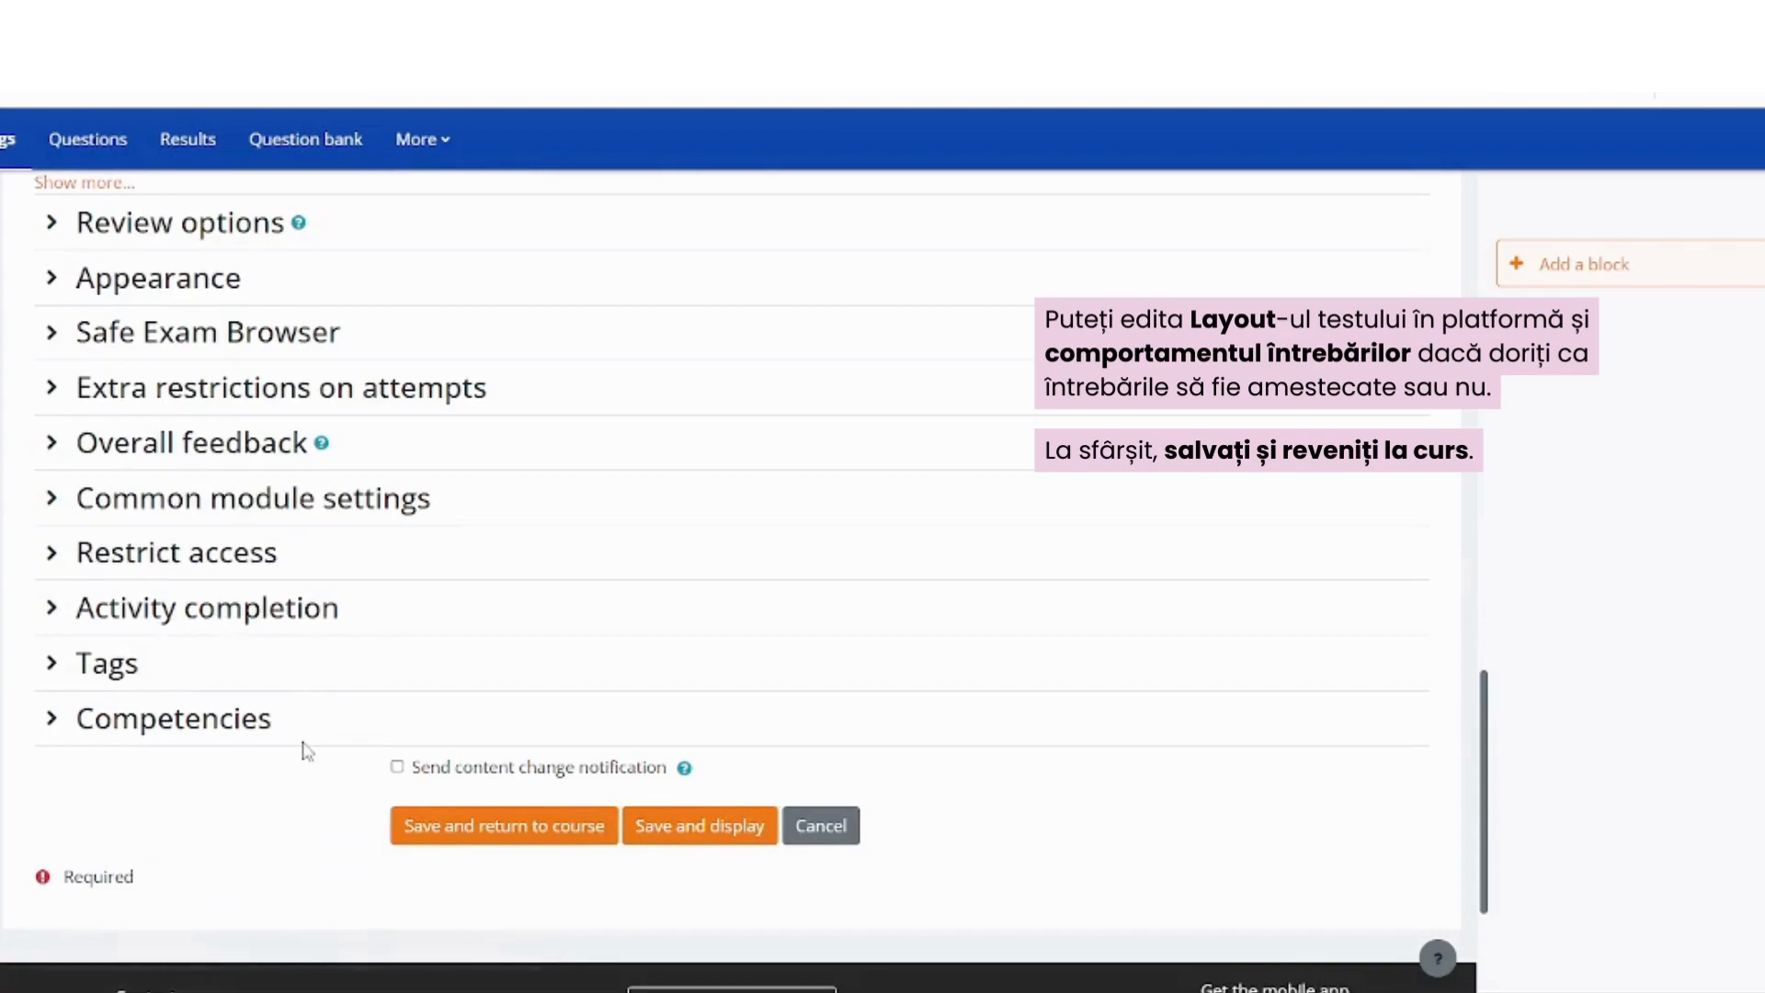
click(442, 826)
Step: Open the Evaluation quiz 2 activity and add a new question of type Multiple choice to it
click(187, 622)
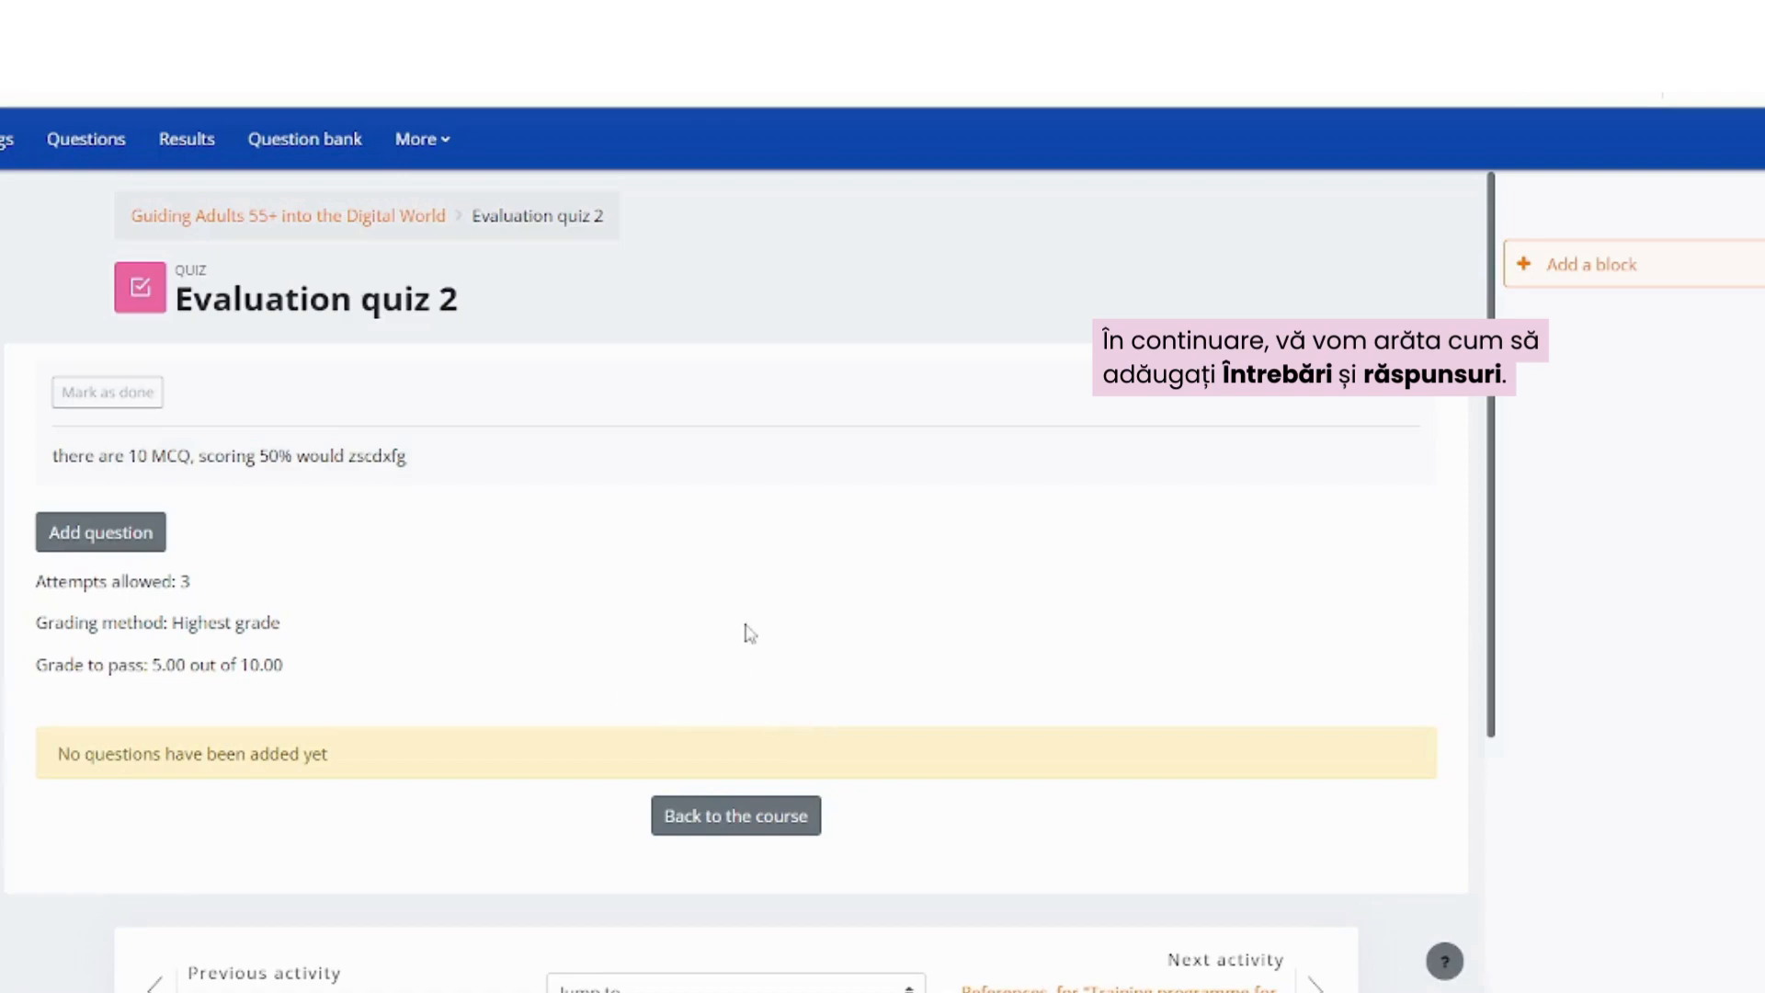
click(100, 531)
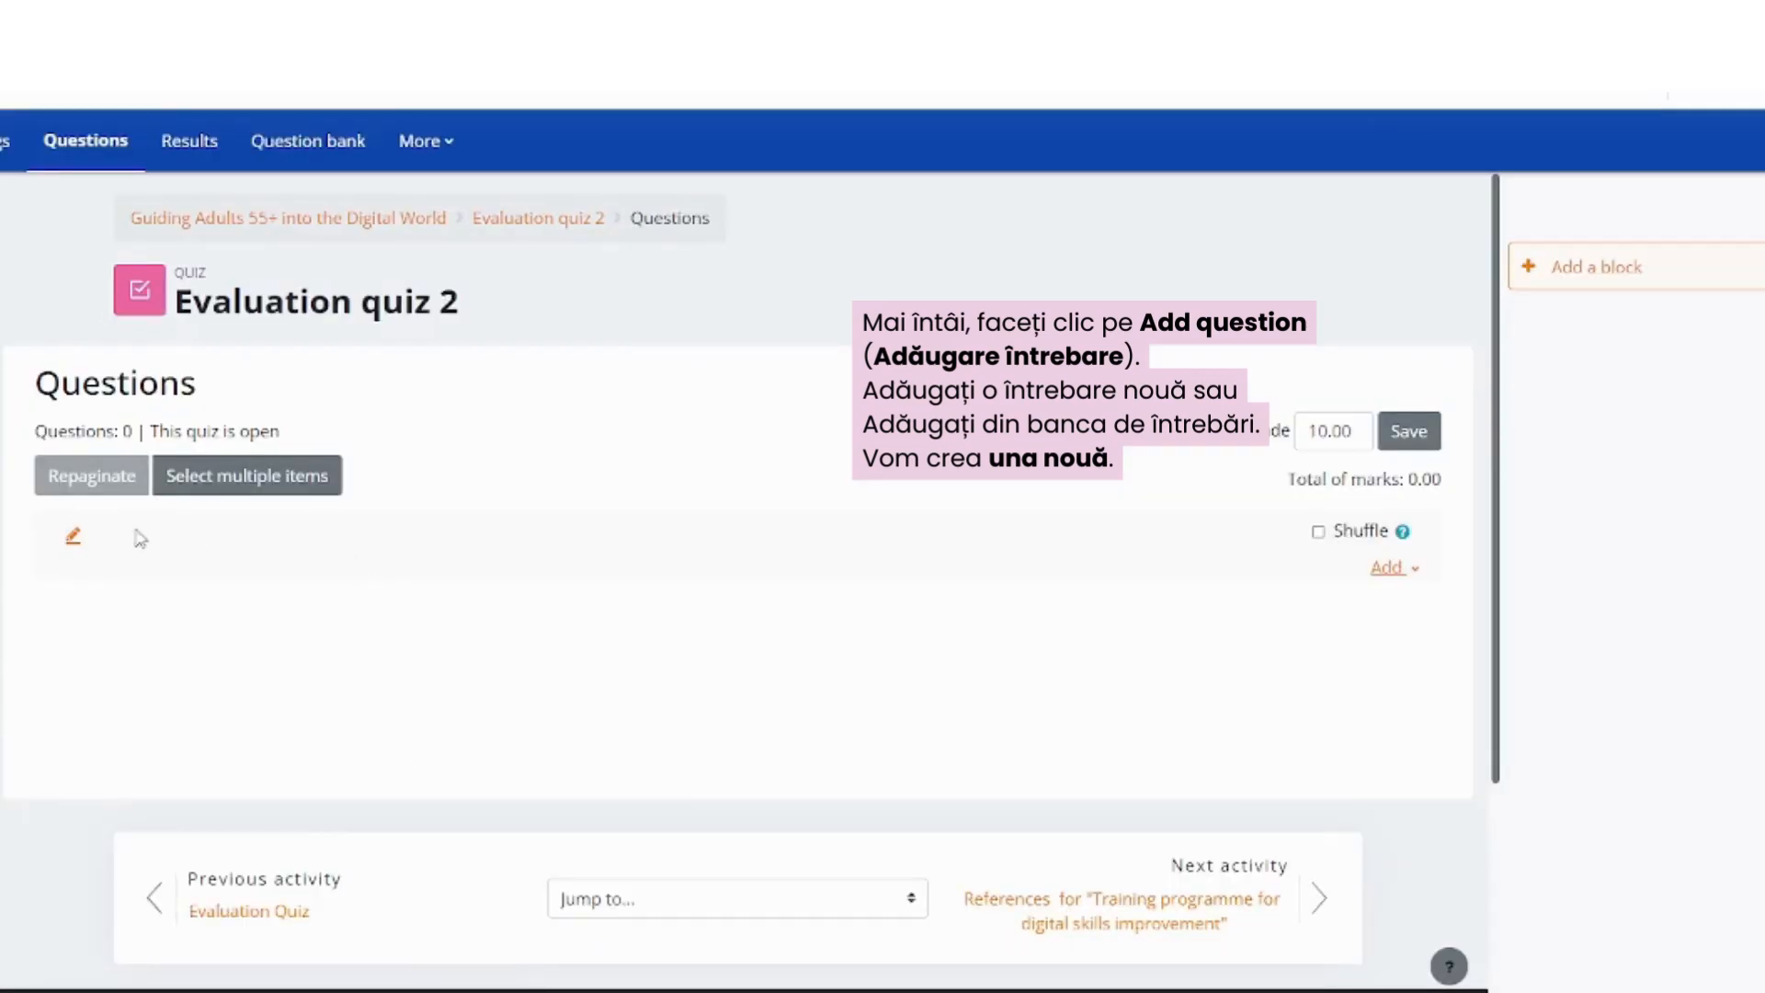
click(1414, 570)
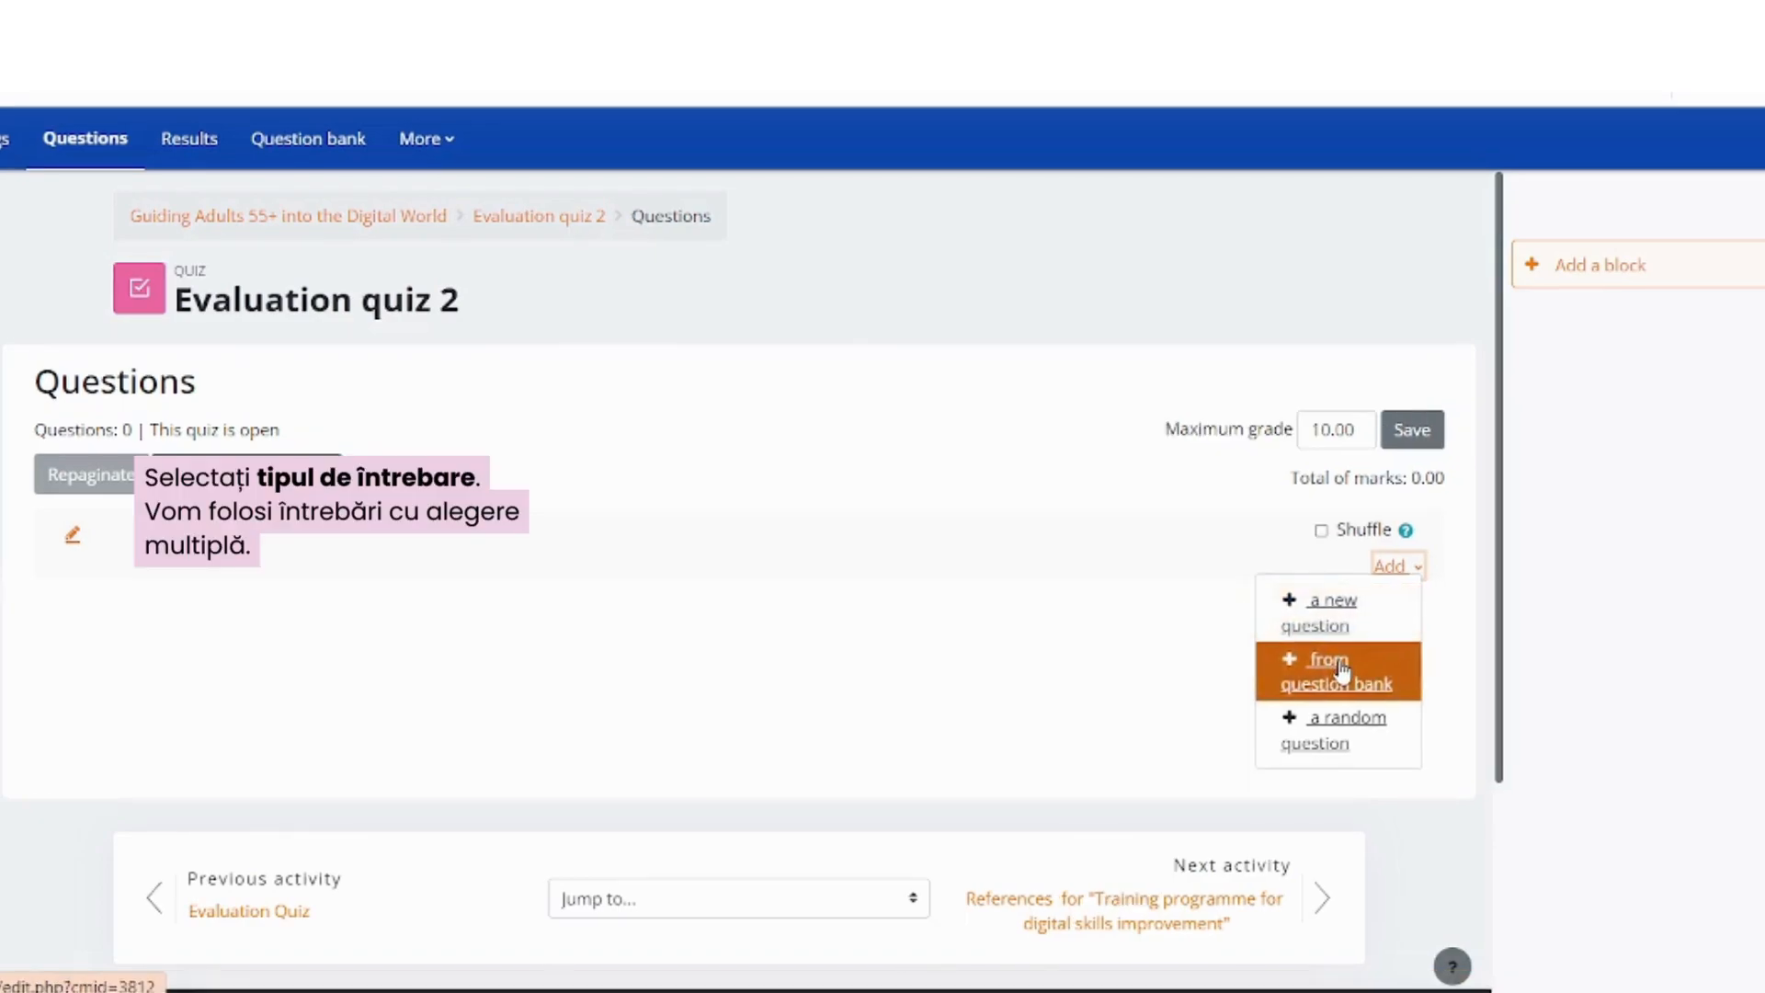
click(1336, 632)
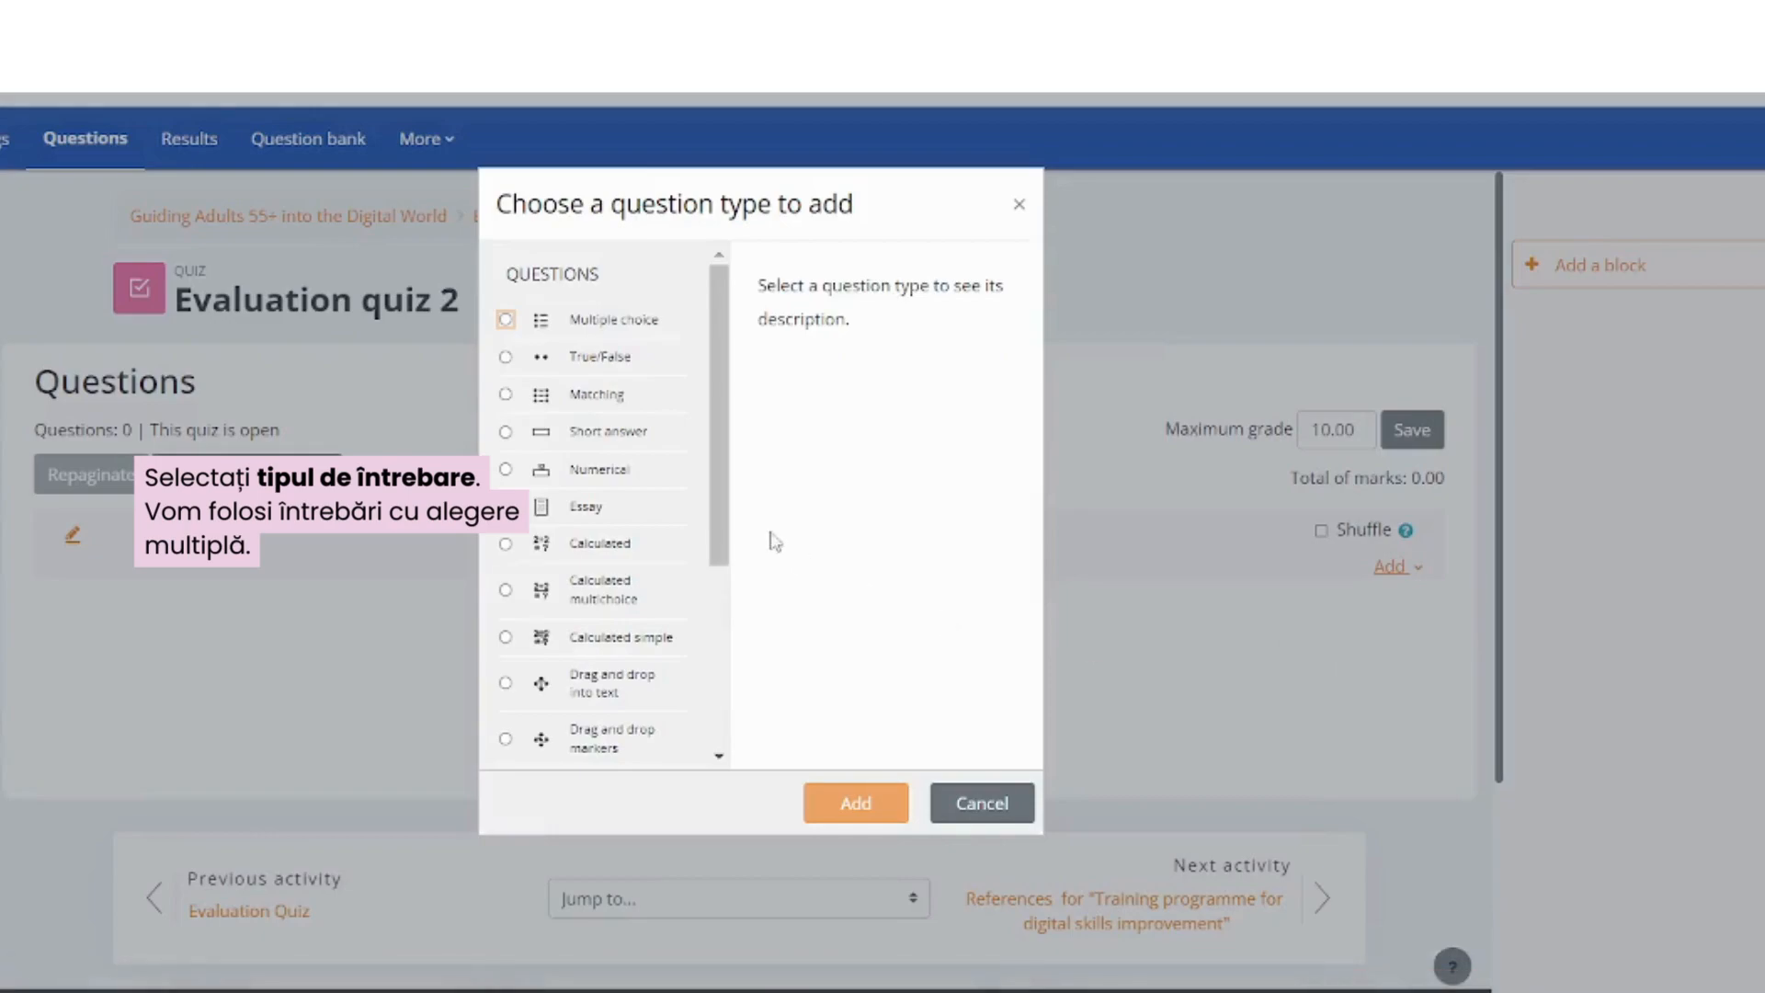
click(617, 328)
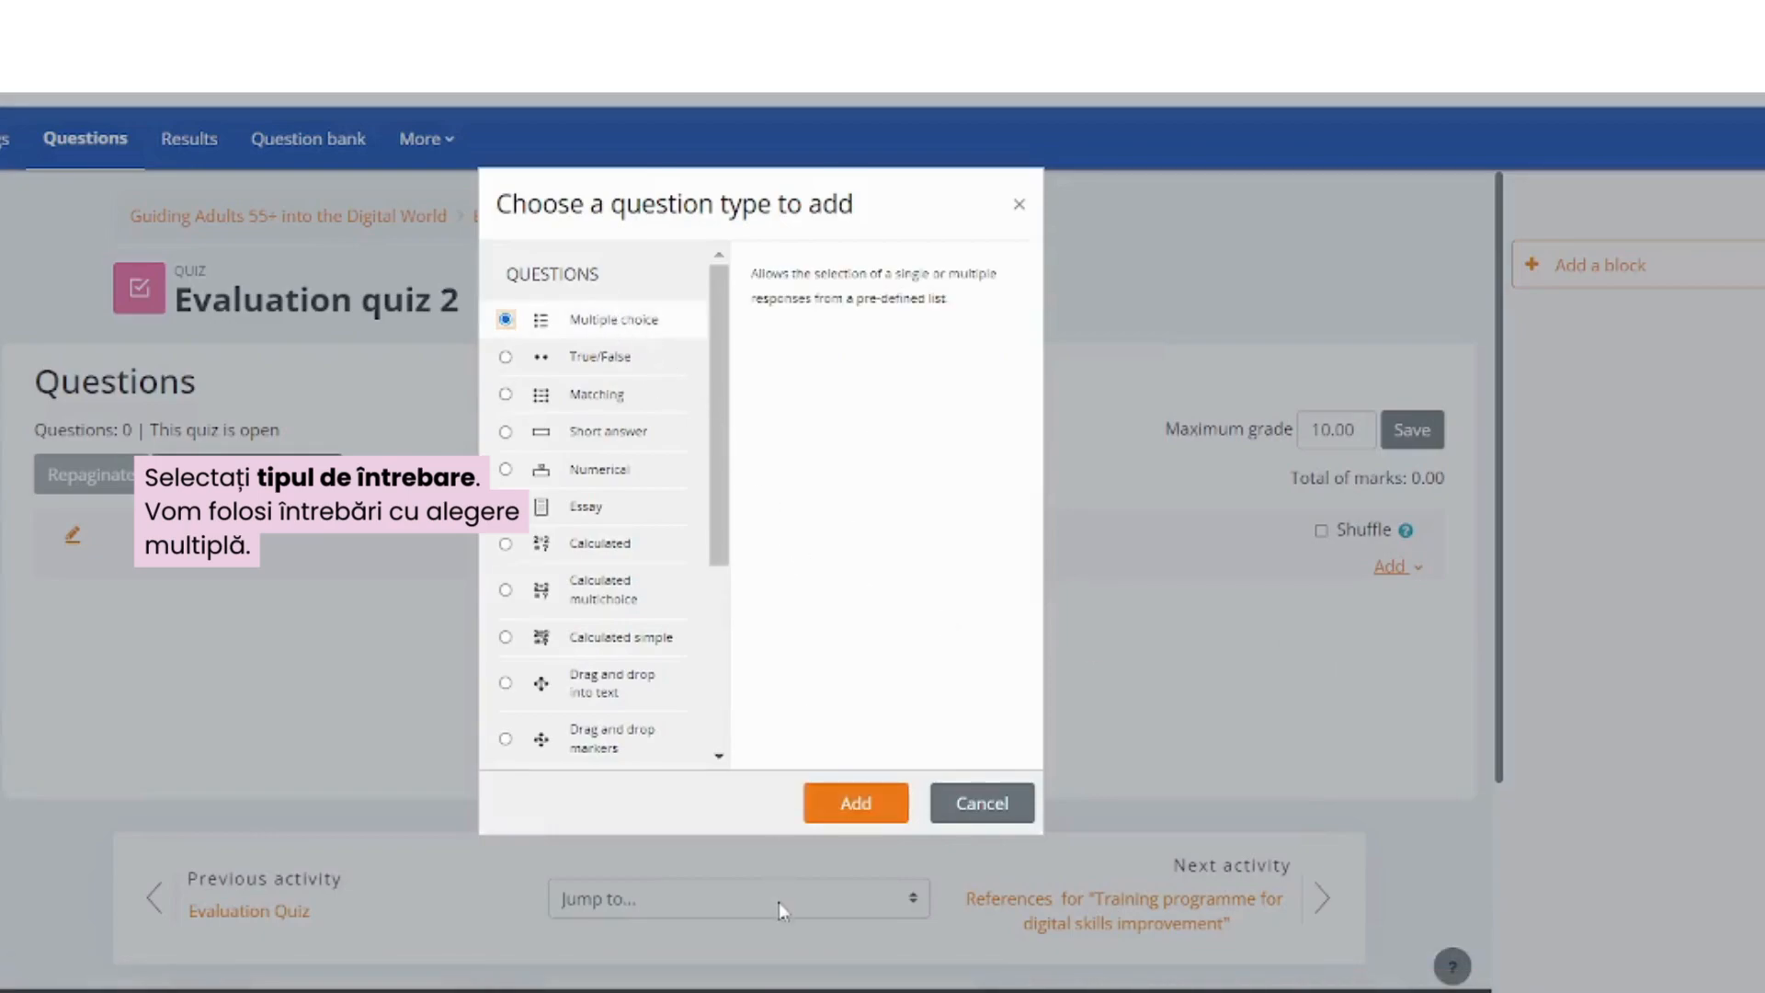
click(856, 804)
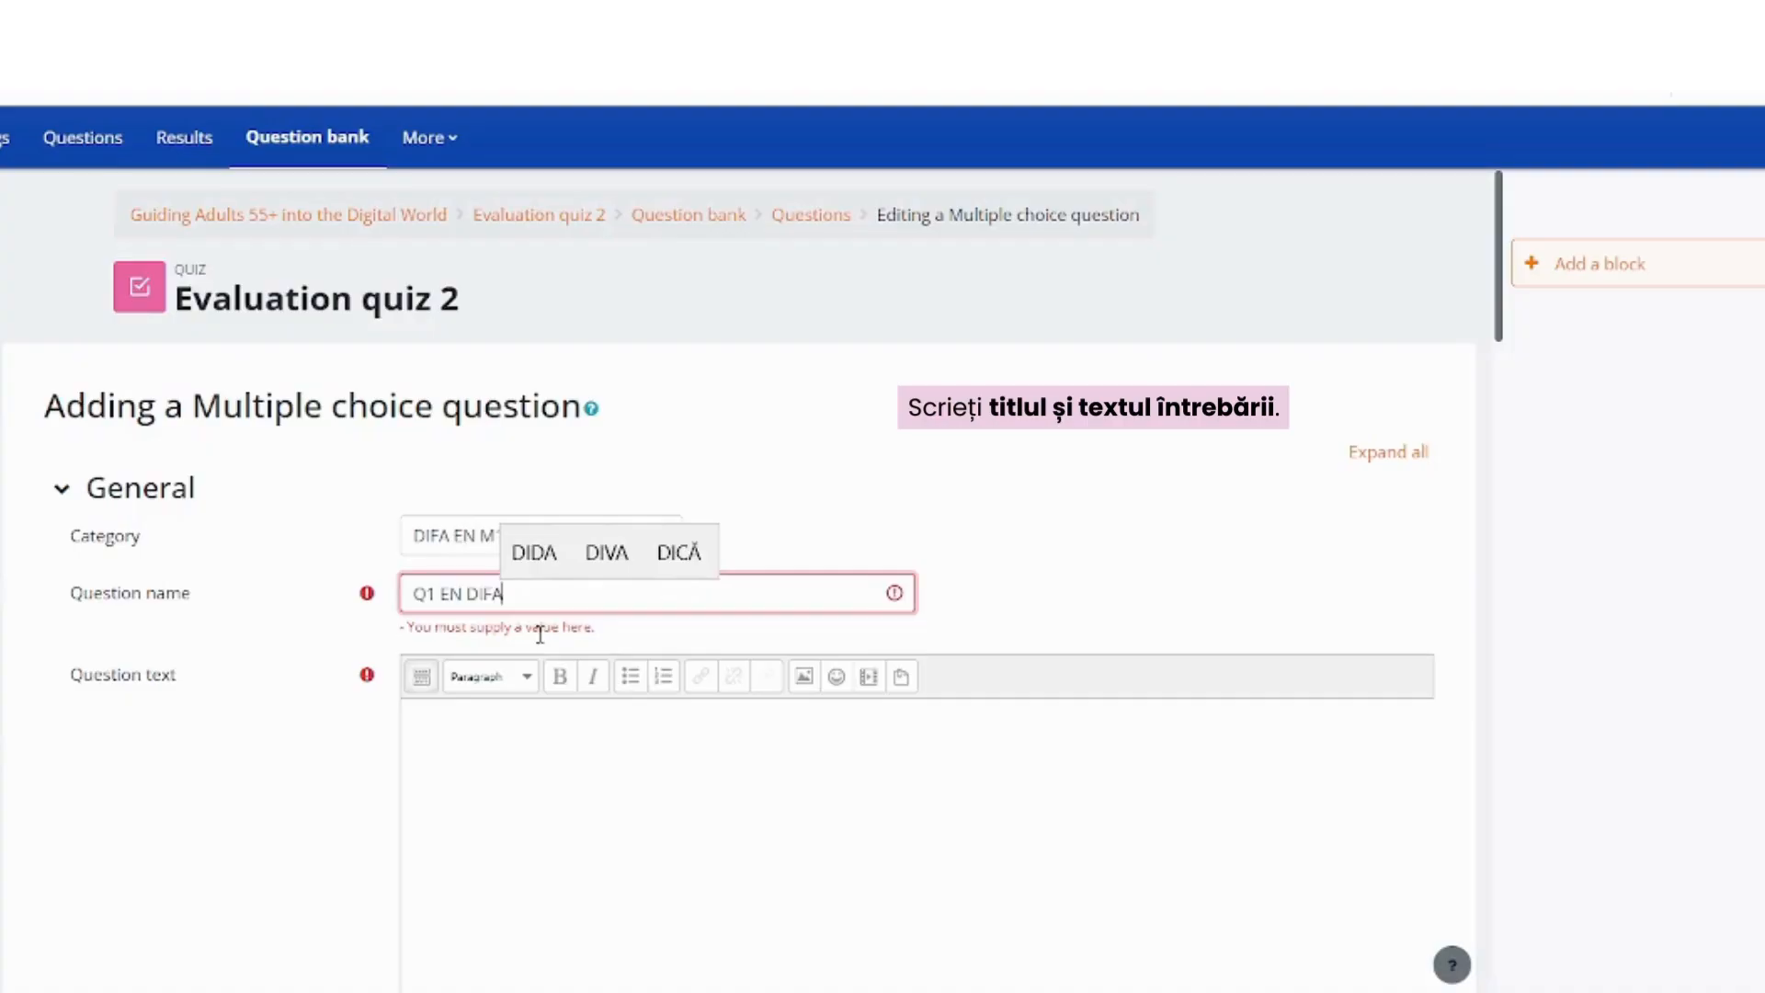
Step: Name the multiple choice question Q1 EN DIFA and enter "What" as its question text
click(490, 802)
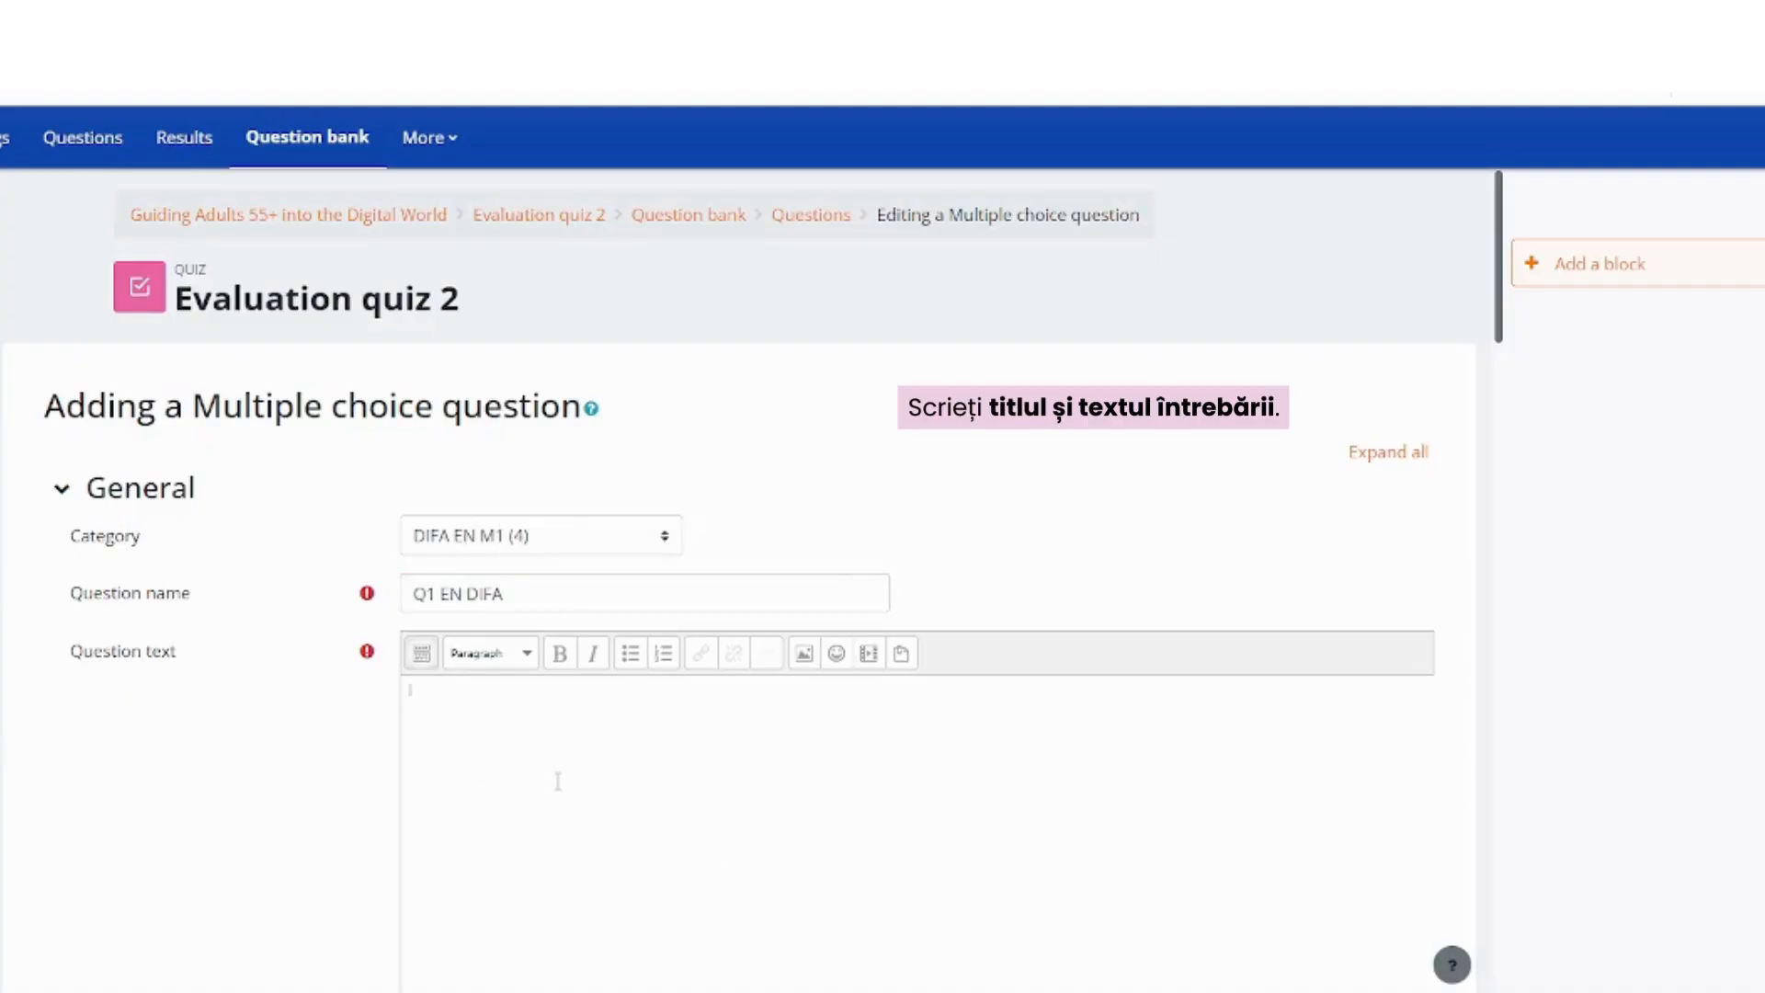
text(What)
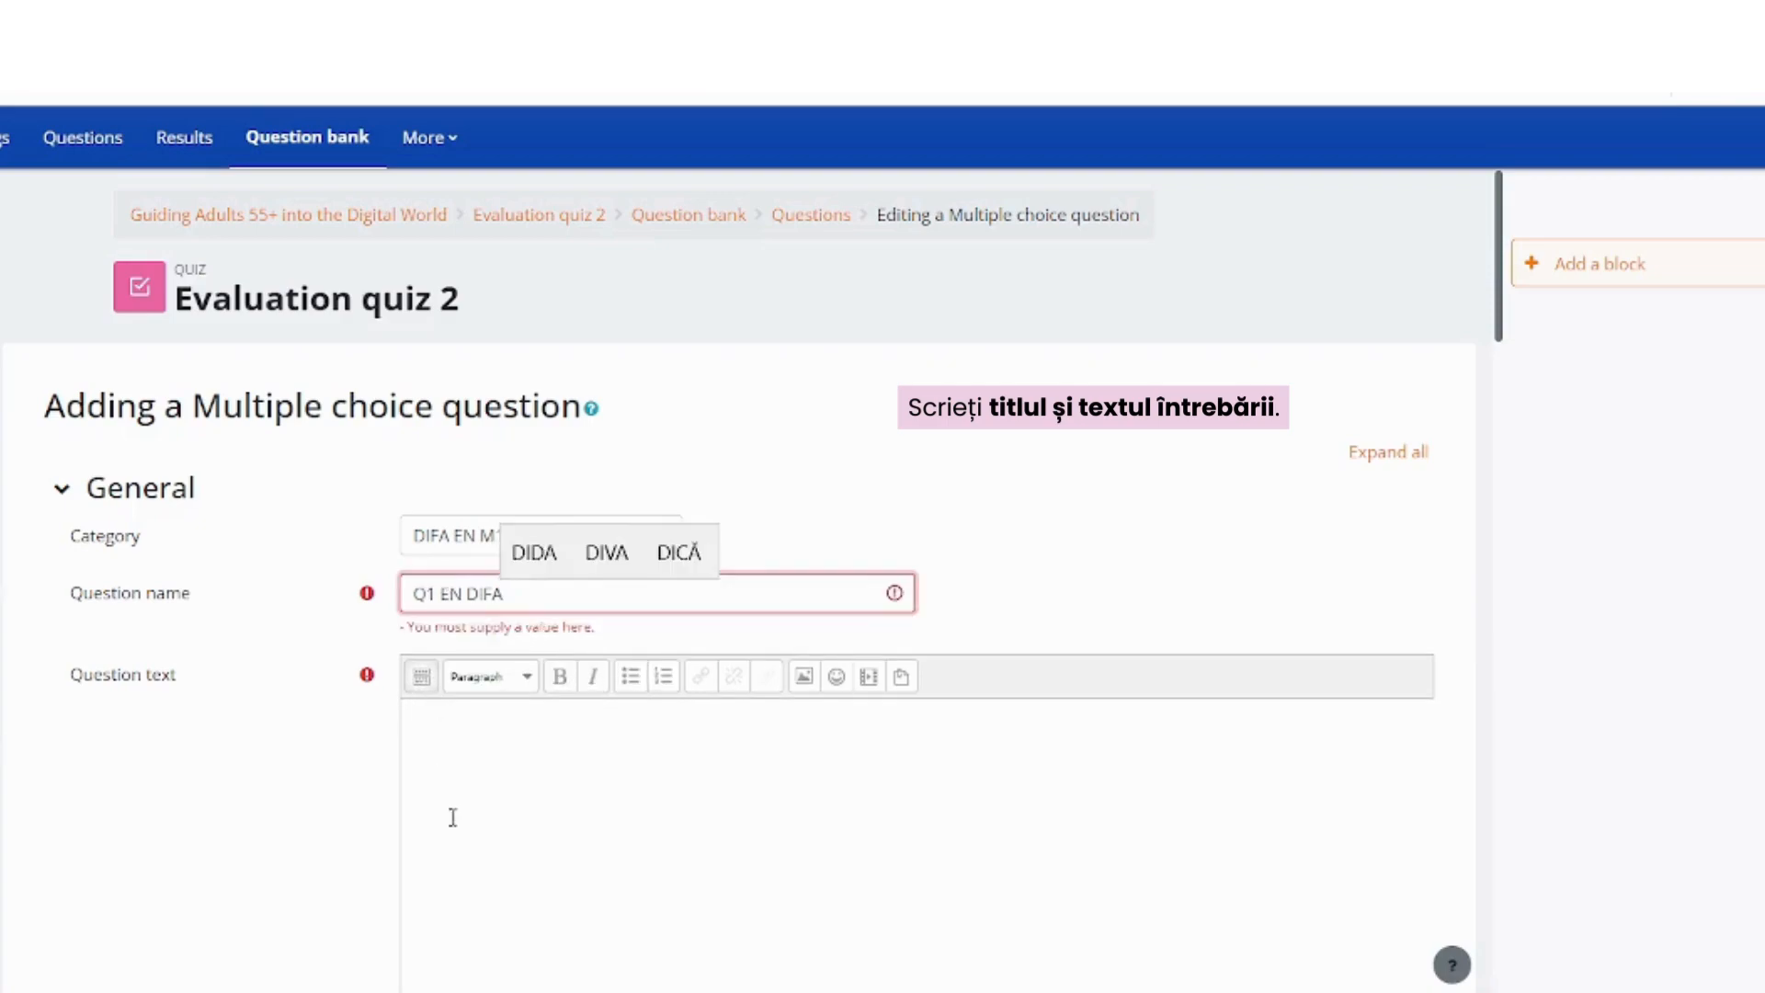
click(490, 802)
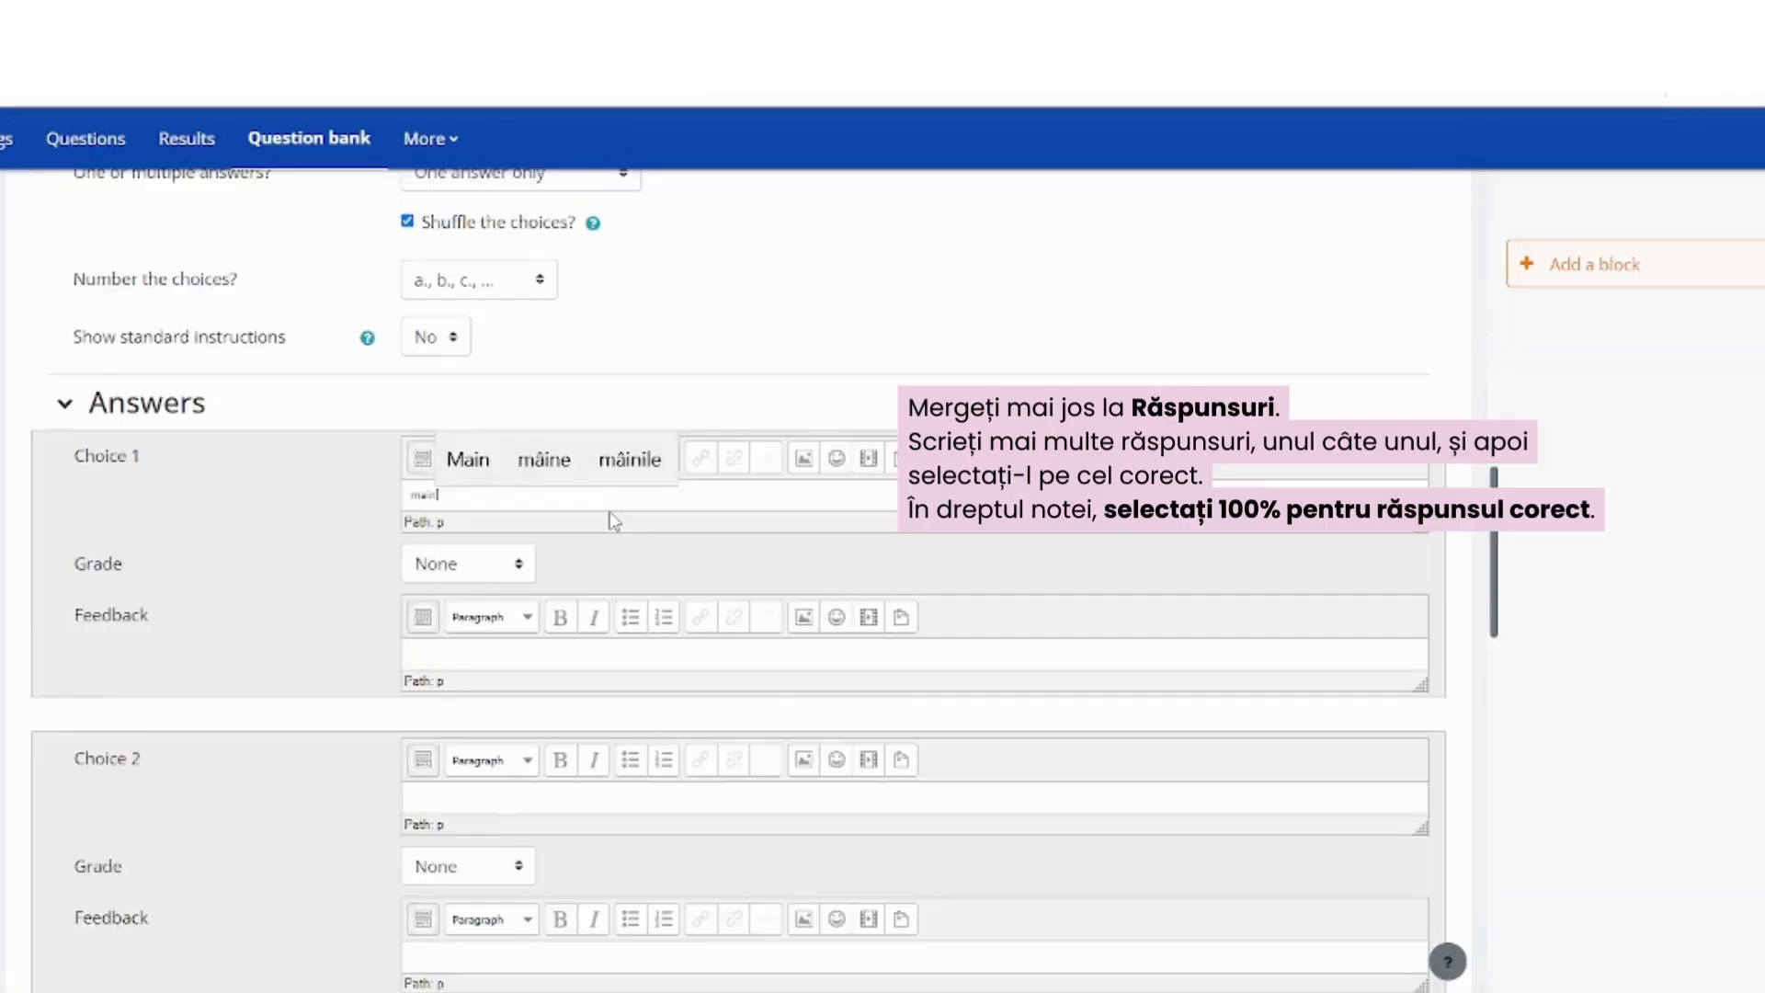
Step: Enter the answer texts main, secondary and third for Choice 1, Choice 2 and Choice 3
click(500, 801)
text(secondary)
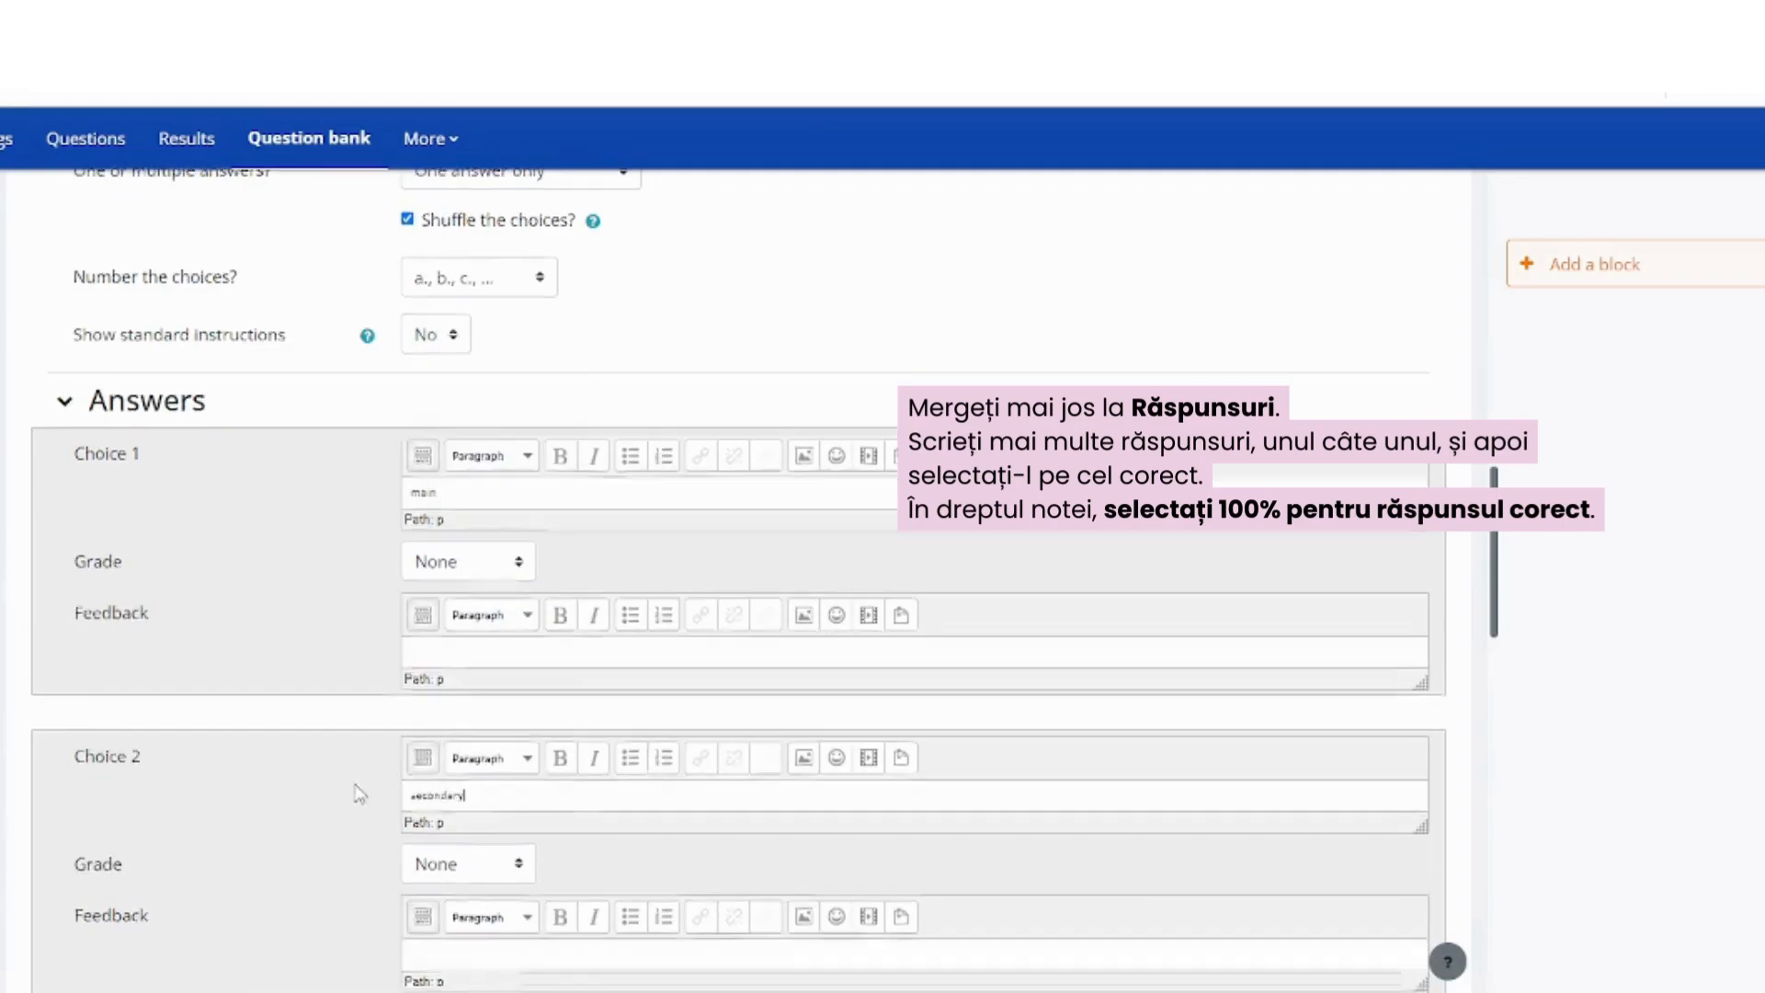
scroll(358, 793, down, 5)
click(438, 685)
text(third)
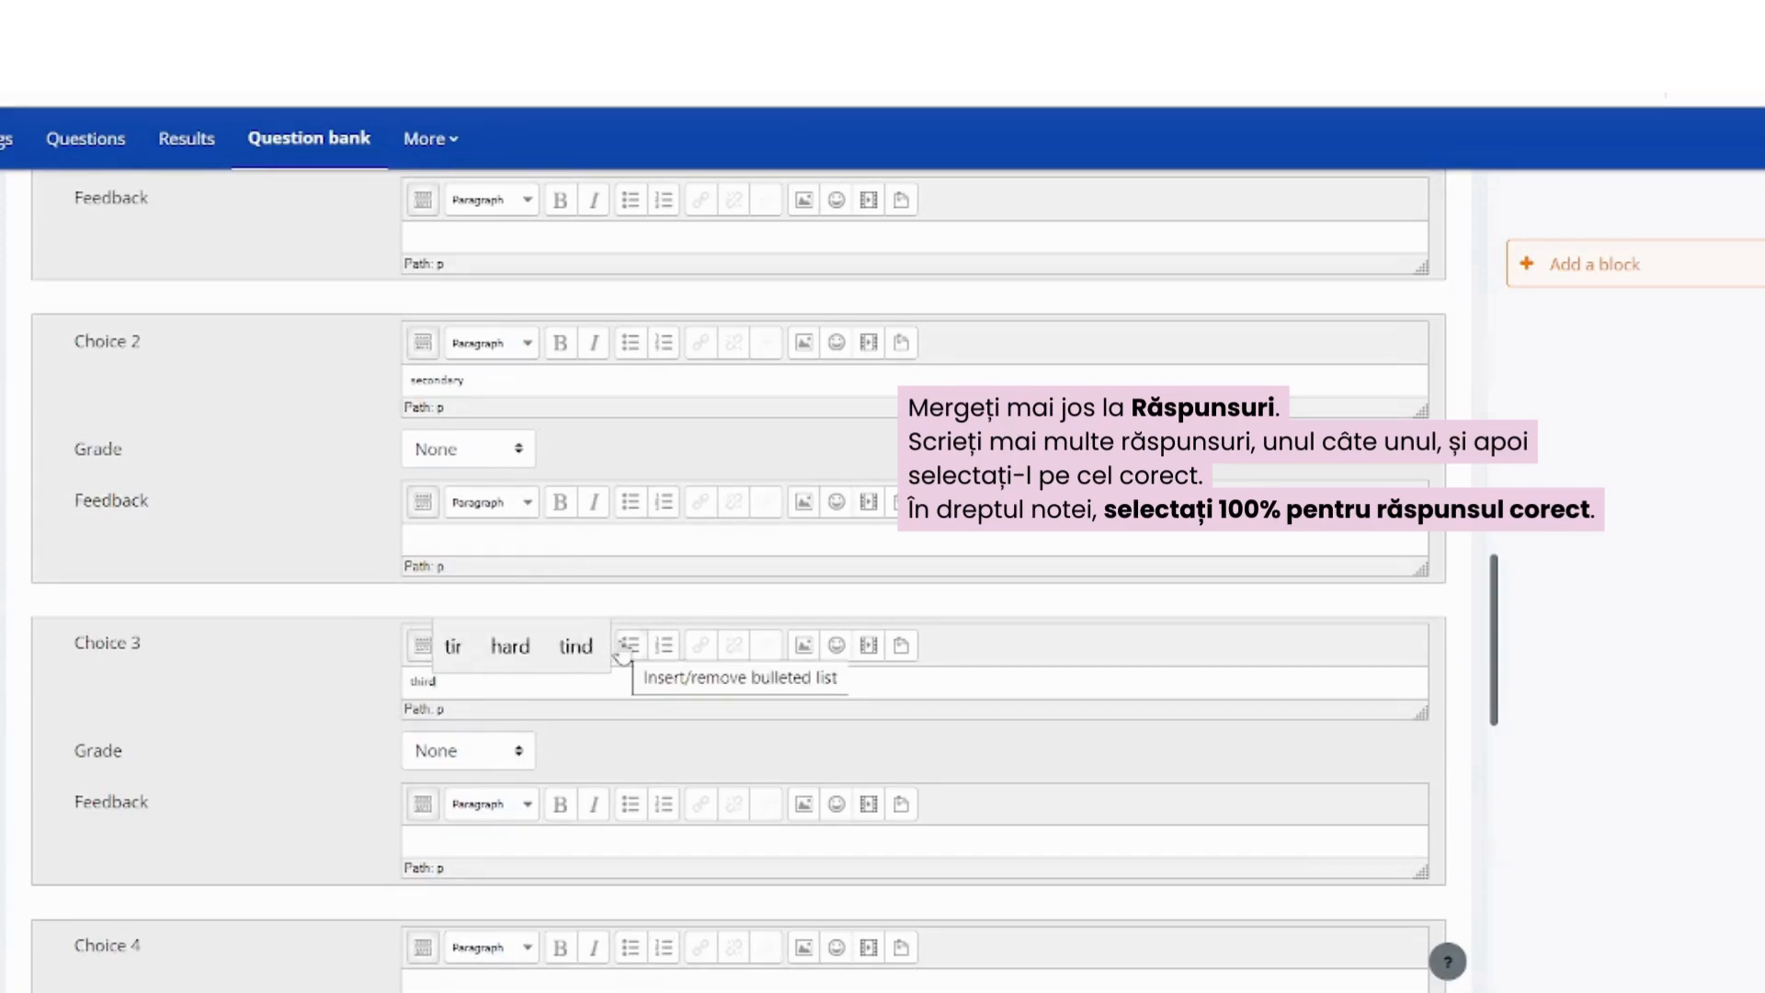
scroll(622, 653, up, 3)
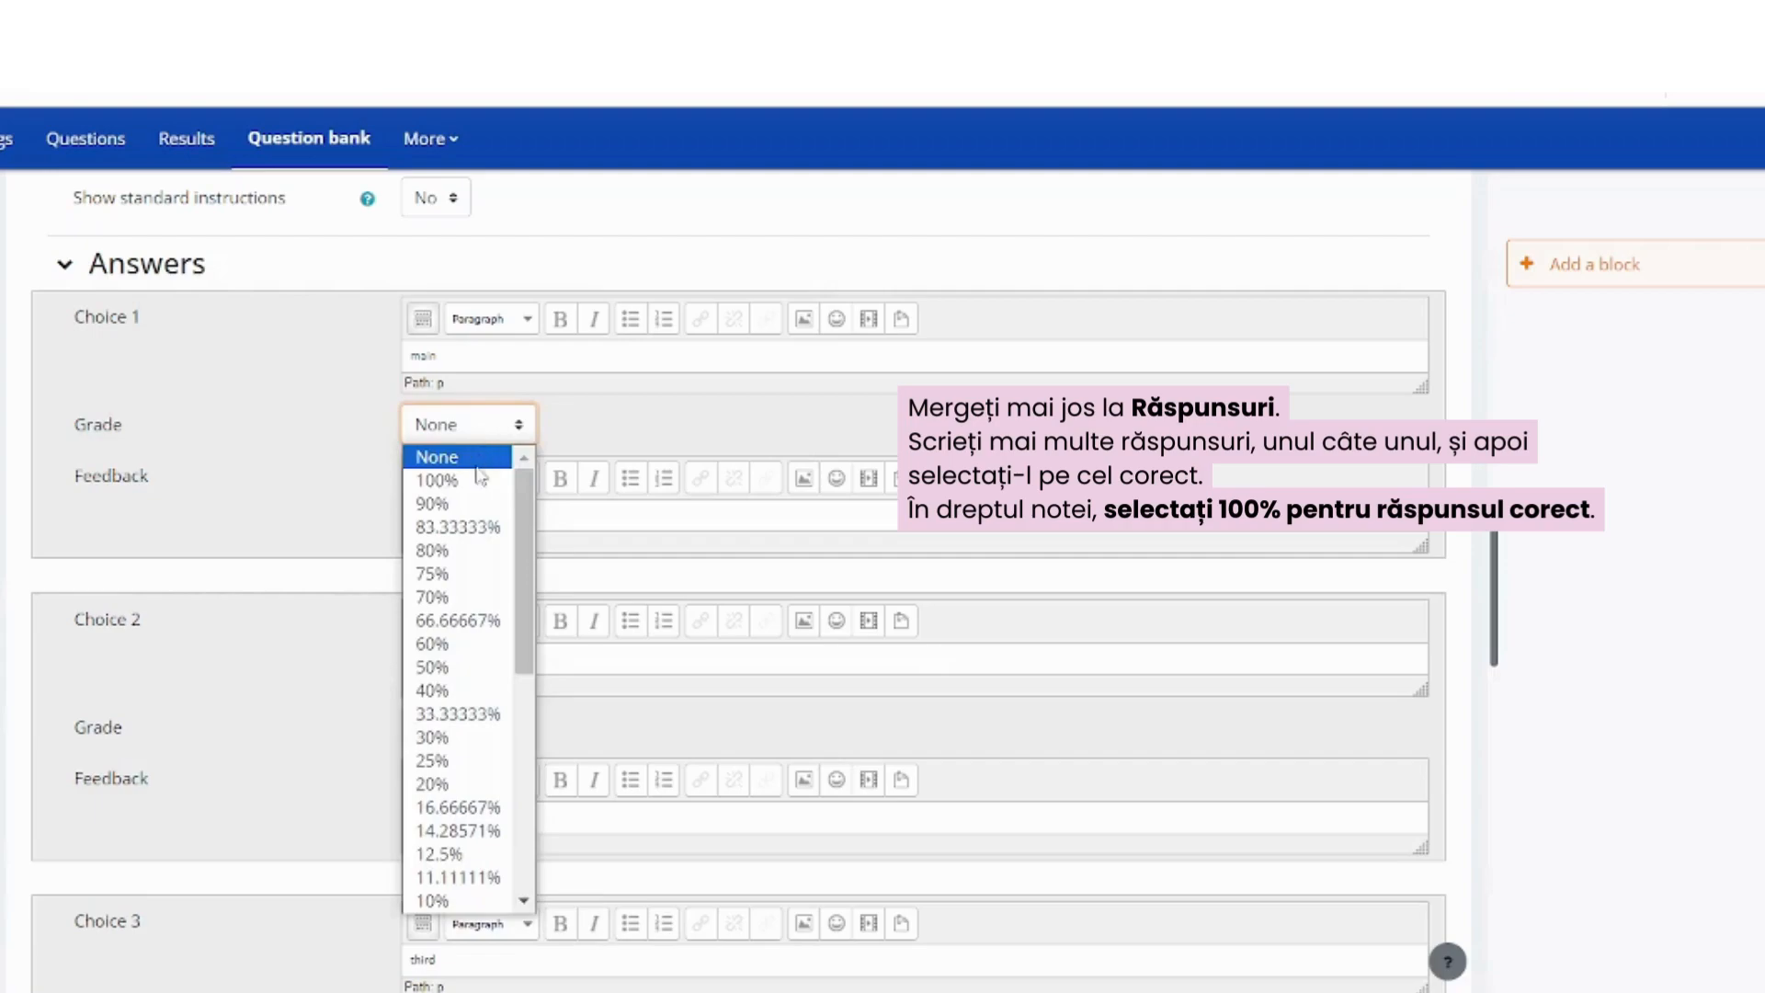
Step: Set the grade of Choice 2 (secondary) to 100% as the correct answer and save the question
click(598, 436)
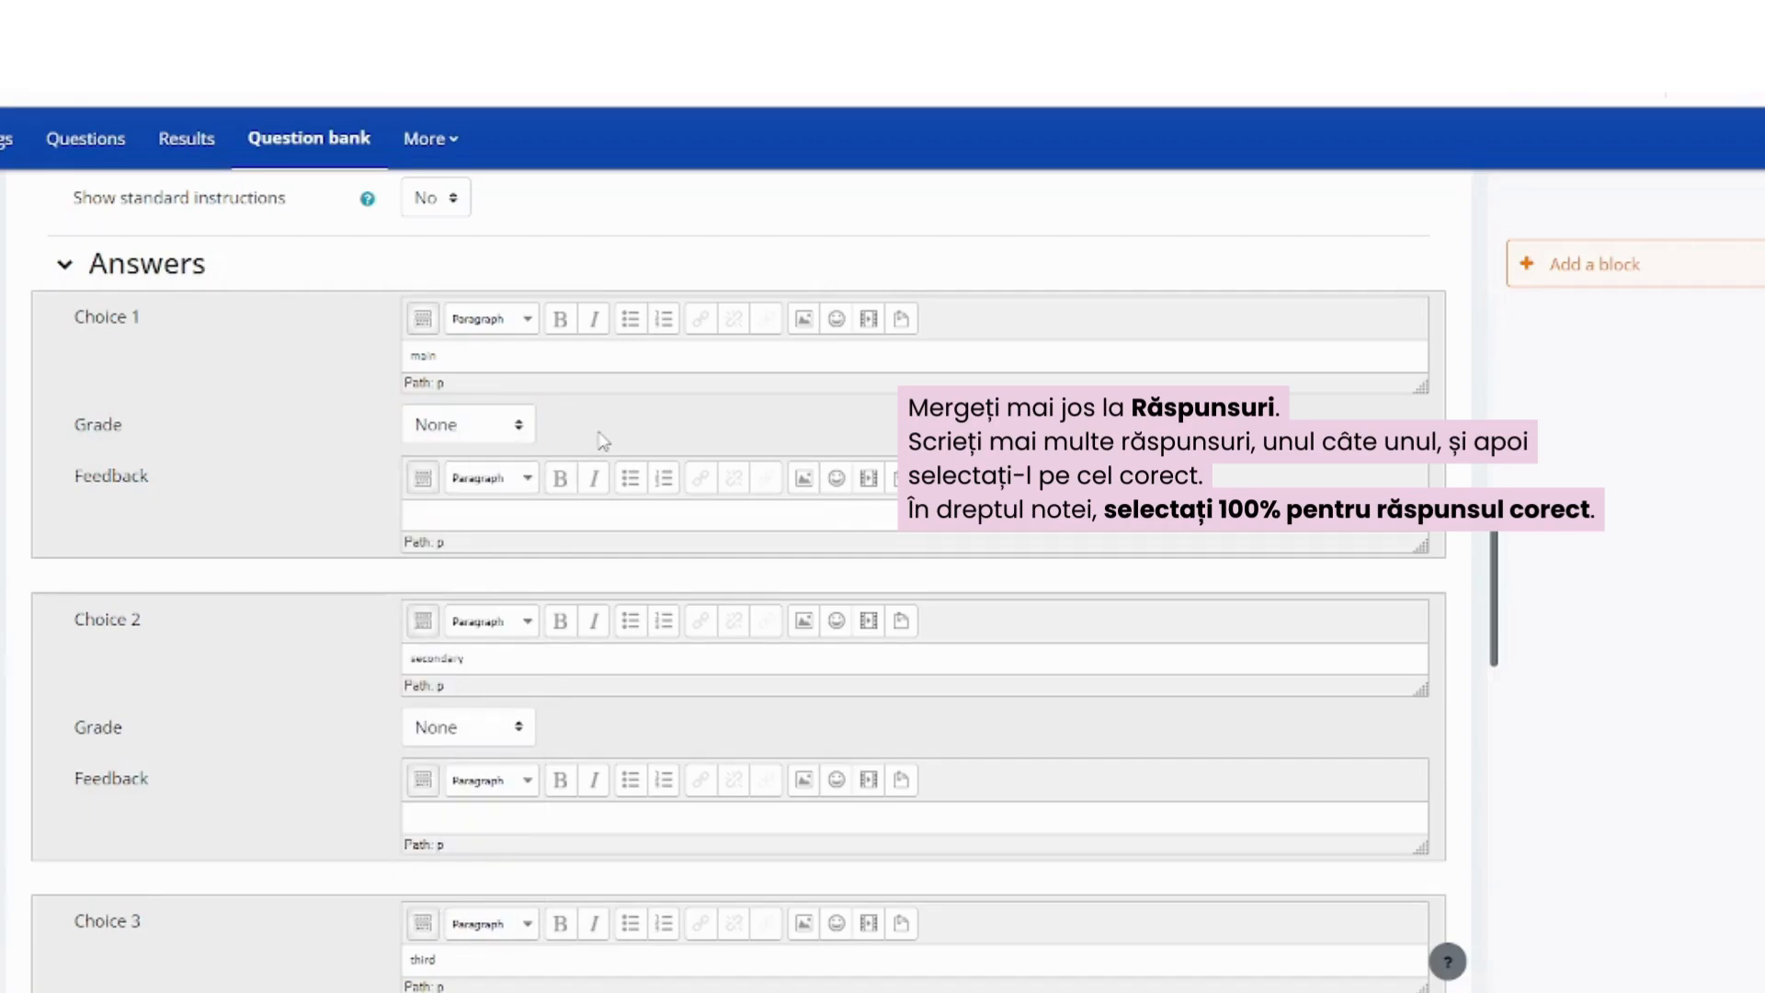
click(466, 727)
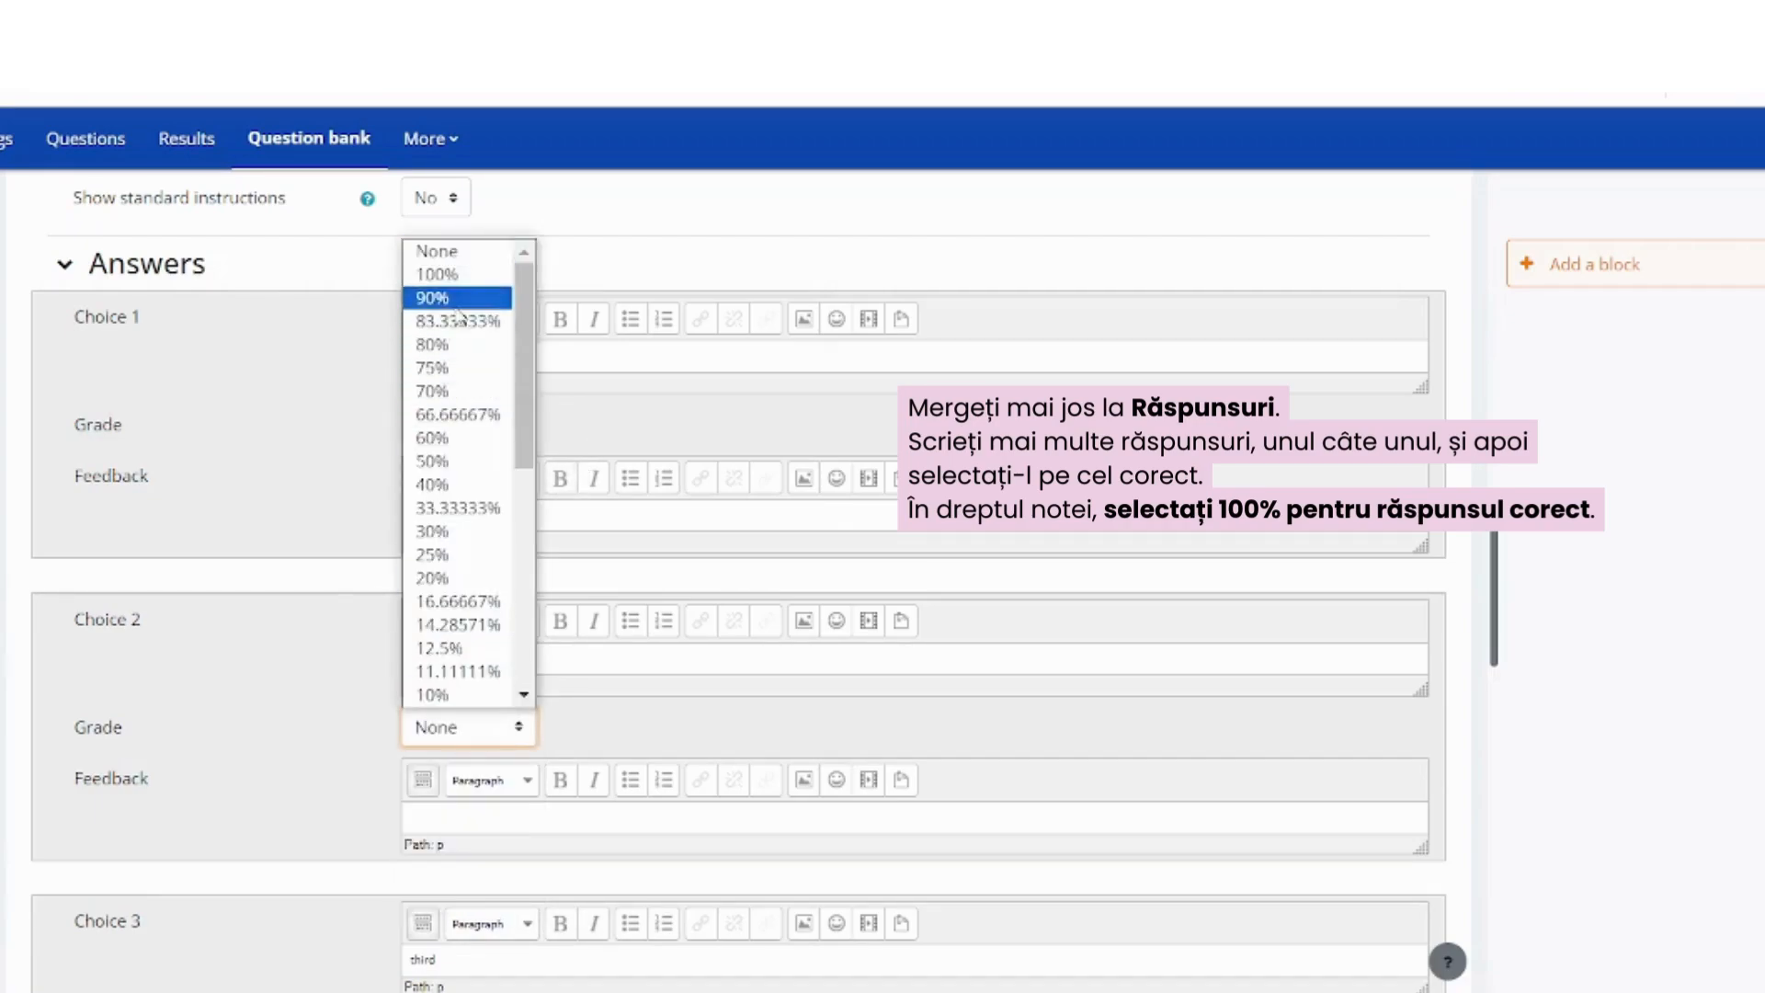
click(434, 269)
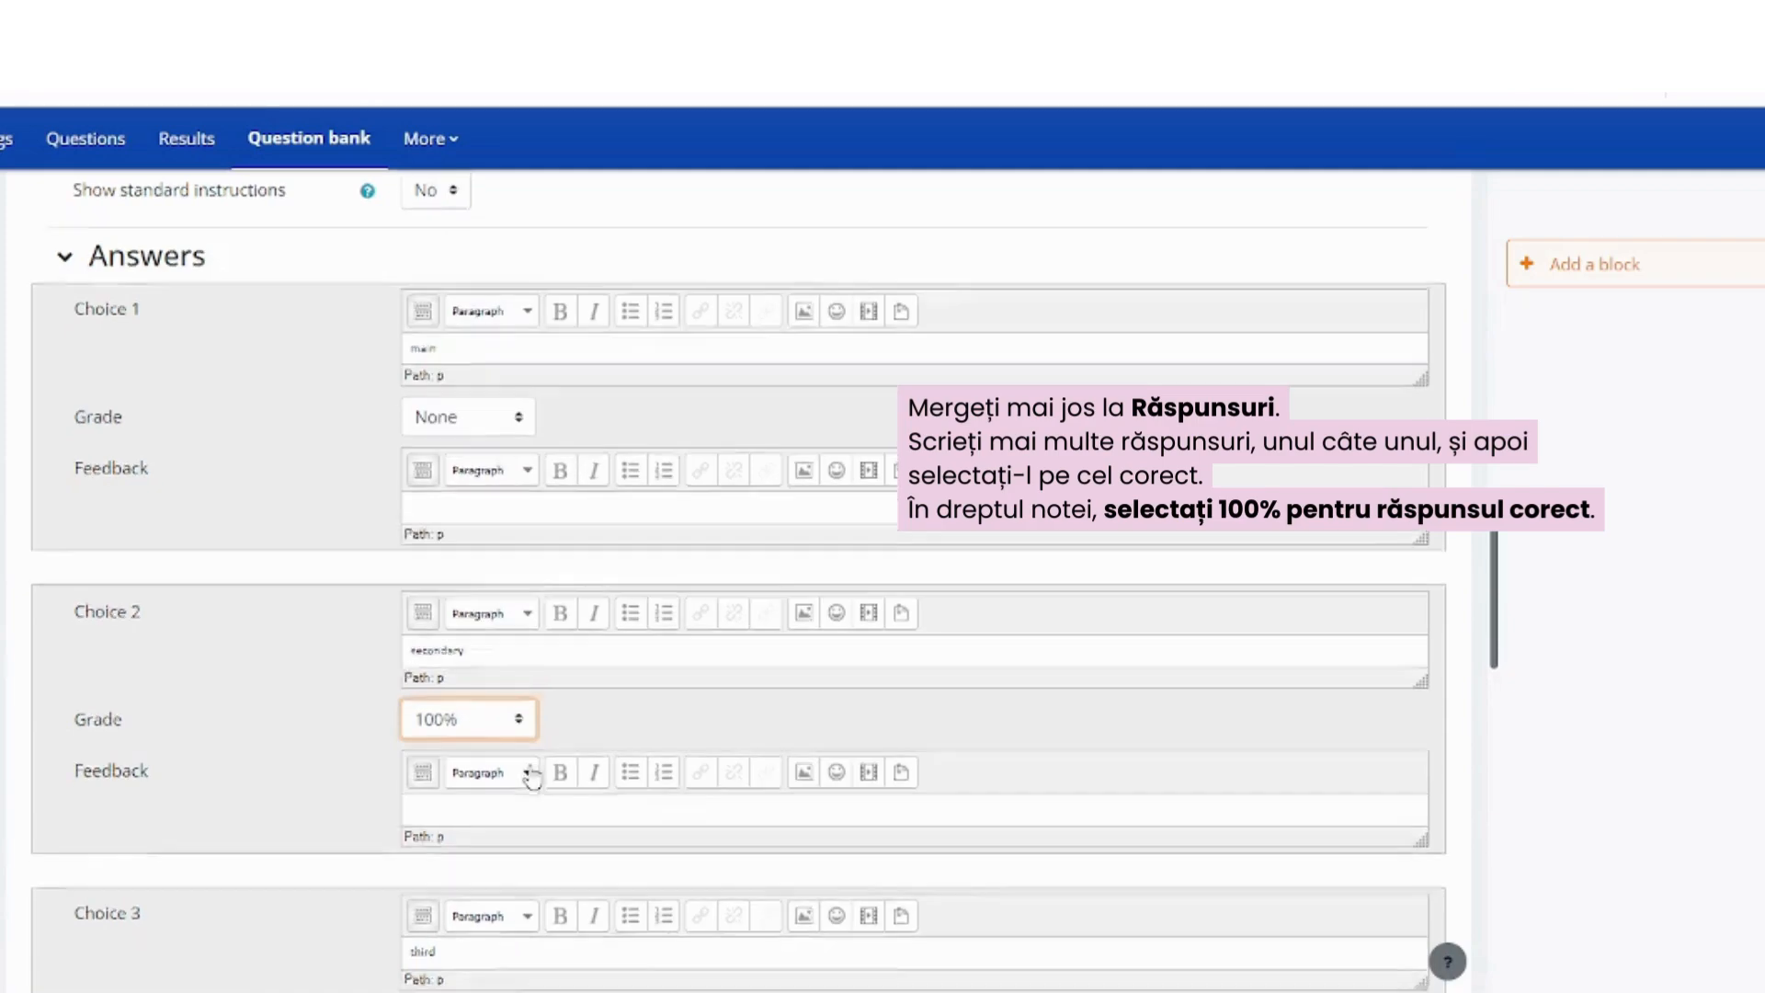
click(445, 873)
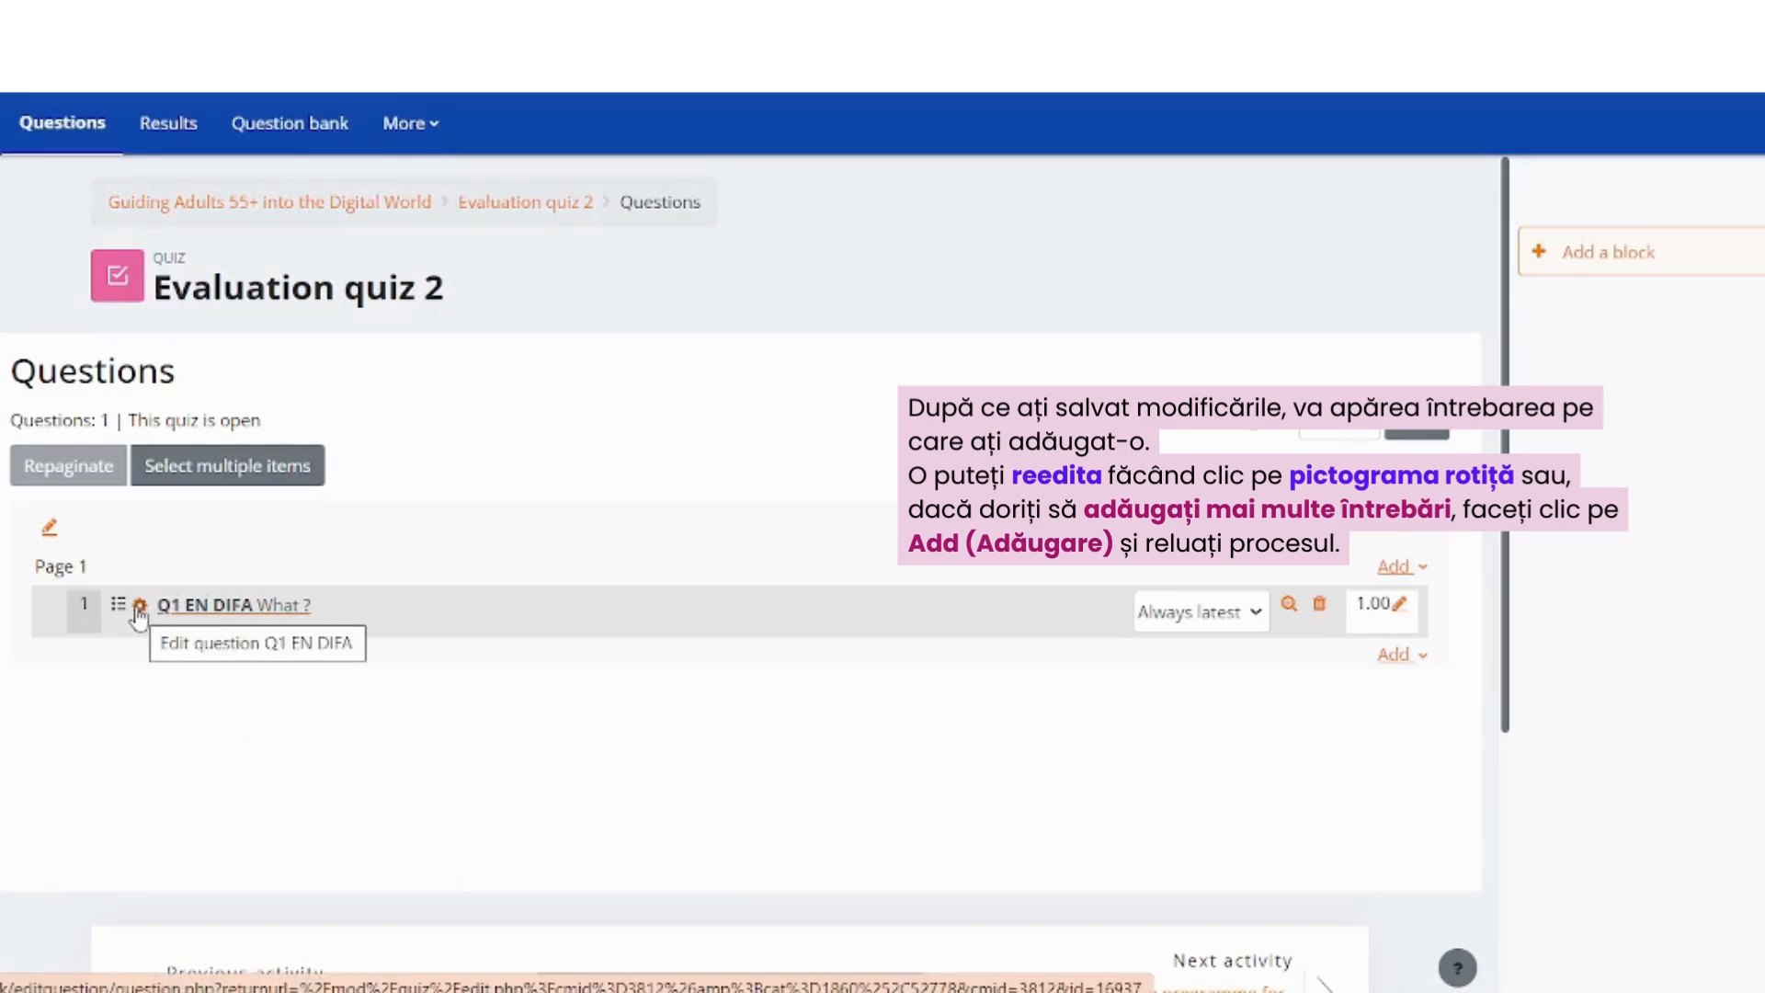
Step: Add another new question of type Multiple choice to Evaluation quiz 2 and start on its question name
click(1398, 654)
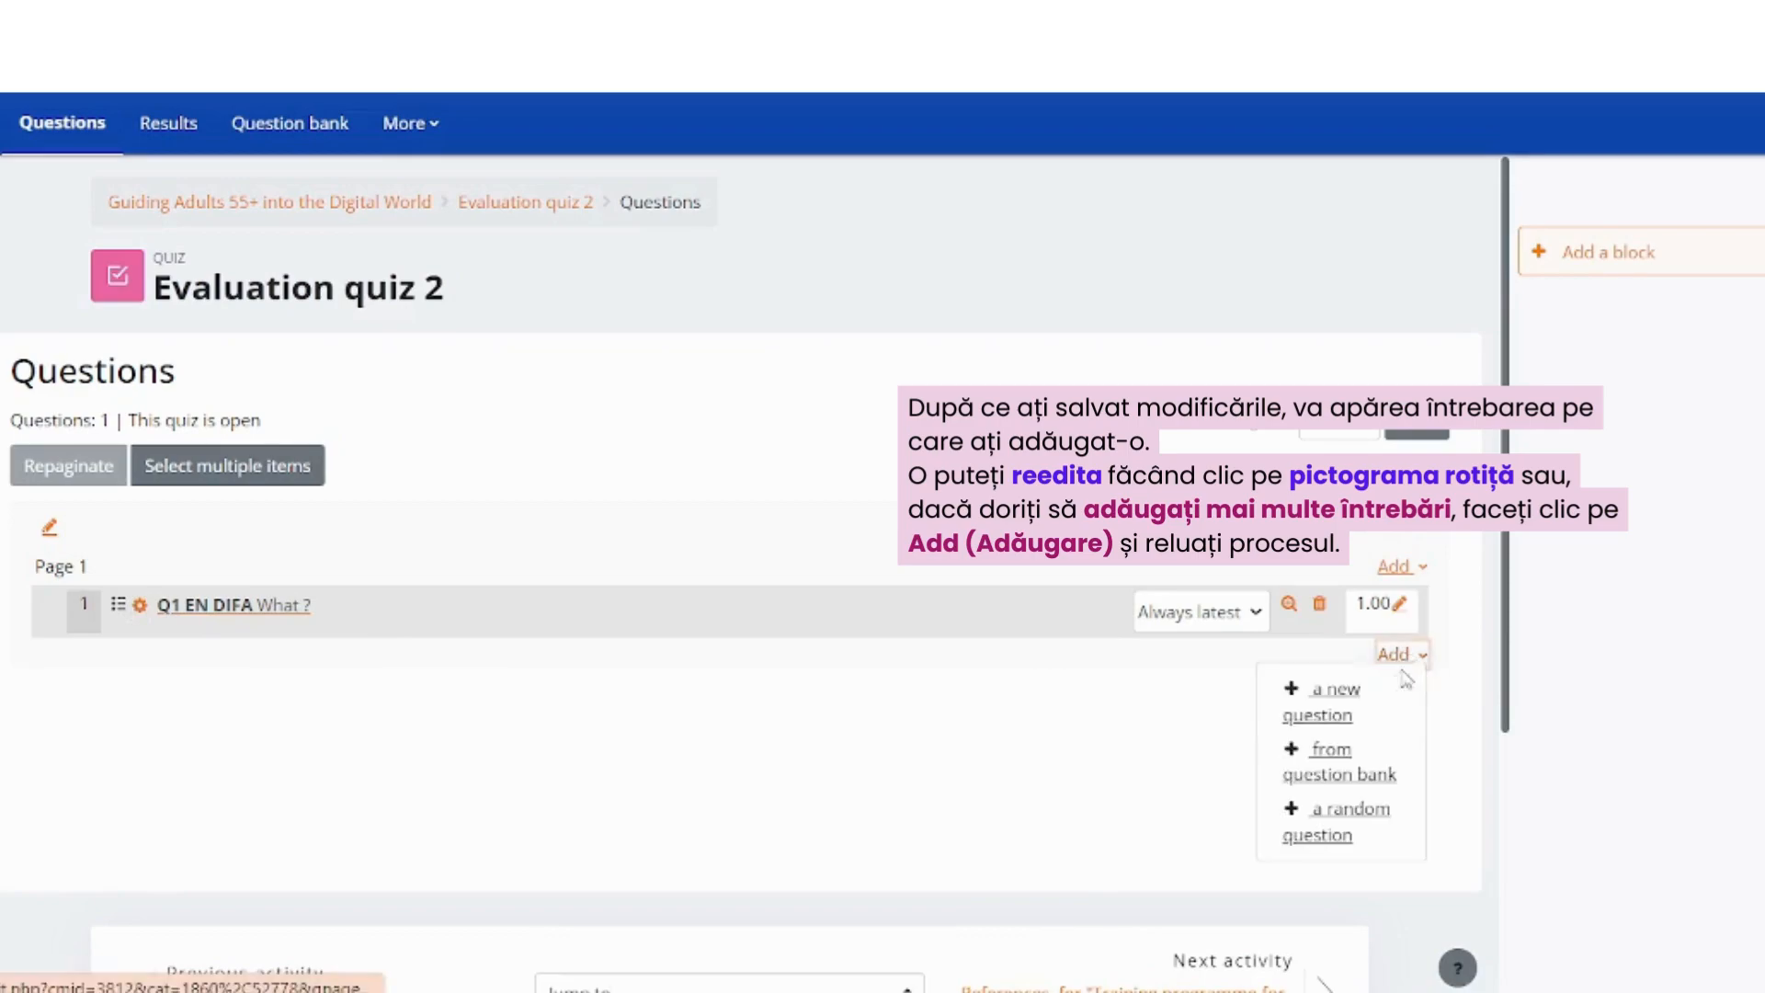
click(1368, 710)
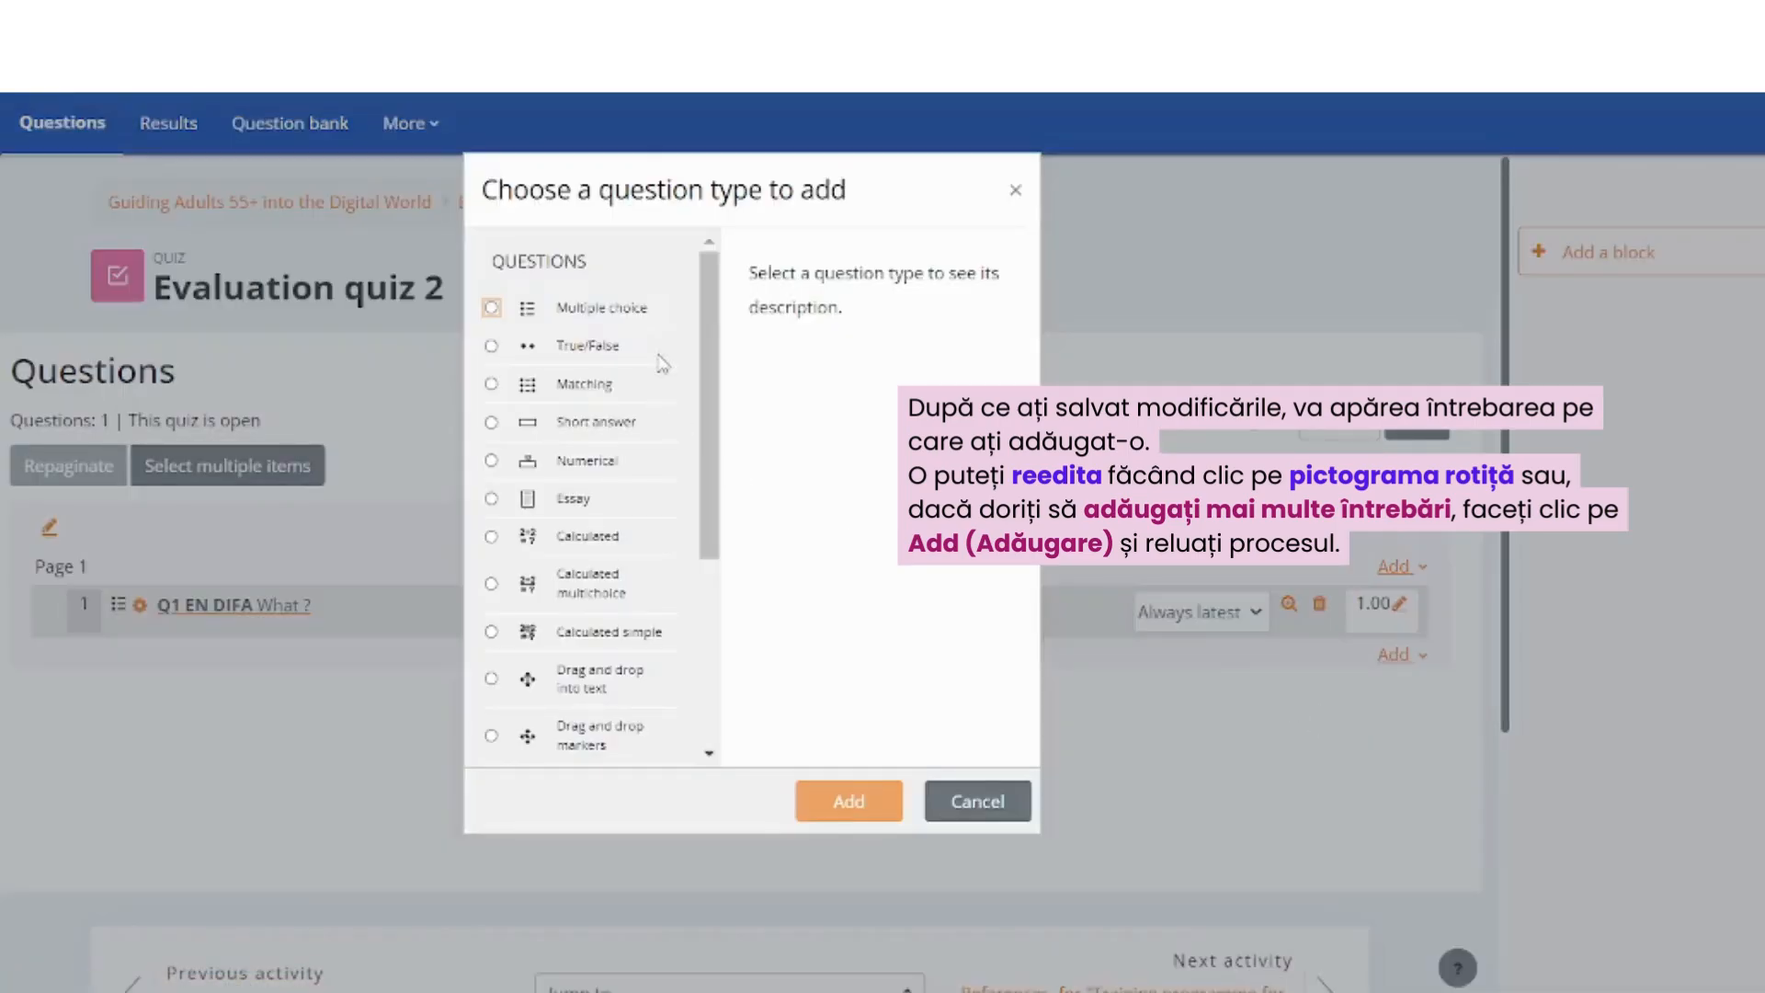
click(630, 328)
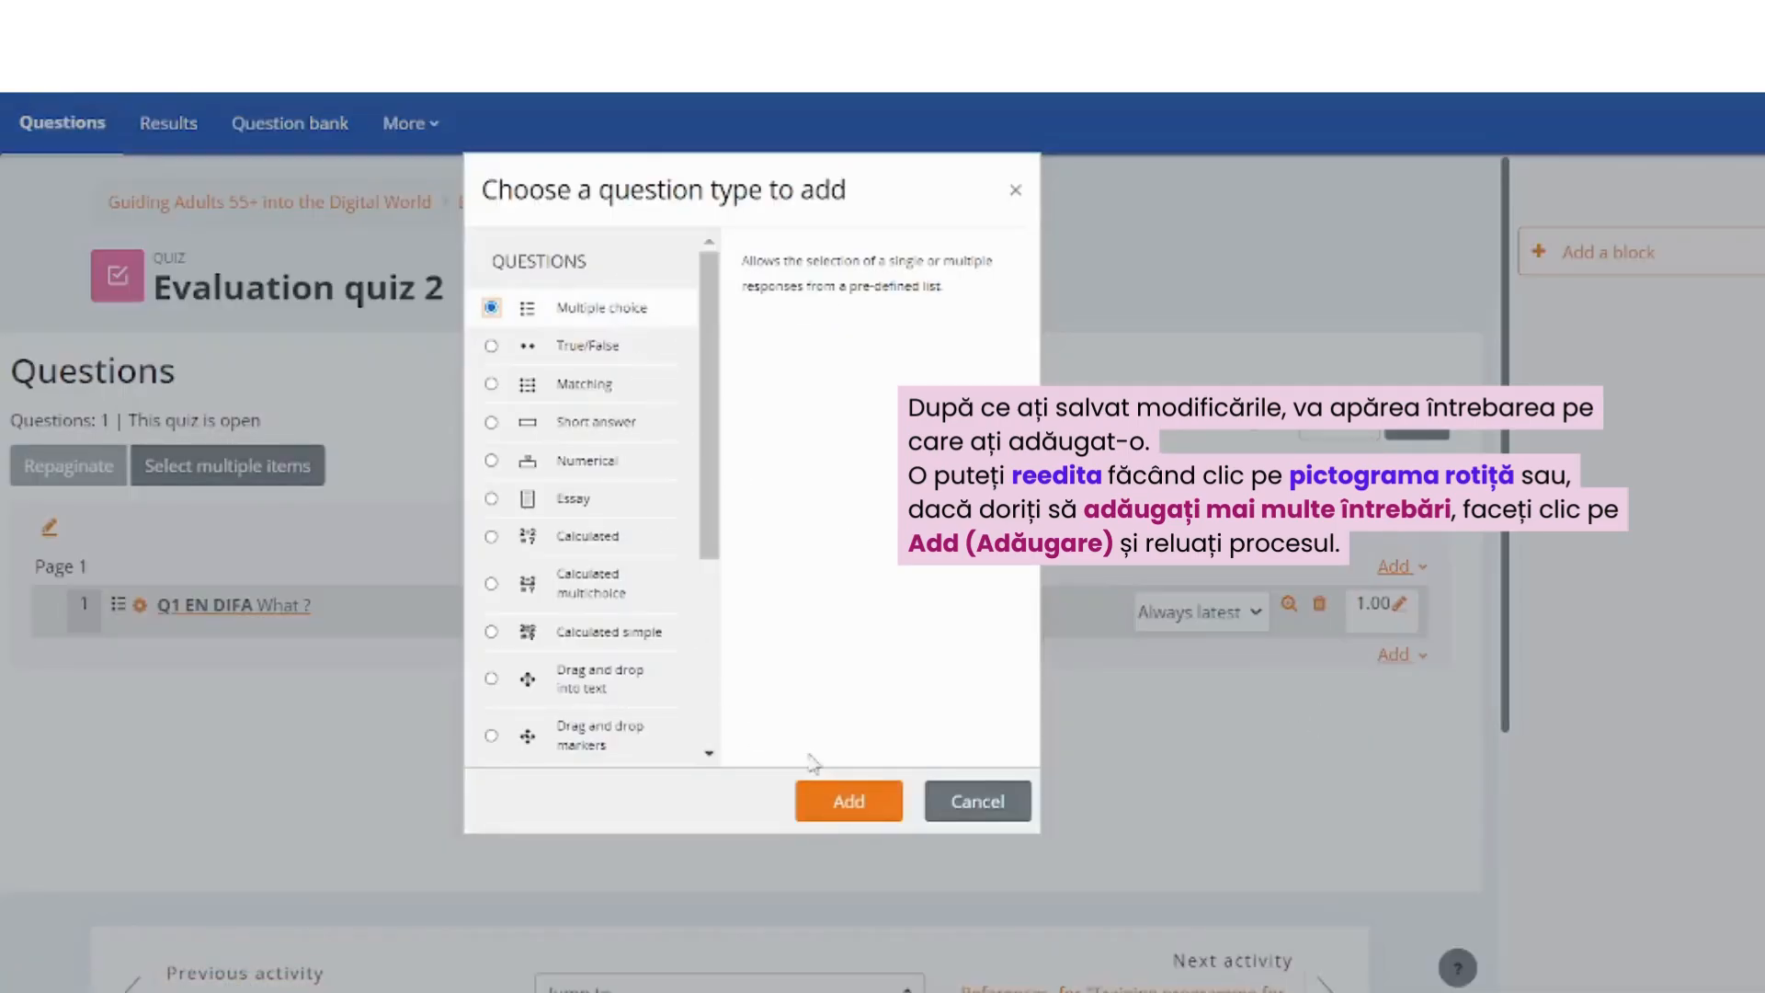
click(847, 803)
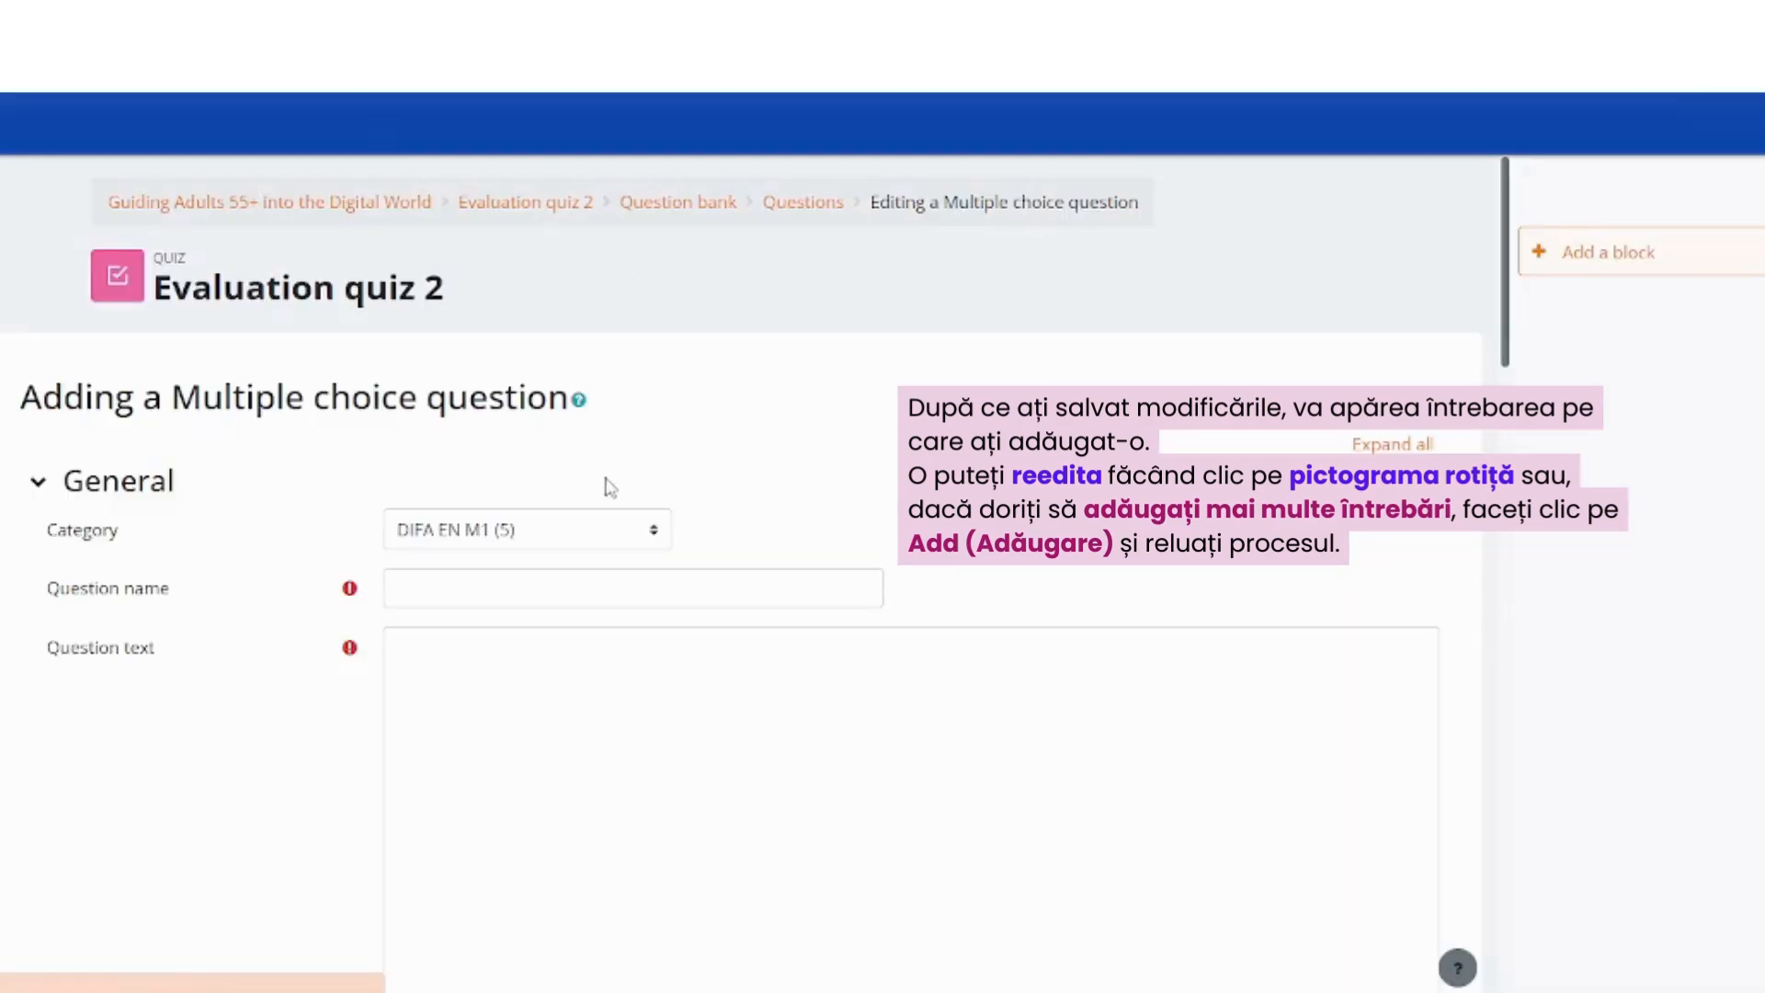
click(452, 579)
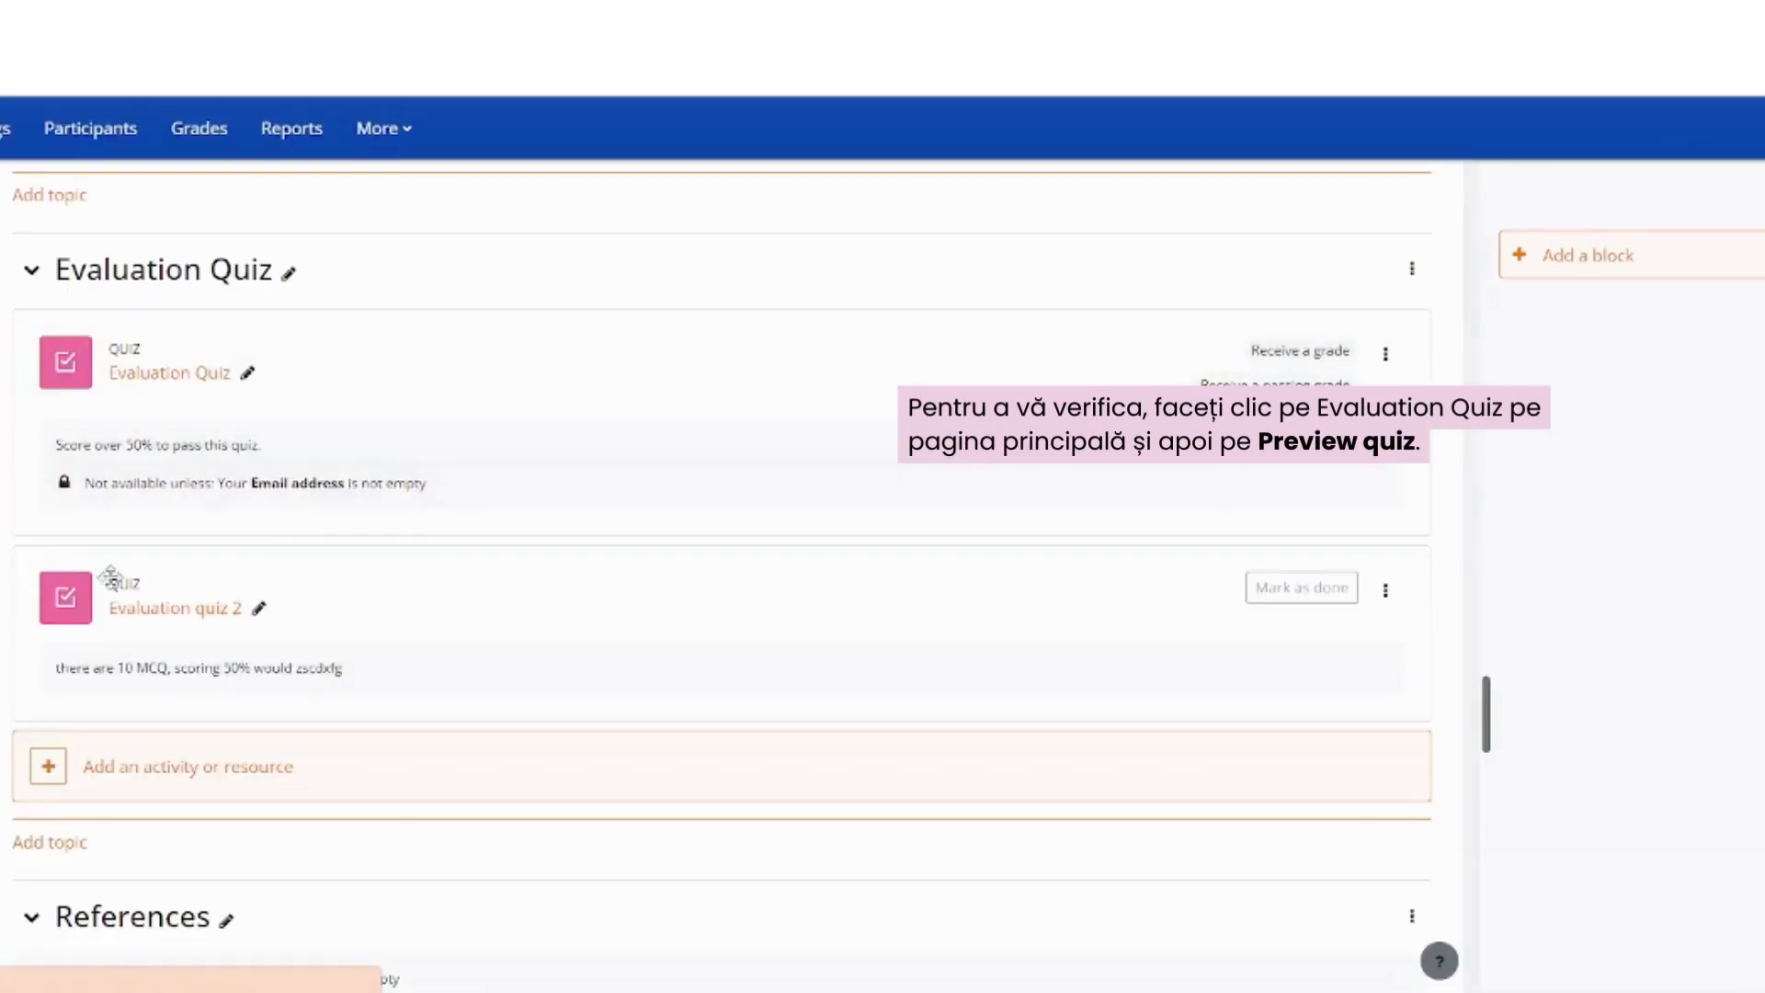
Step: Preview Evaluation quiz 2, answering "secondary" to question 1 and "day after" to question 2, and finish the attempt
click(168, 614)
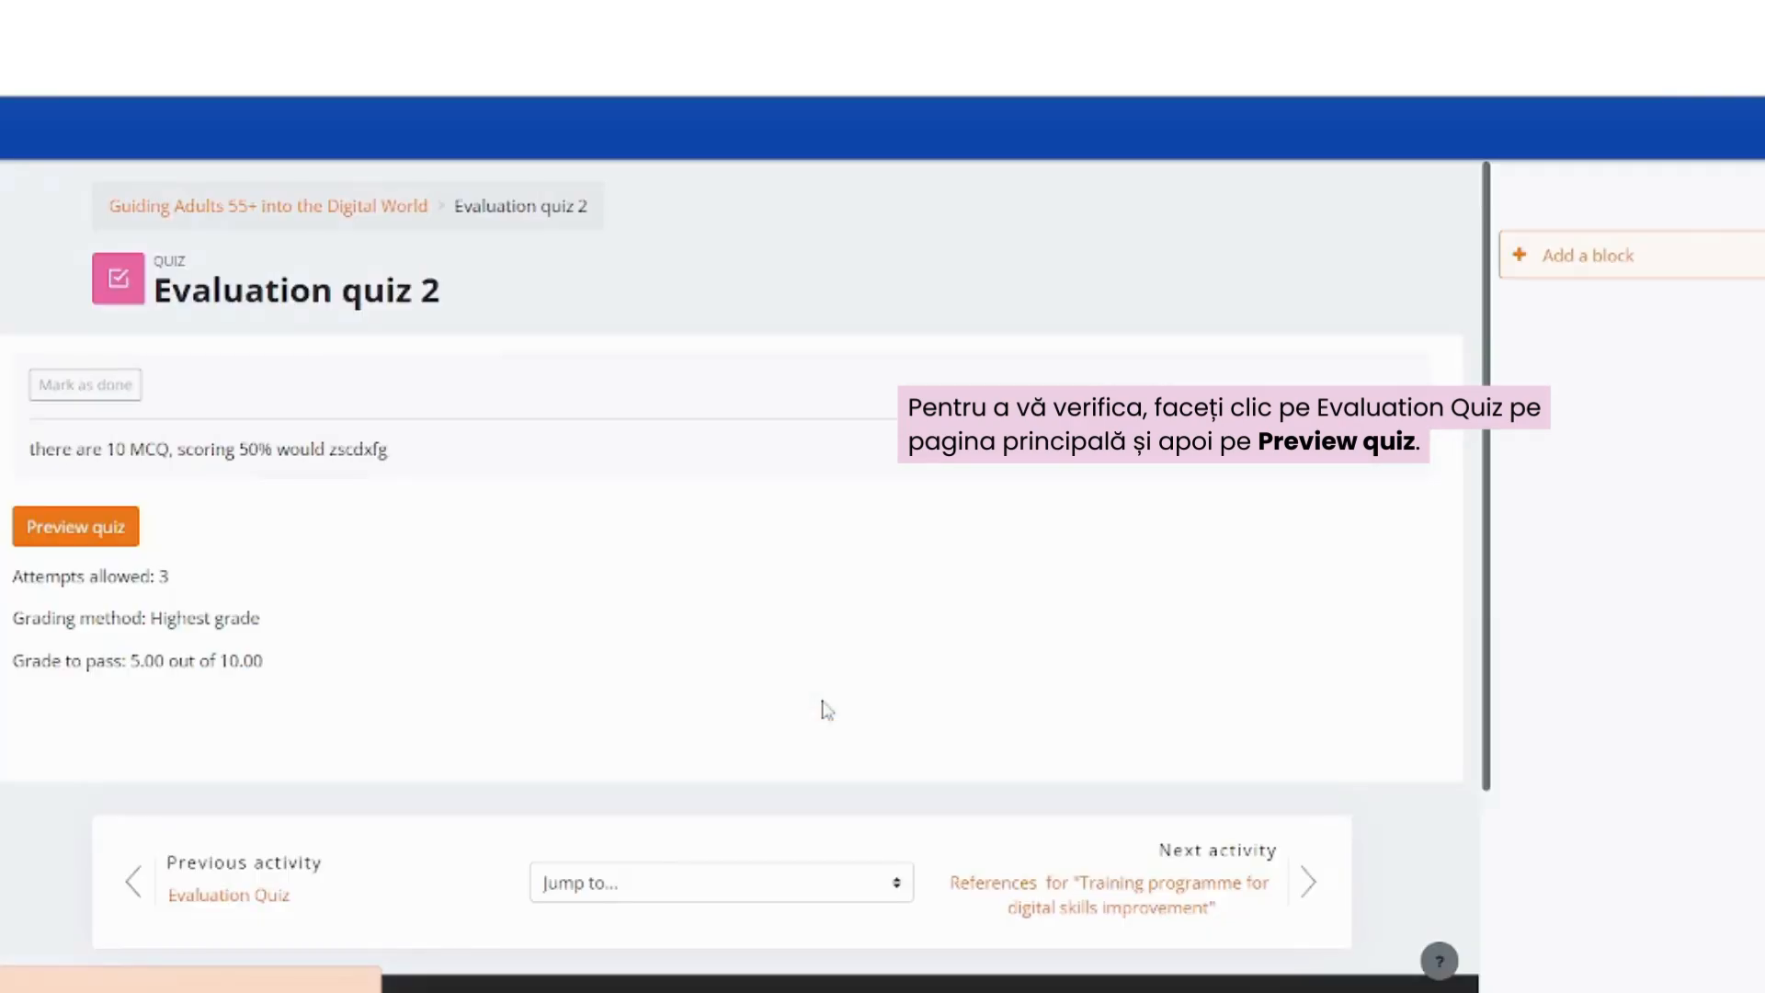
click(102, 533)
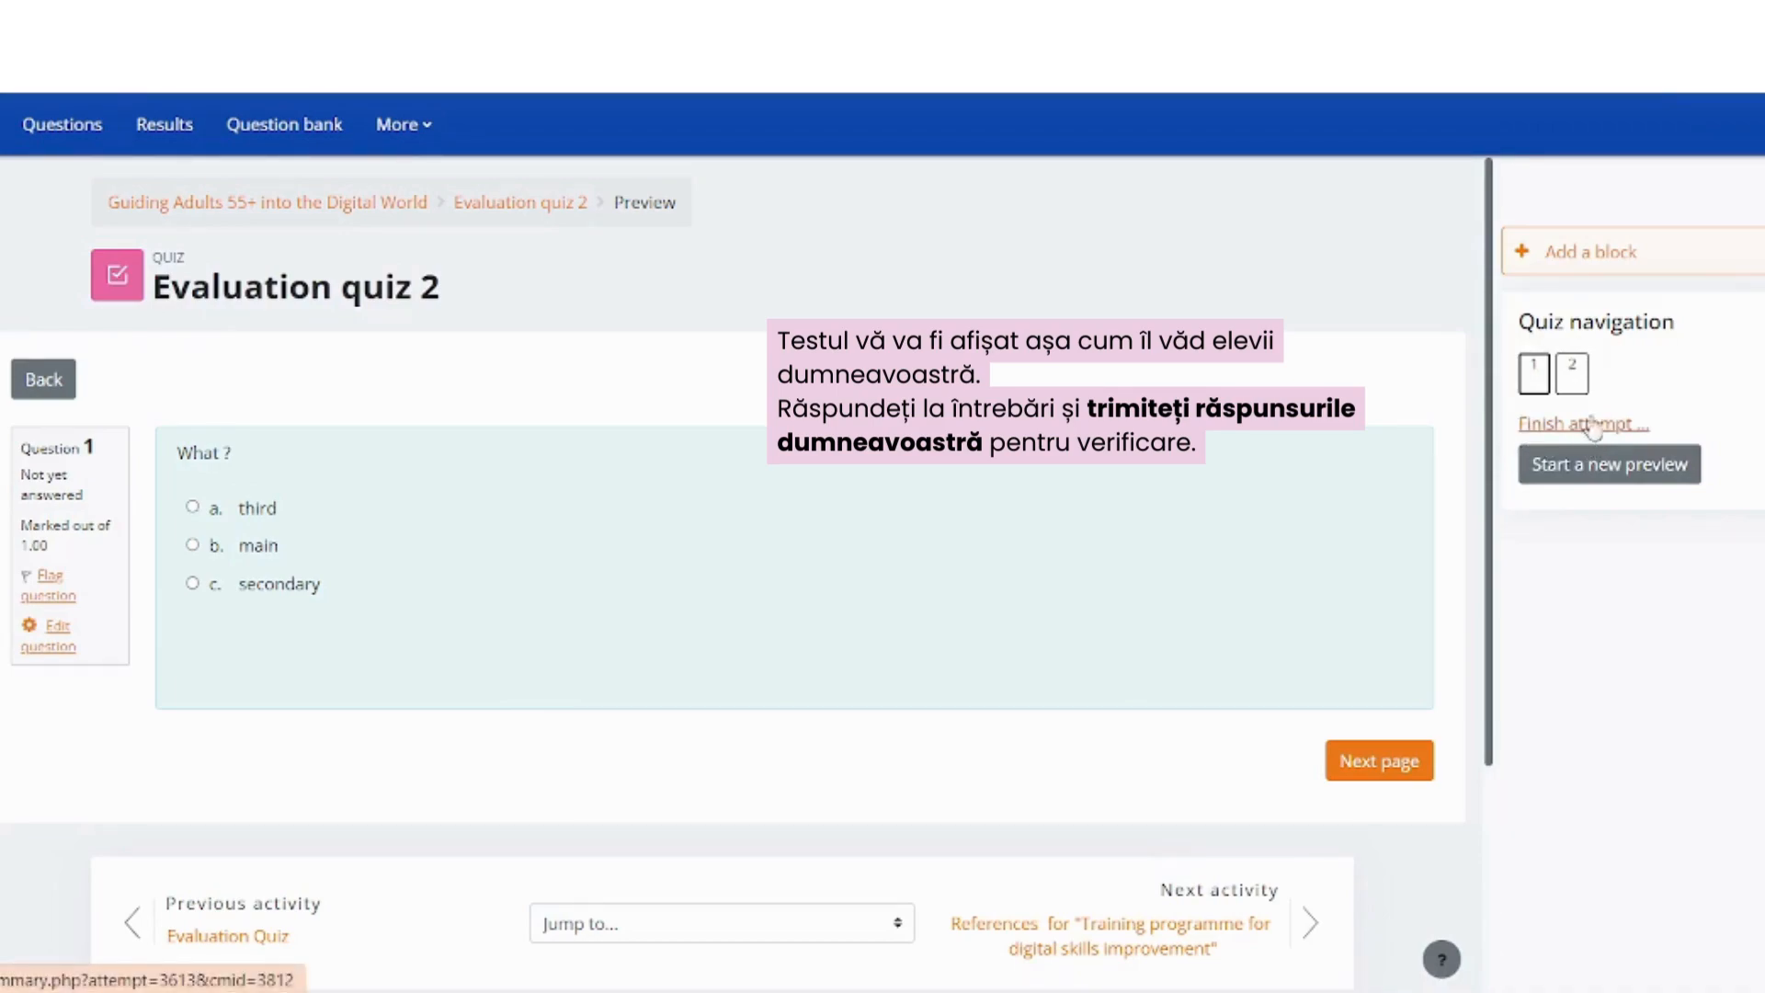
click(194, 584)
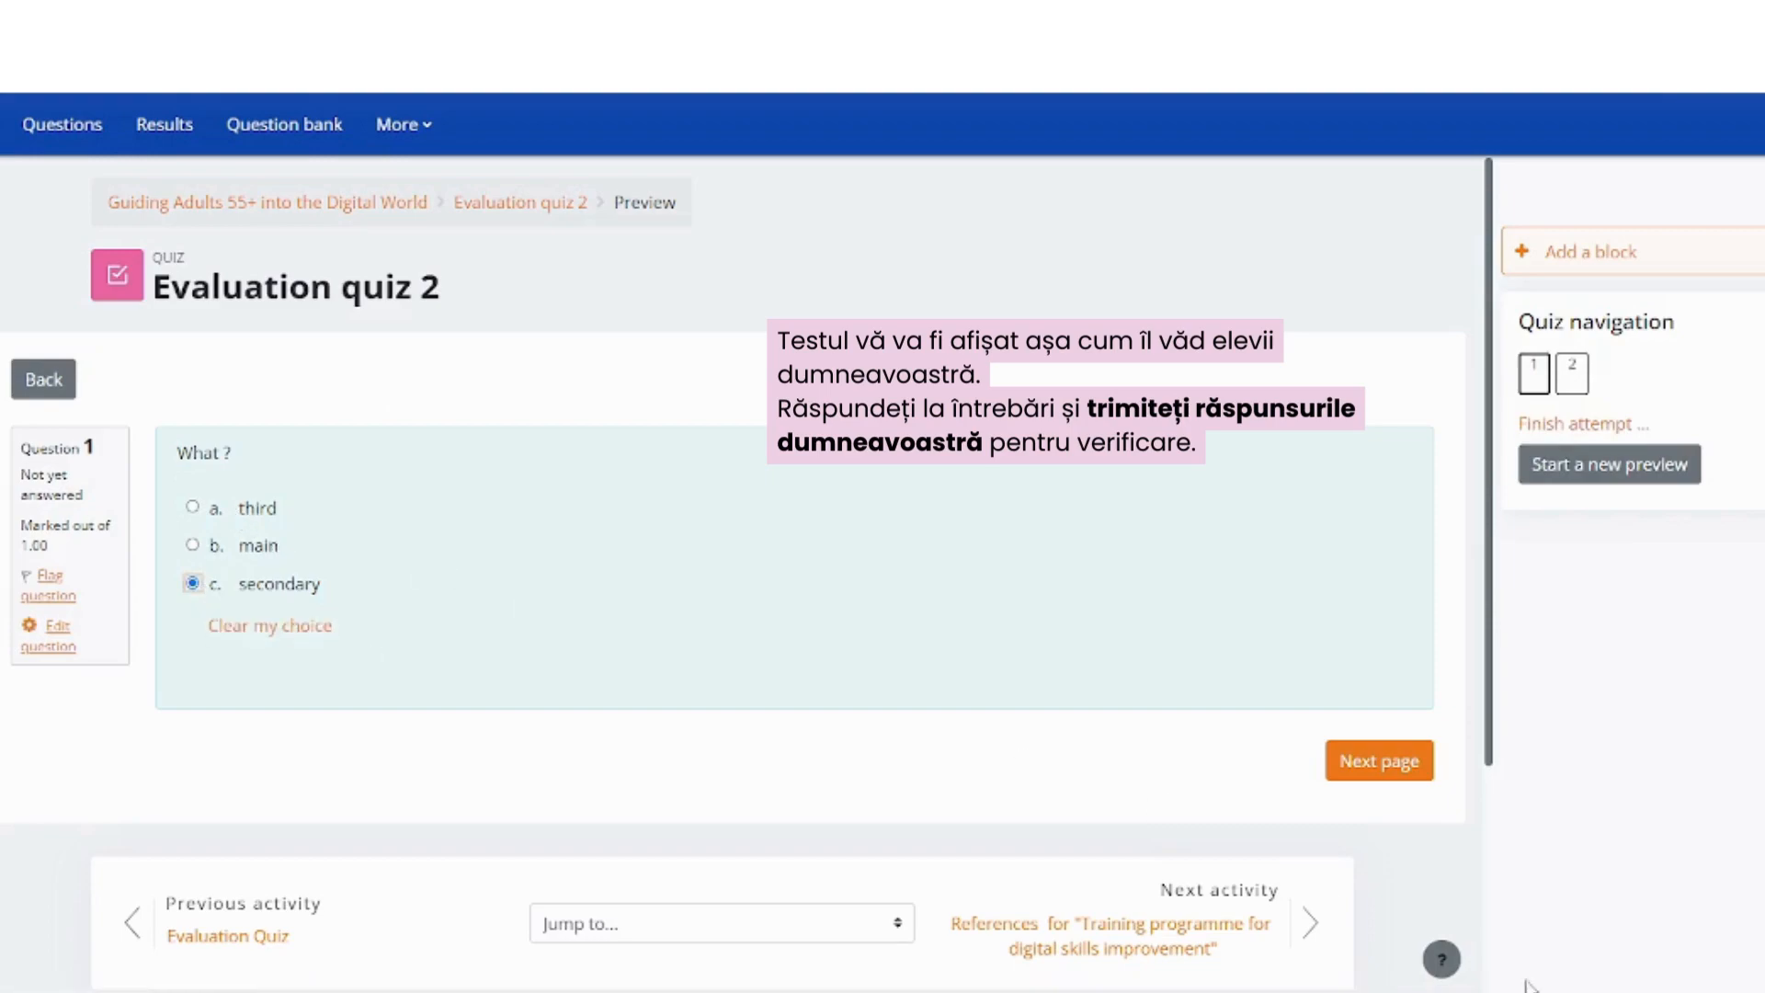
click(1415, 764)
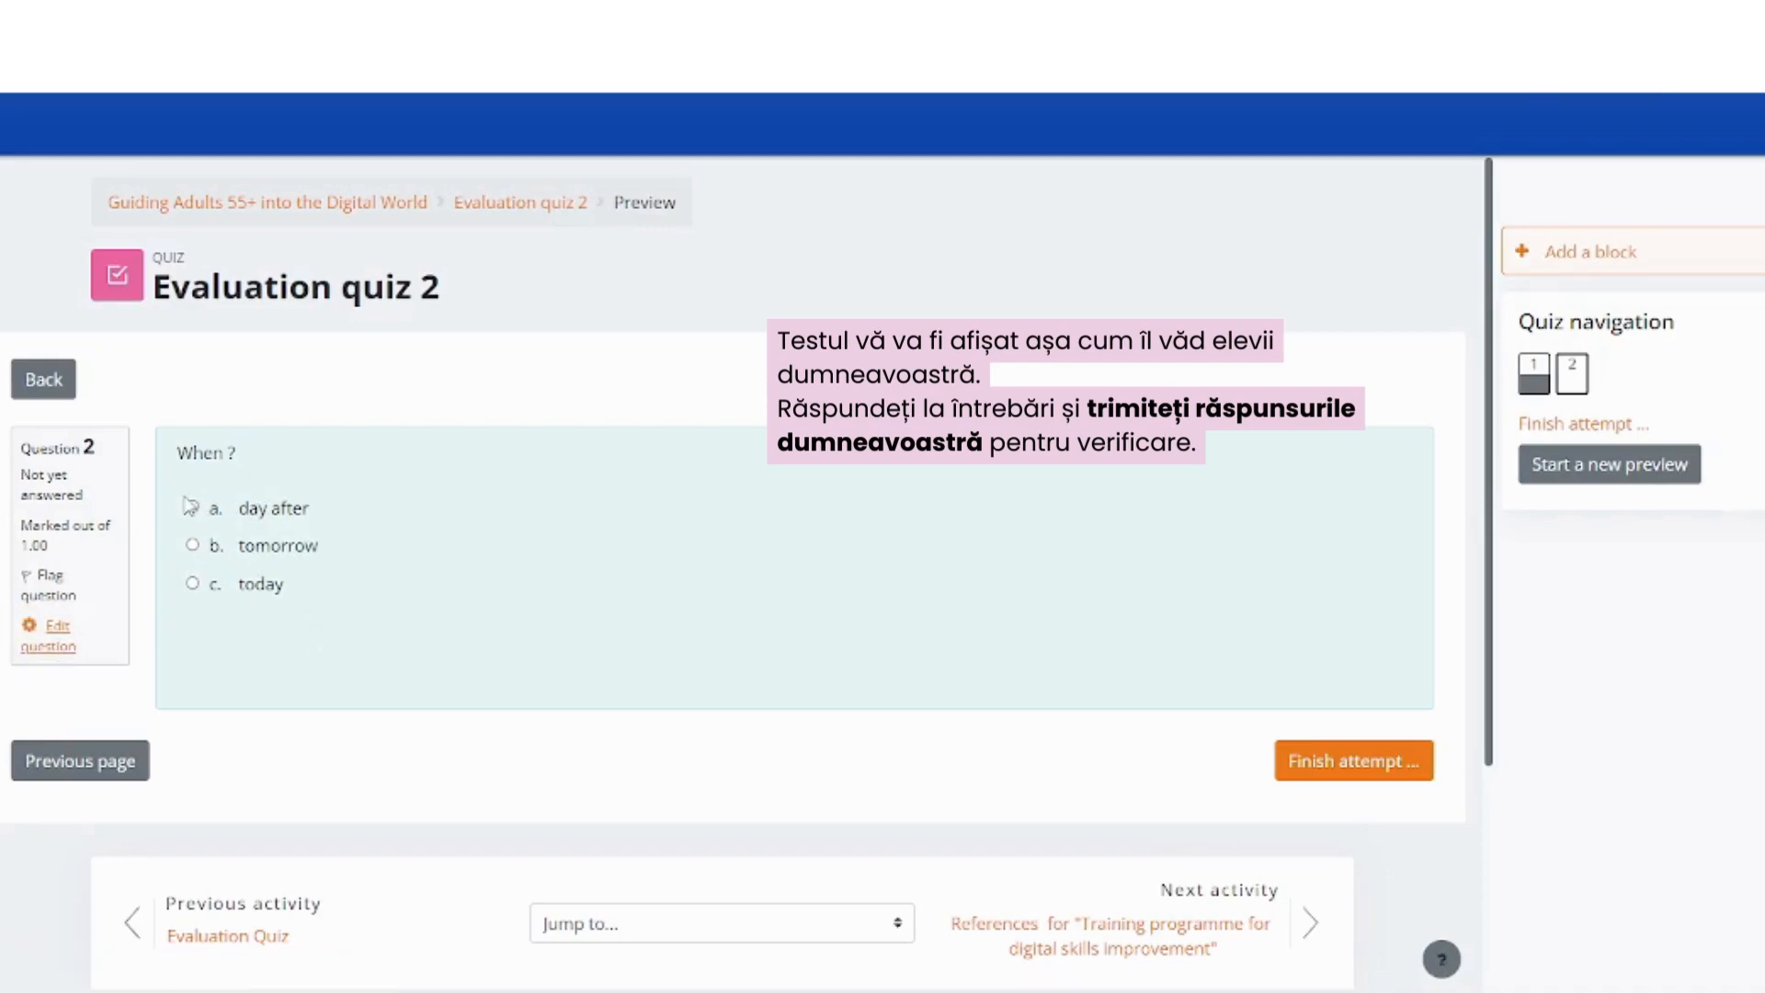
click(193, 507)
click(1402, 770)
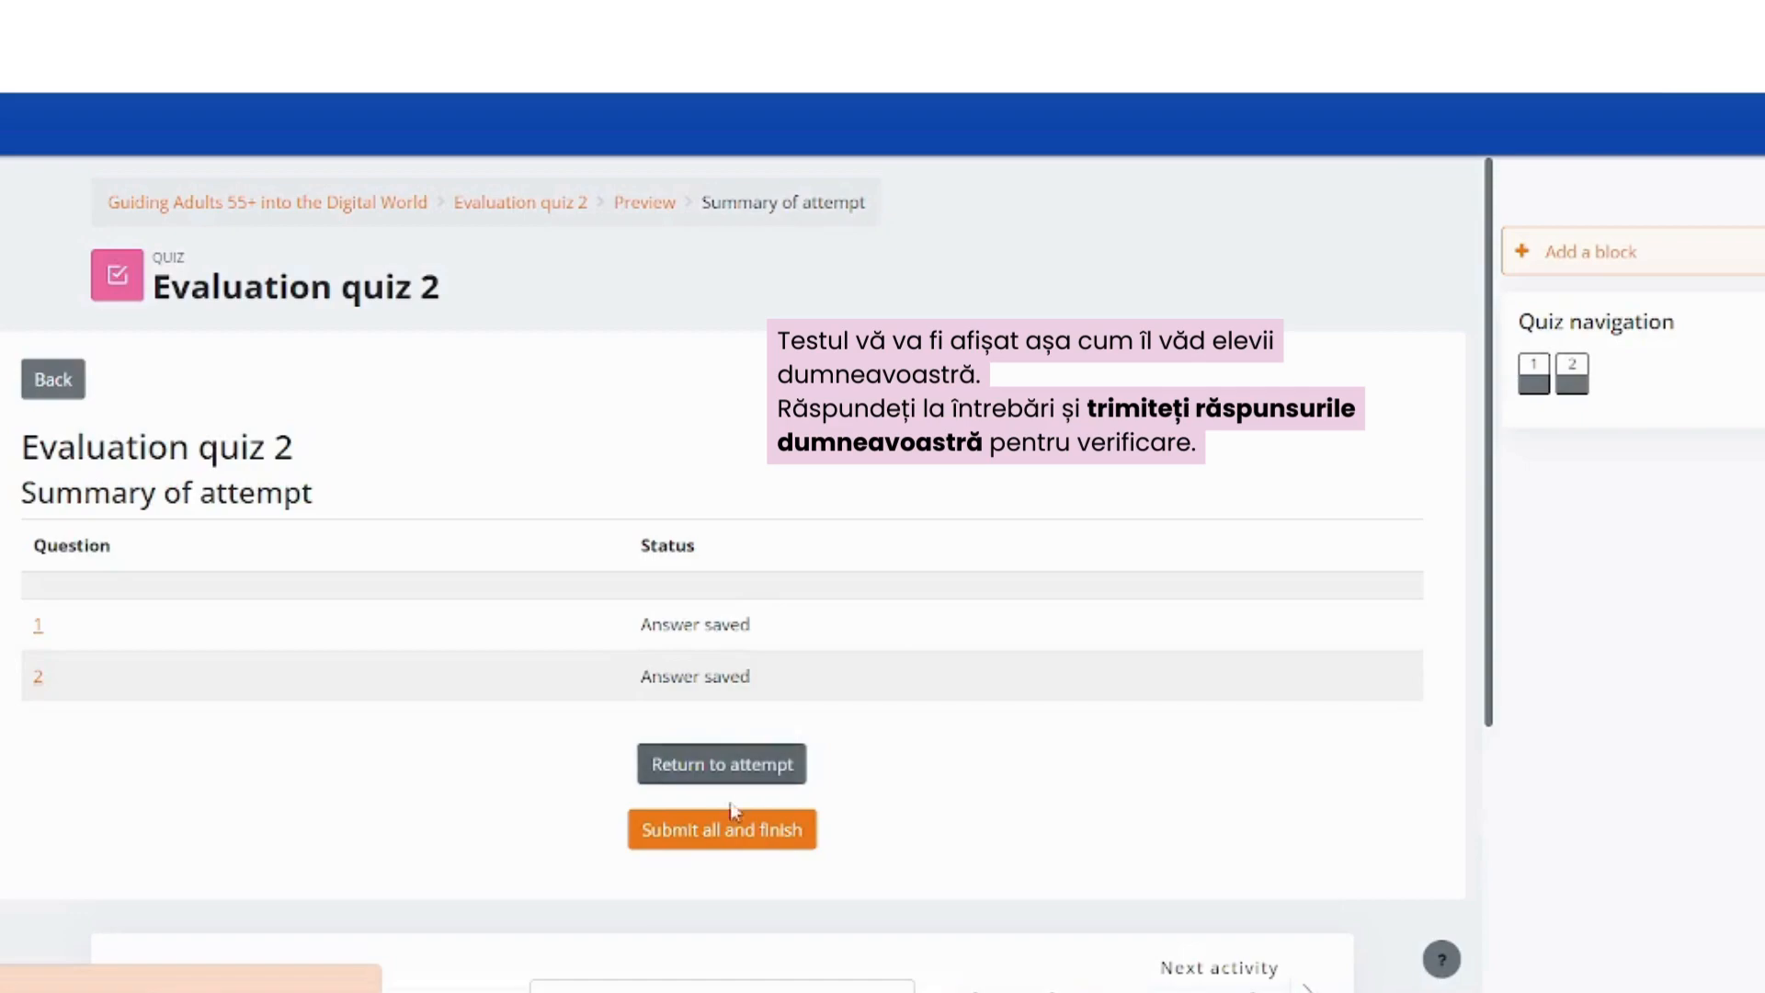
Step: Submit all answers of the preview attempt and review the marked results for both questions
click(724, 853)
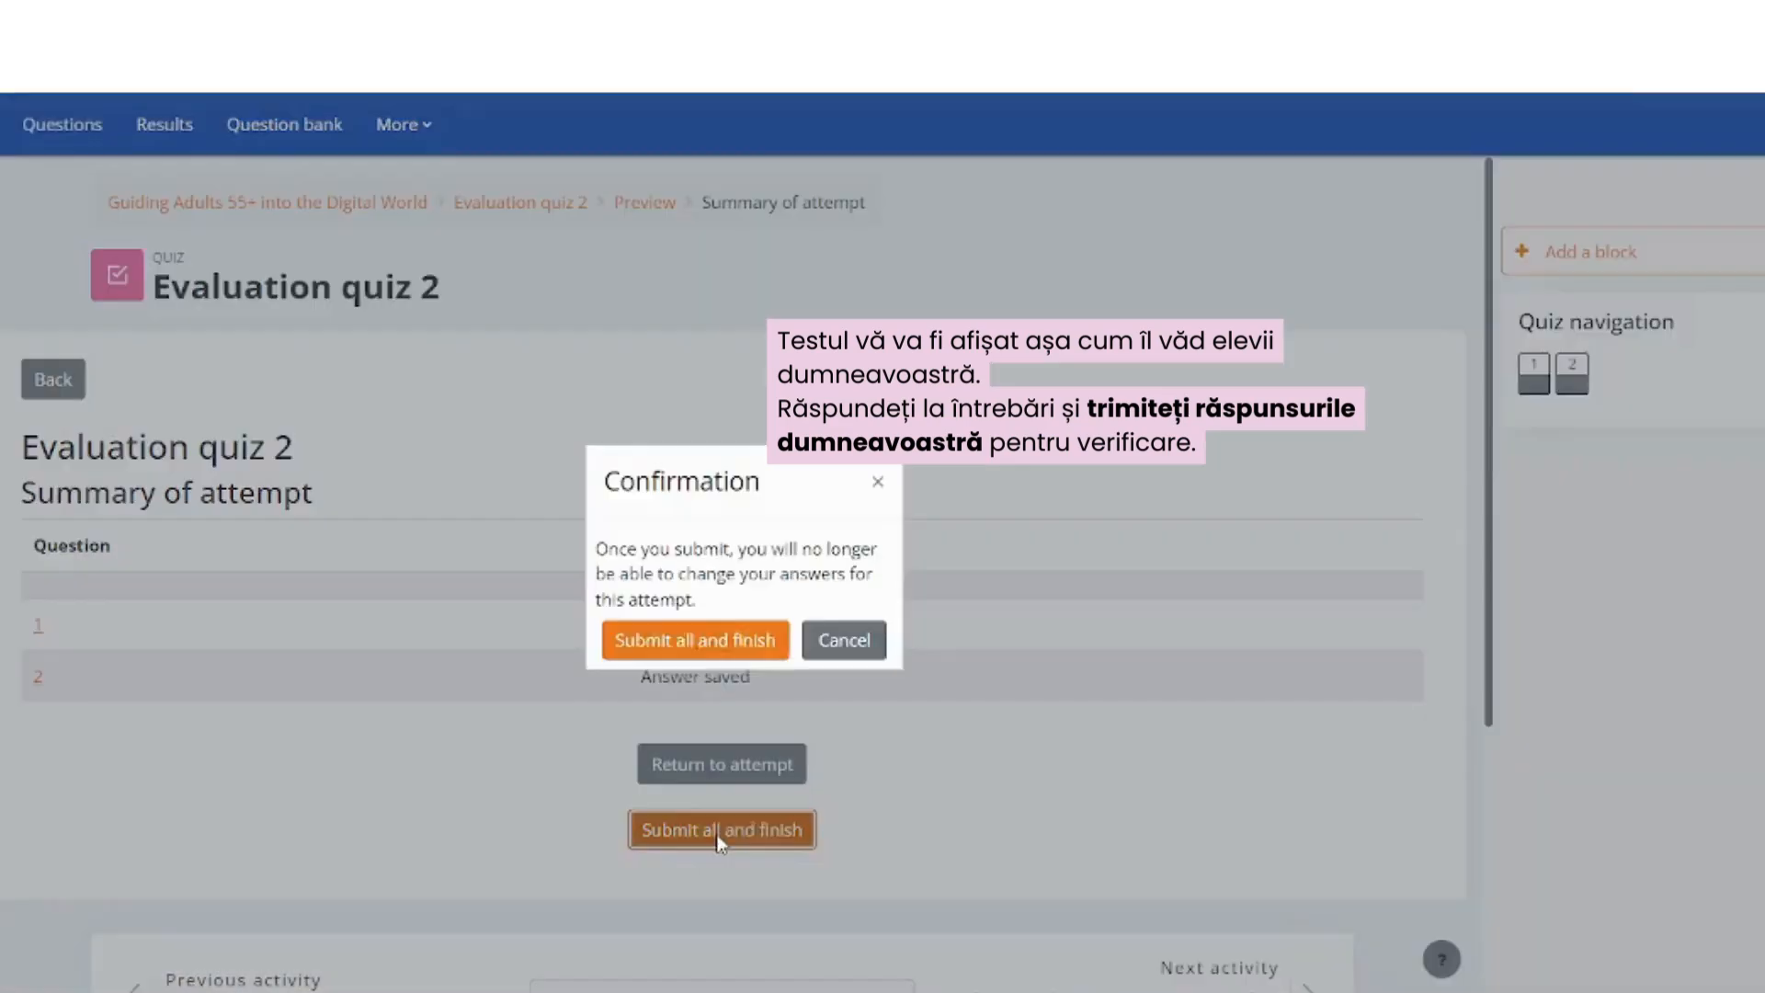
click(688, 655)
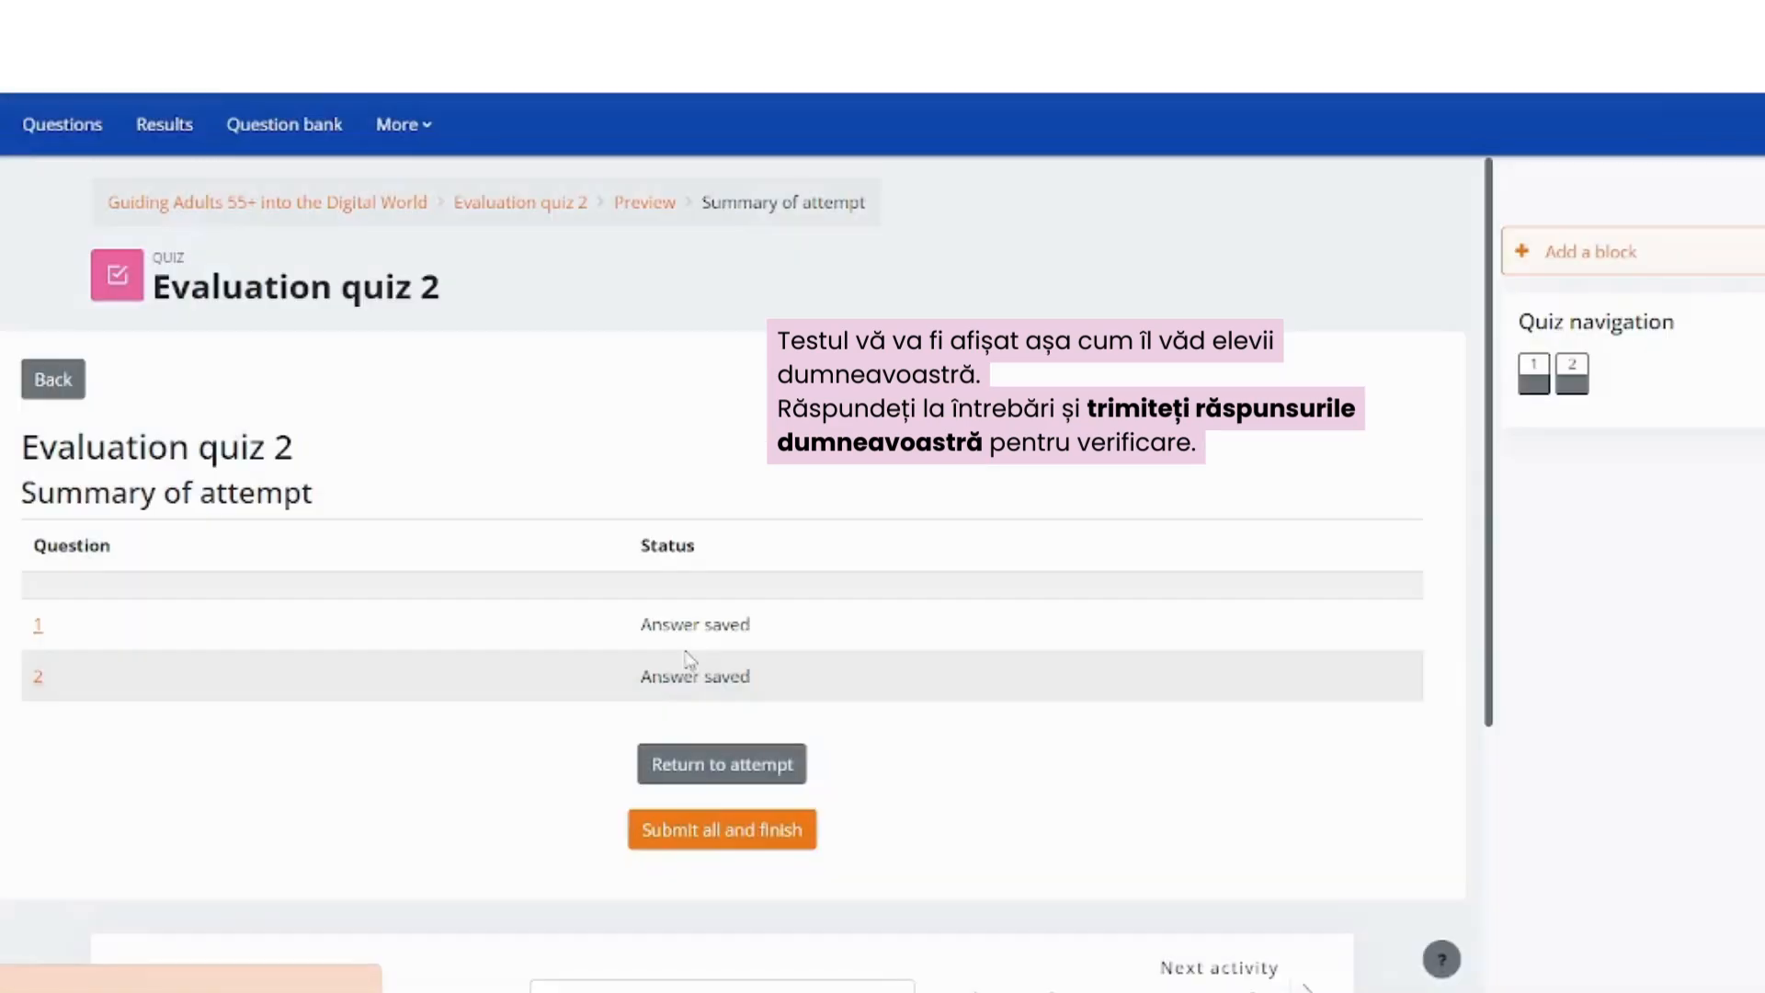
scroll(980, 868, down, 2)
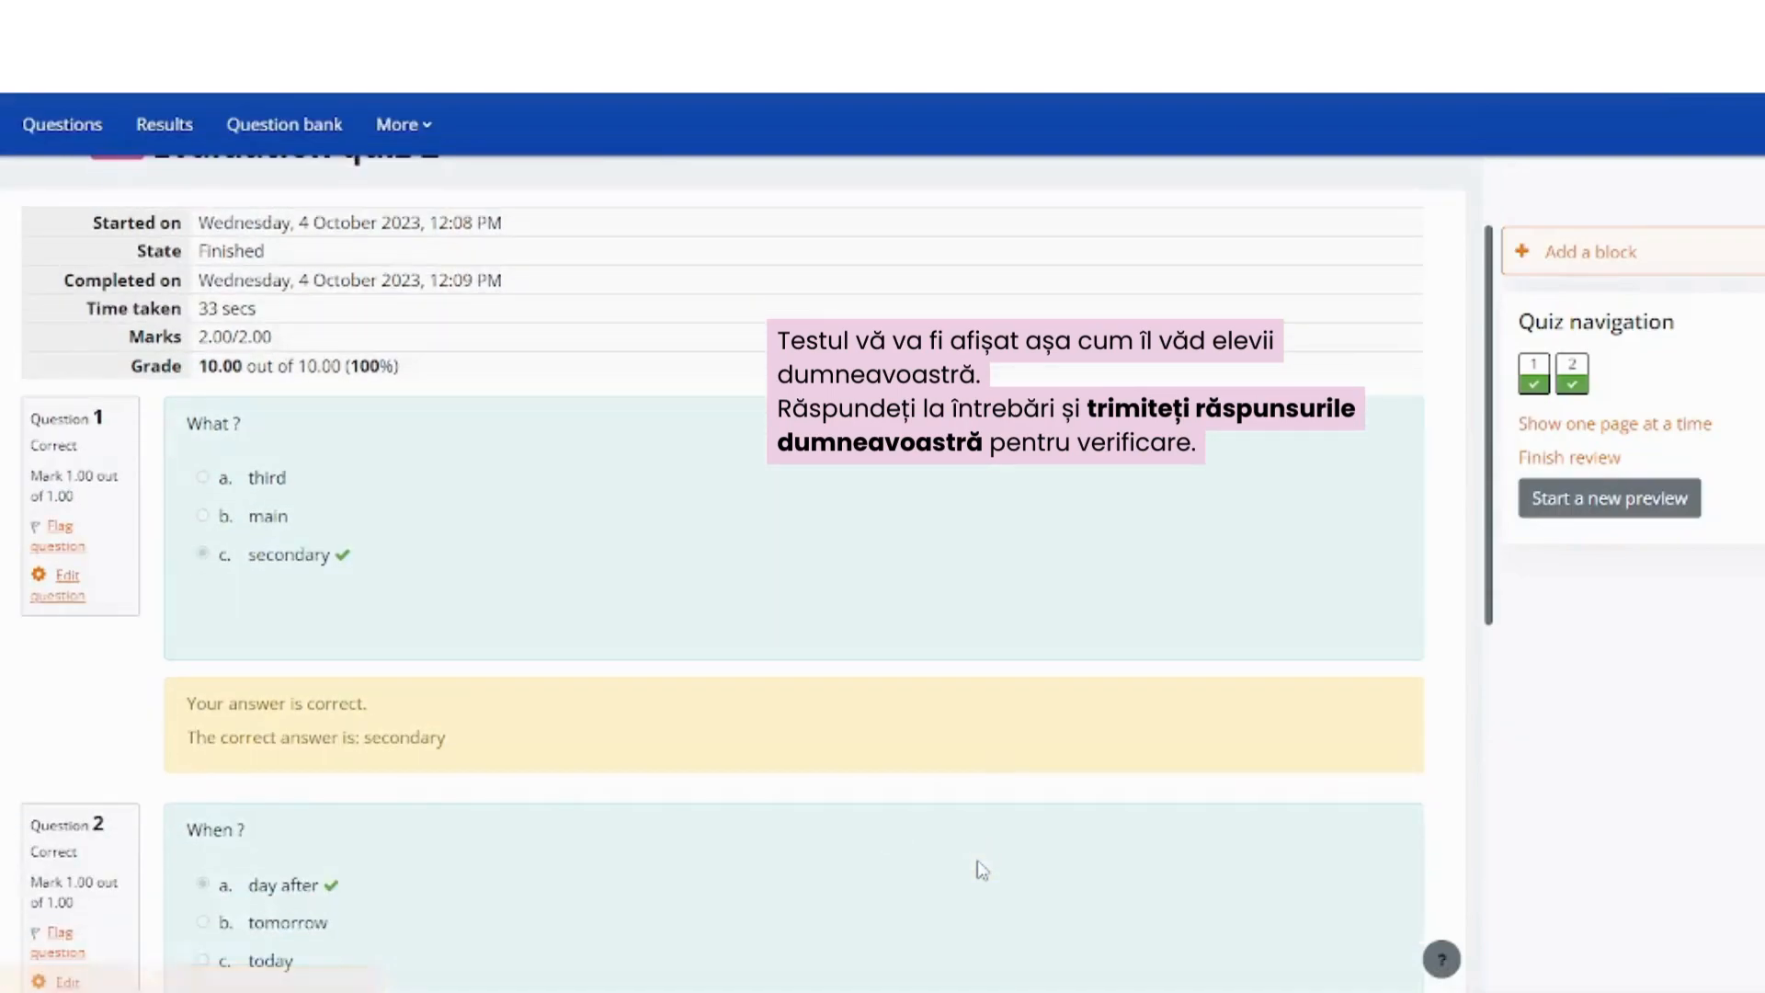
scroll(337, 761, down, 5)
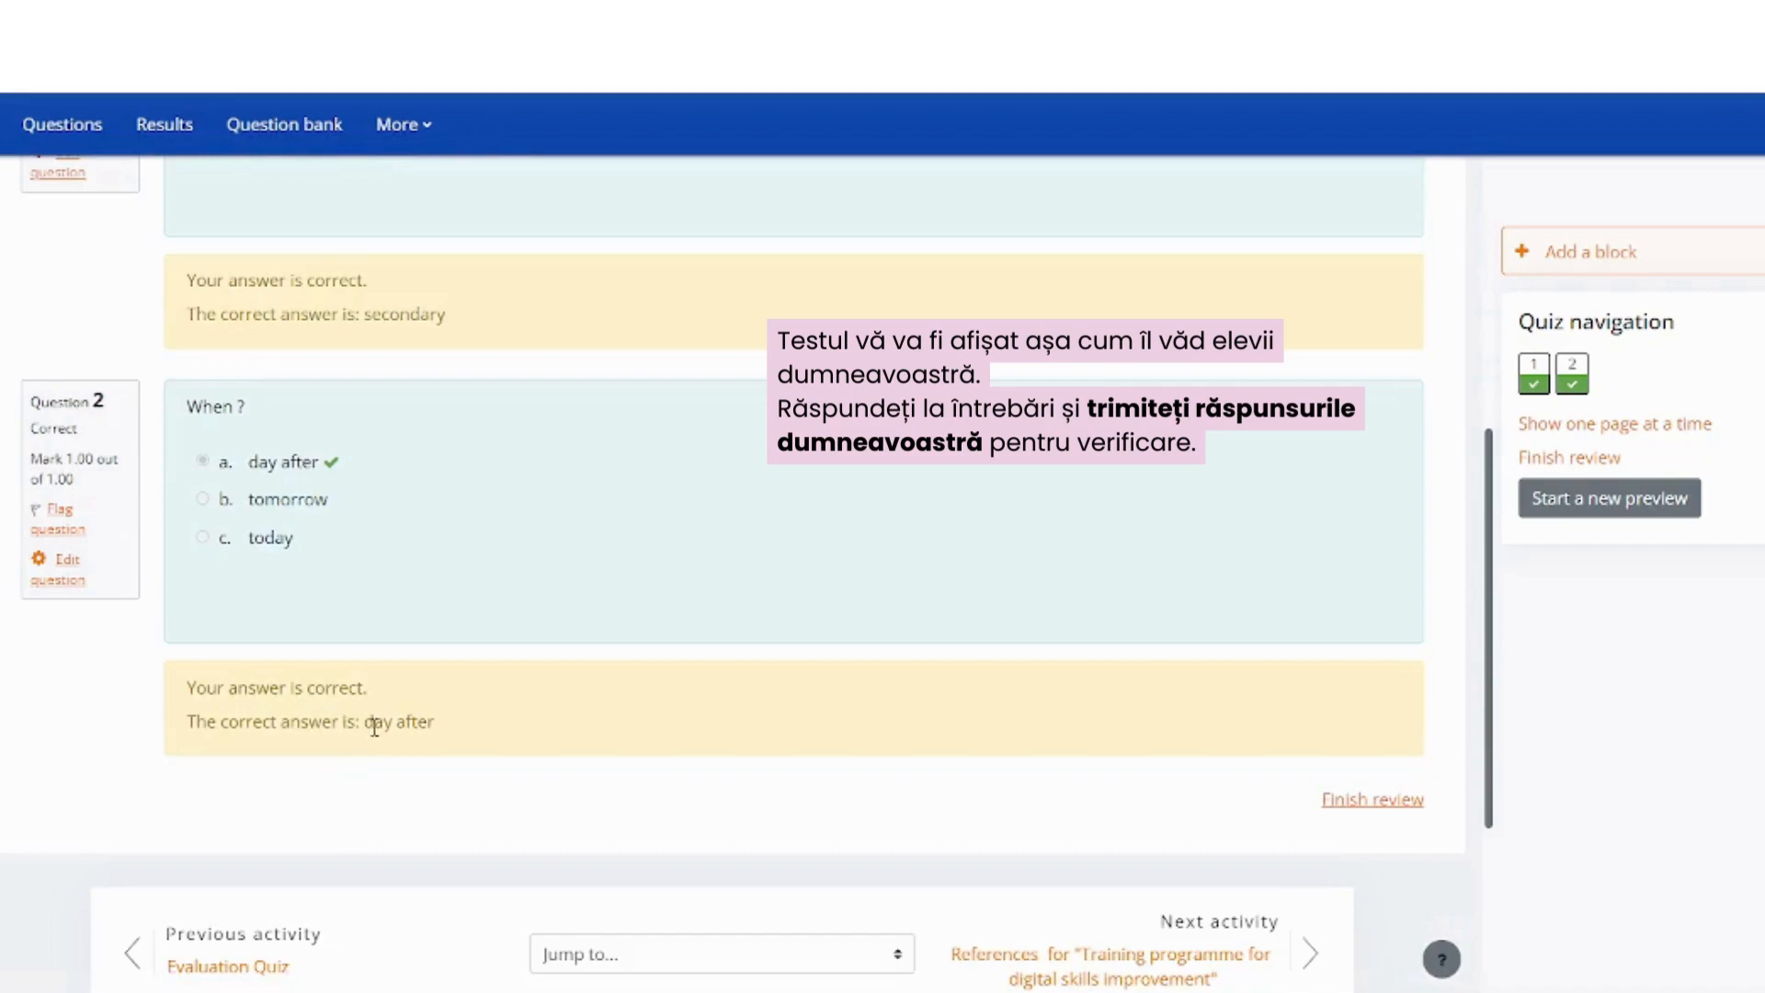
scroll(374, 725, down, 2)
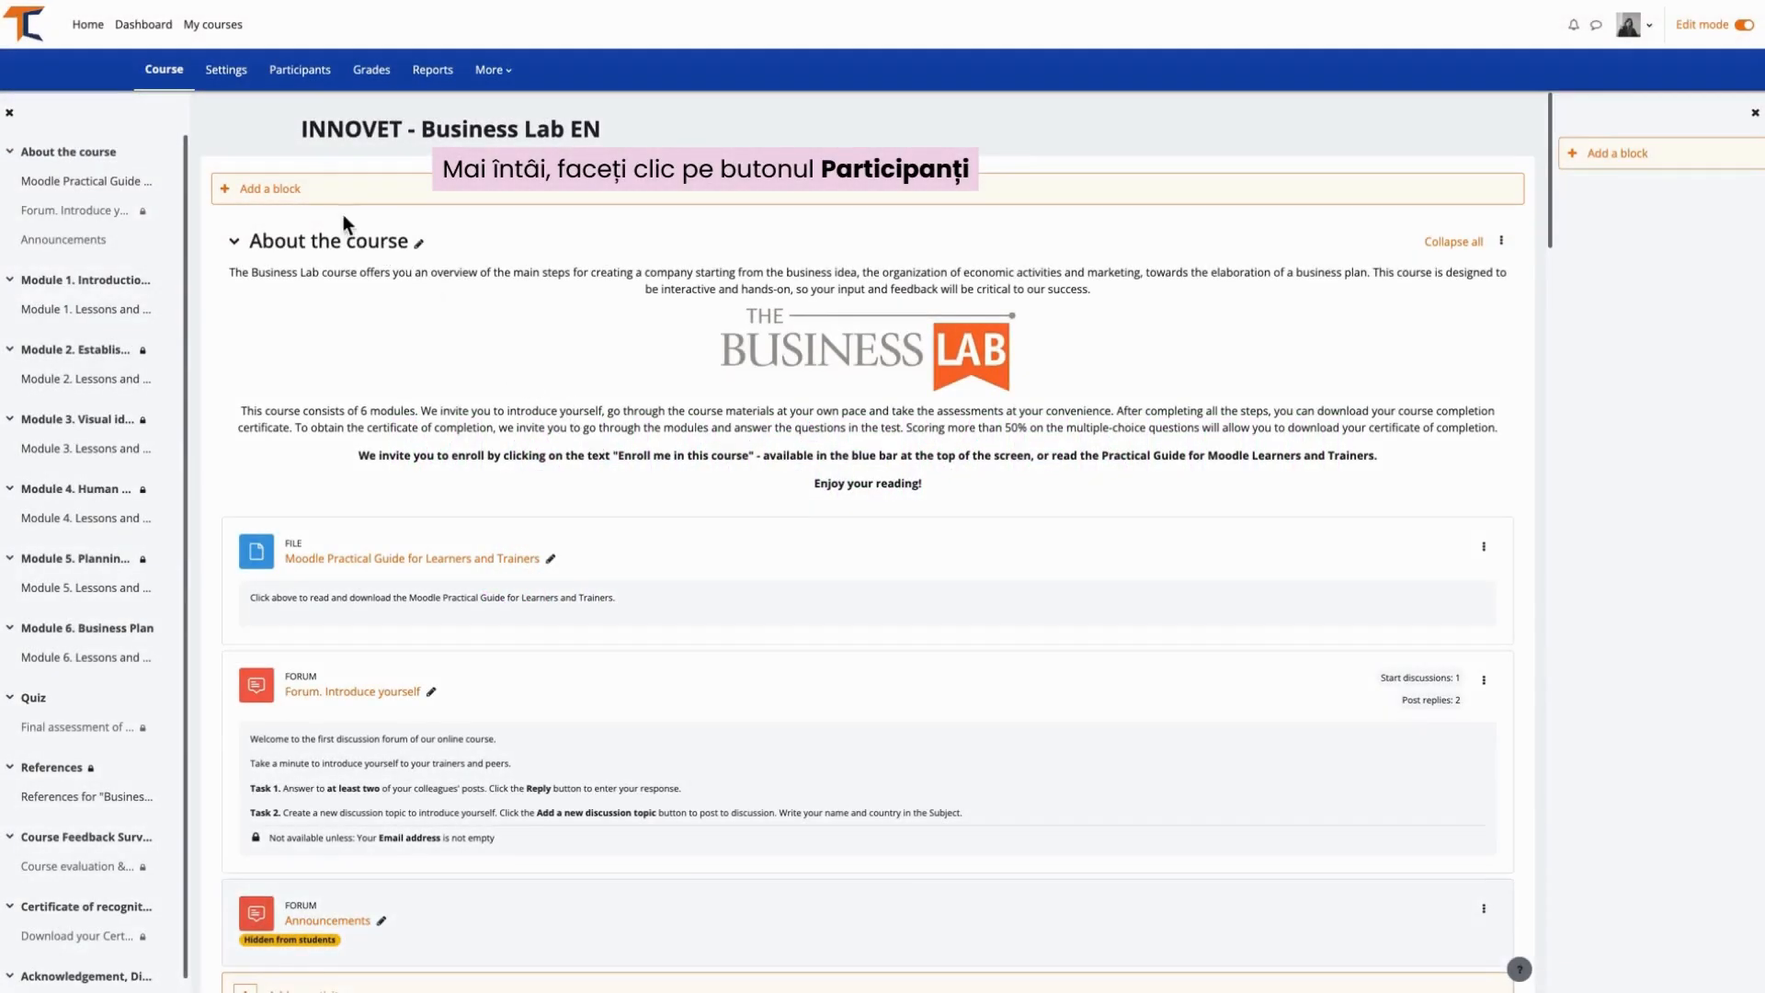
Step: Open the enrolment options for the INNOVET - Business Lab EN participants and search the users for "user"
click(298, 81)
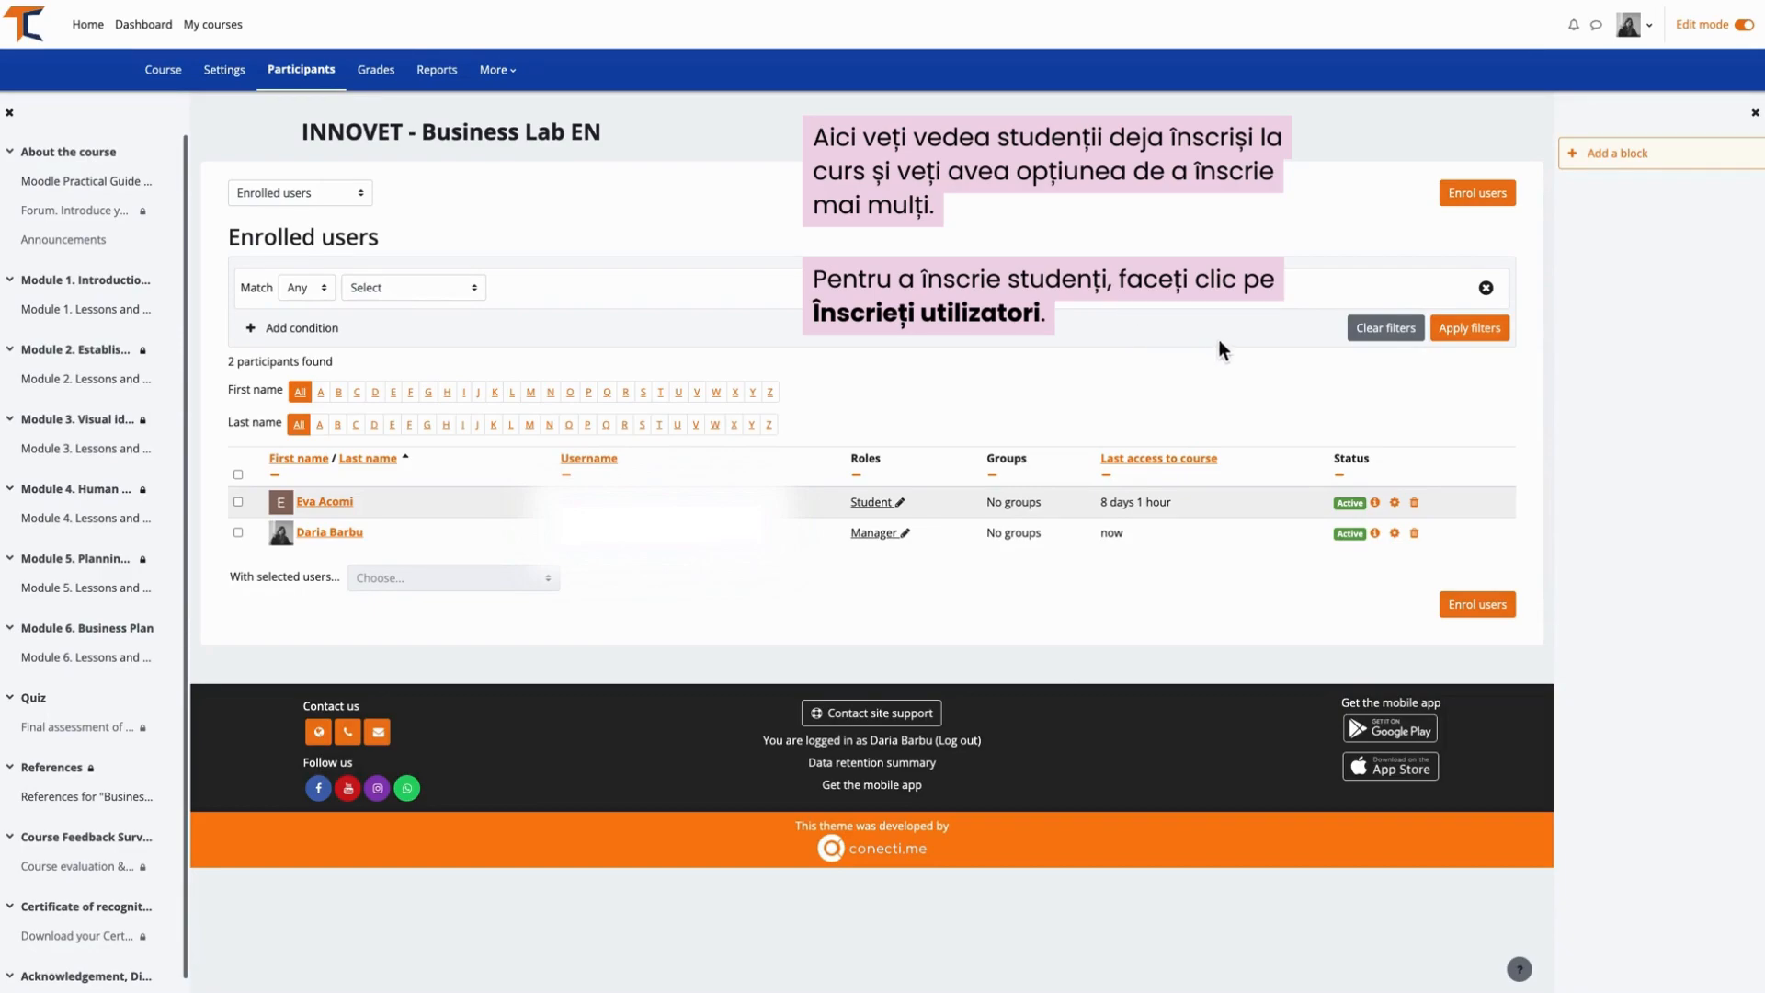
click(1472, 206)
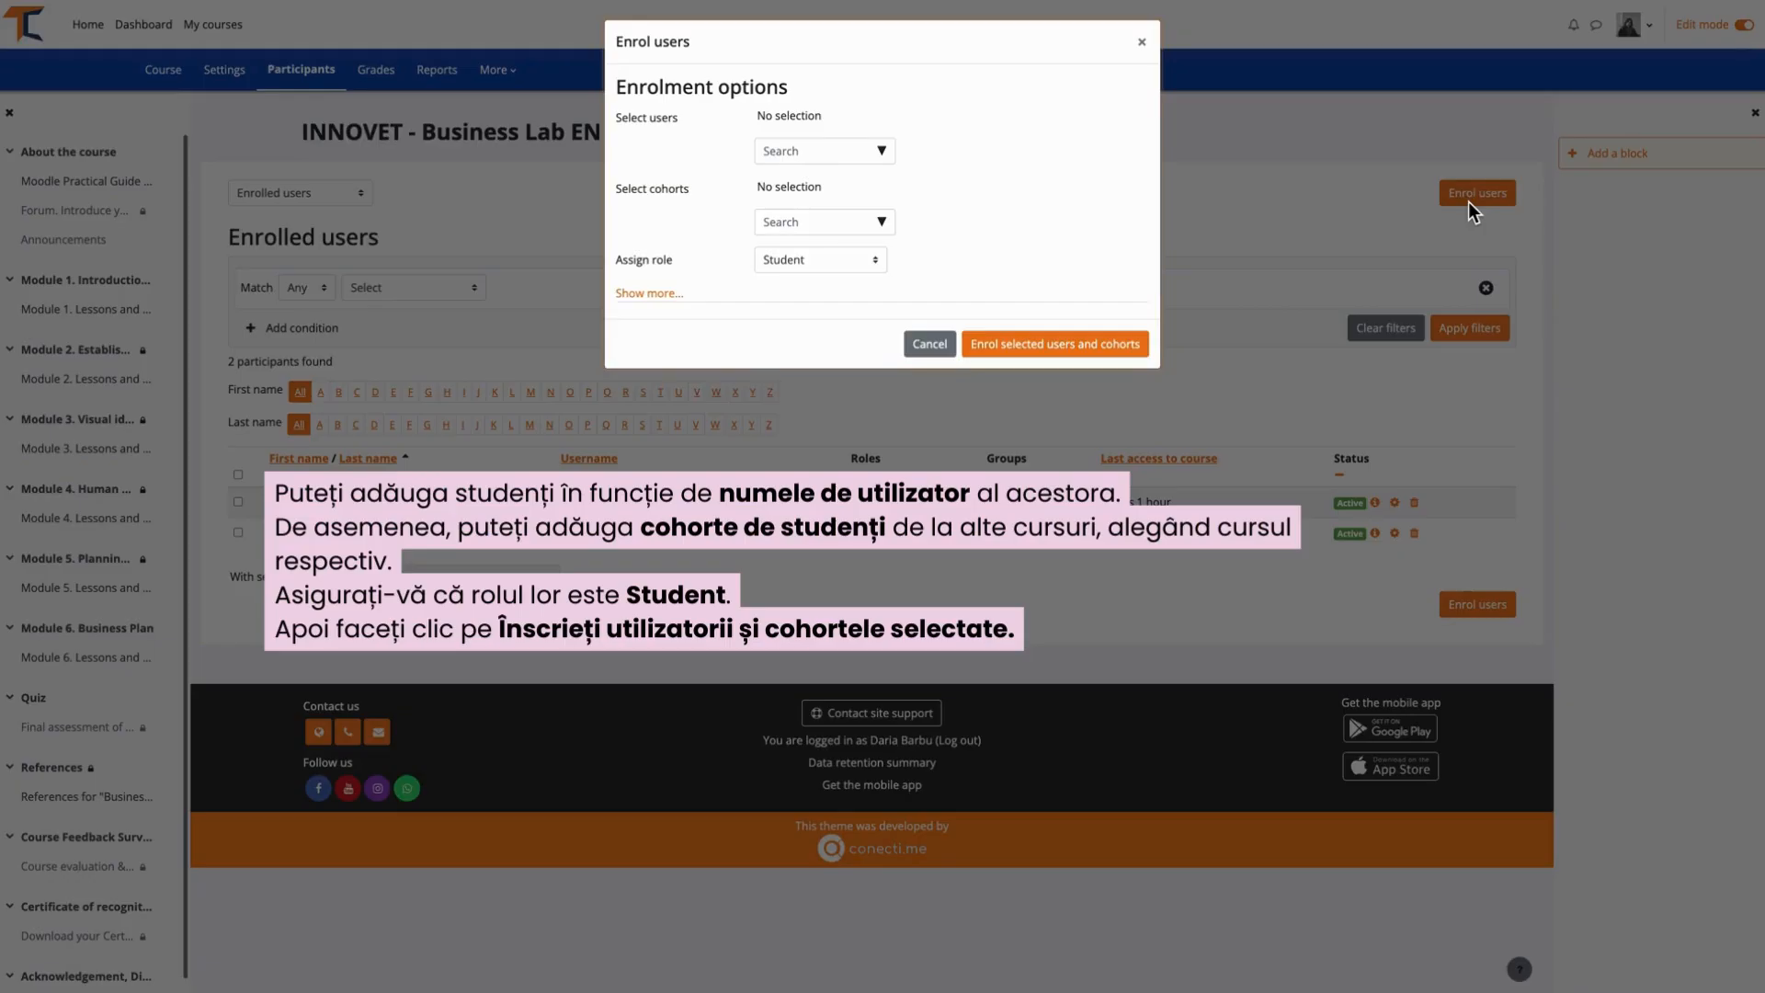
click(853, 150)
text(user)
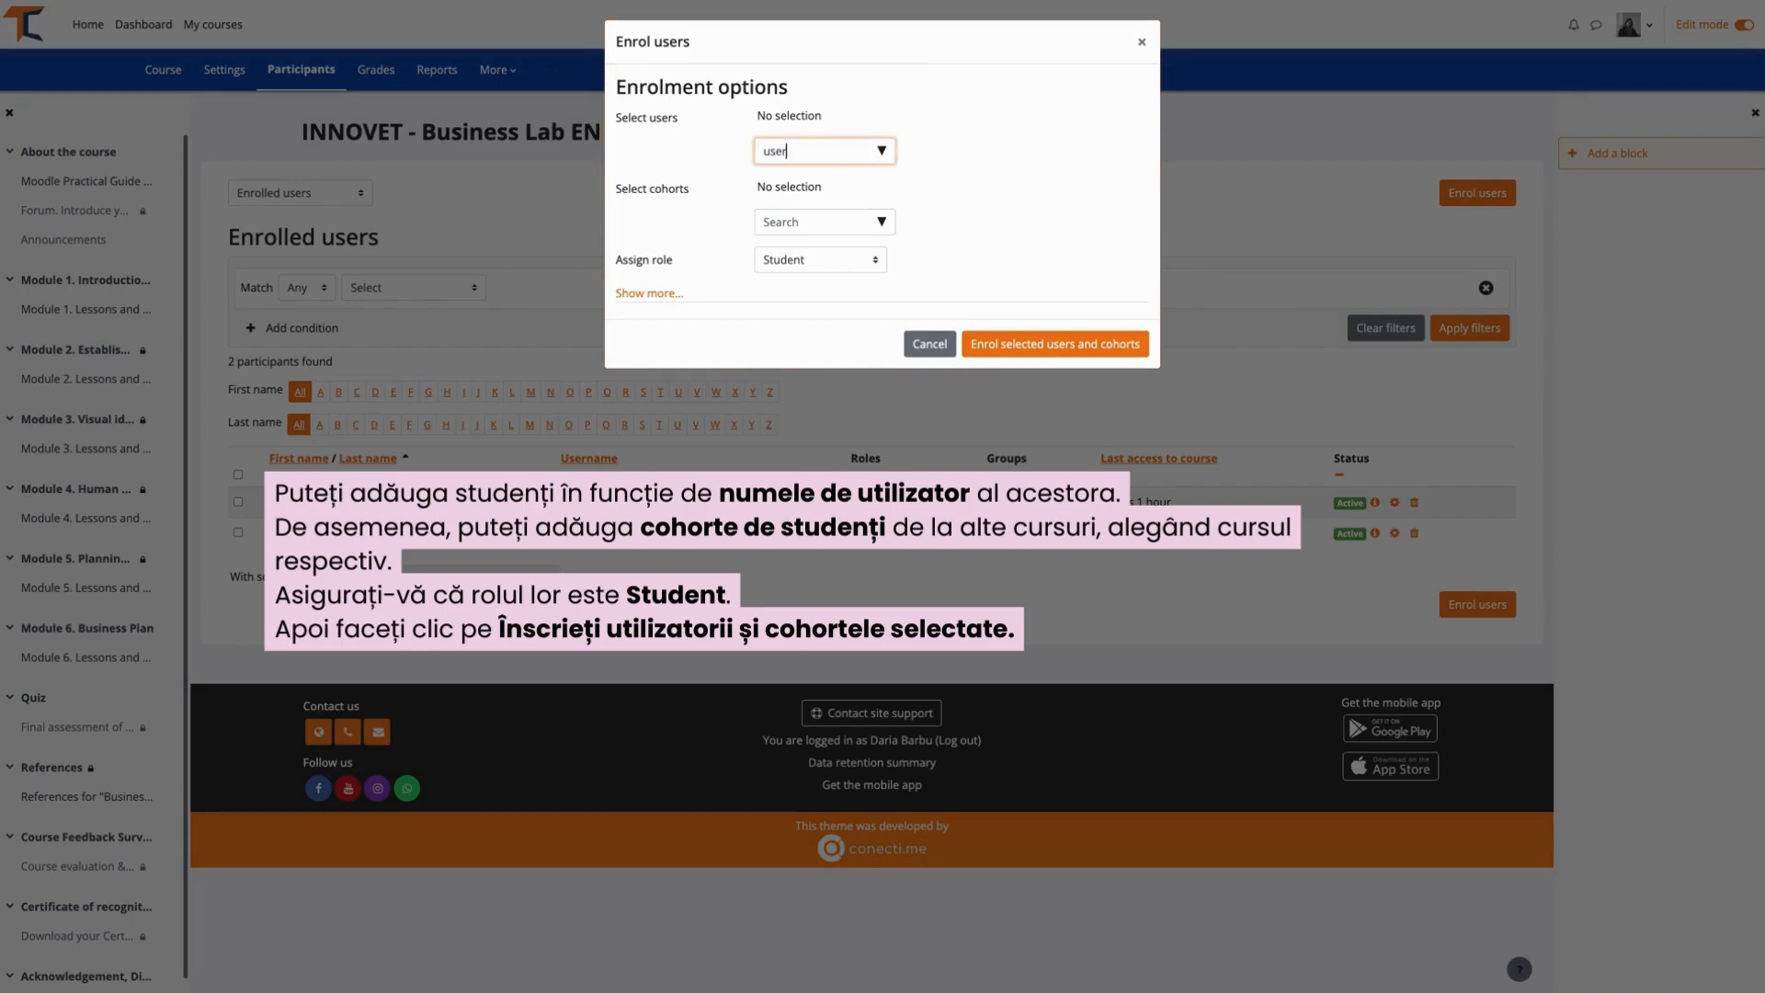
click(962, 134)
Step: Browse the cohorts available for enrolment and choose Student as the assigned role
click(880, 223)
scroll(857, 307, down, 3)
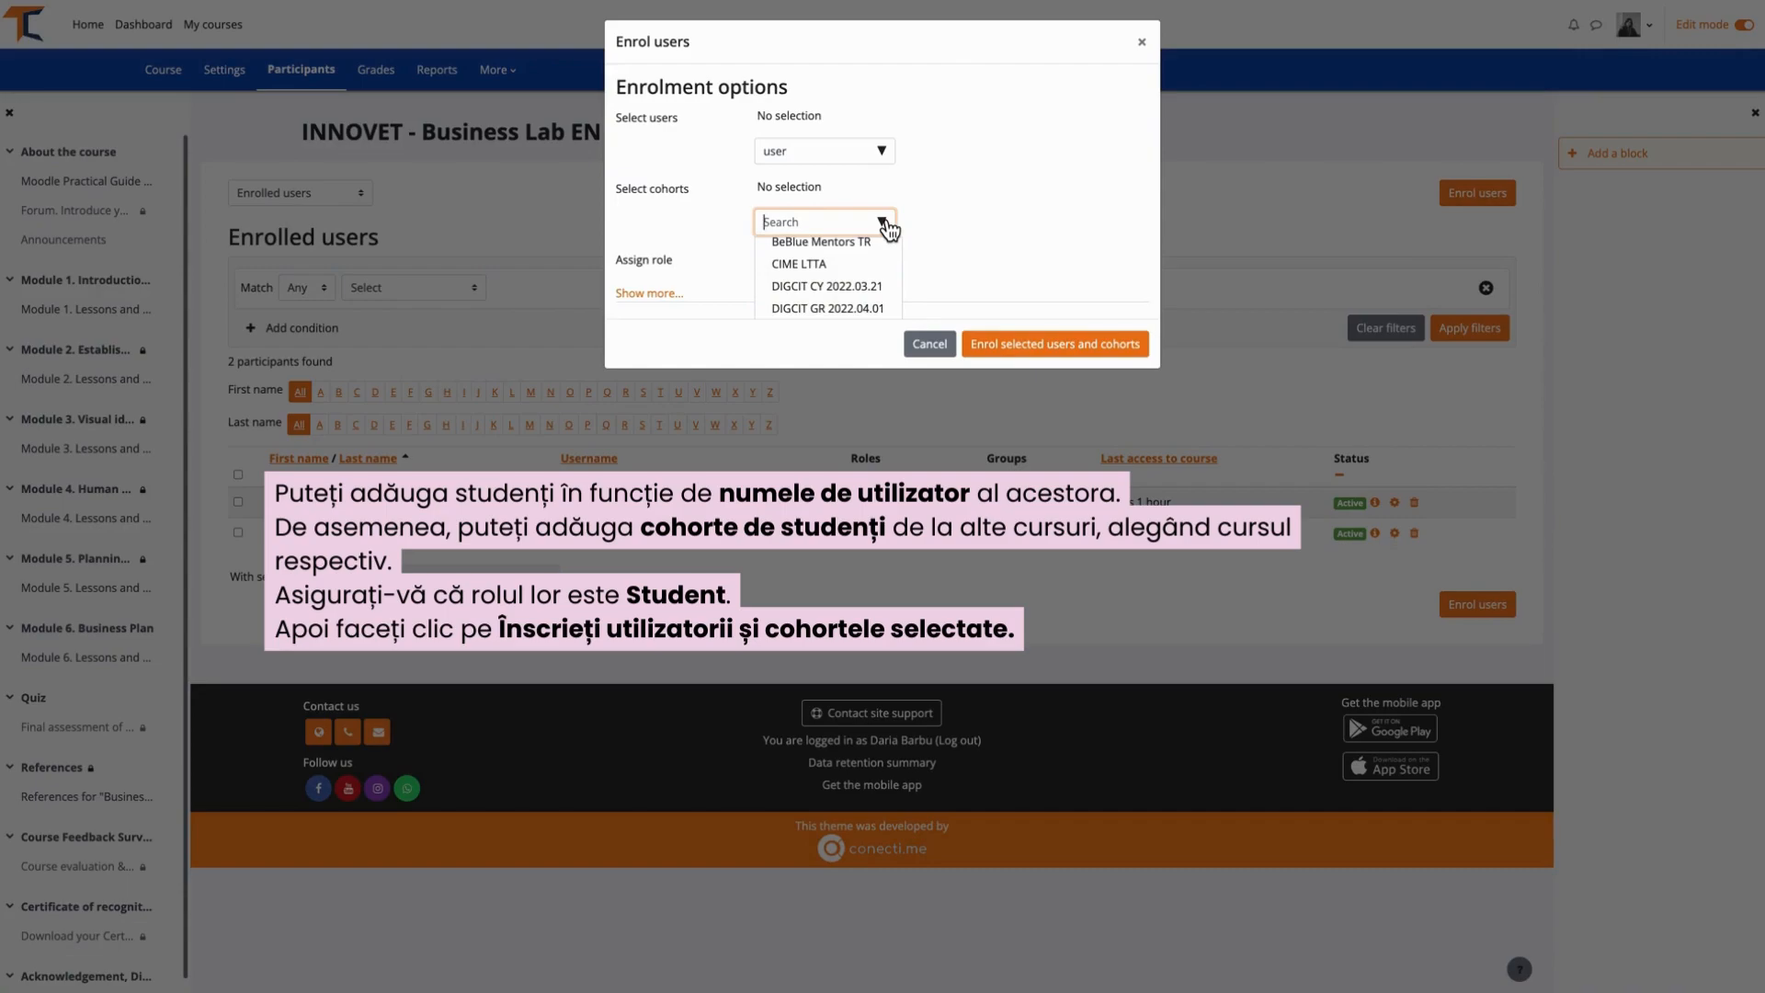
click(886, 225)
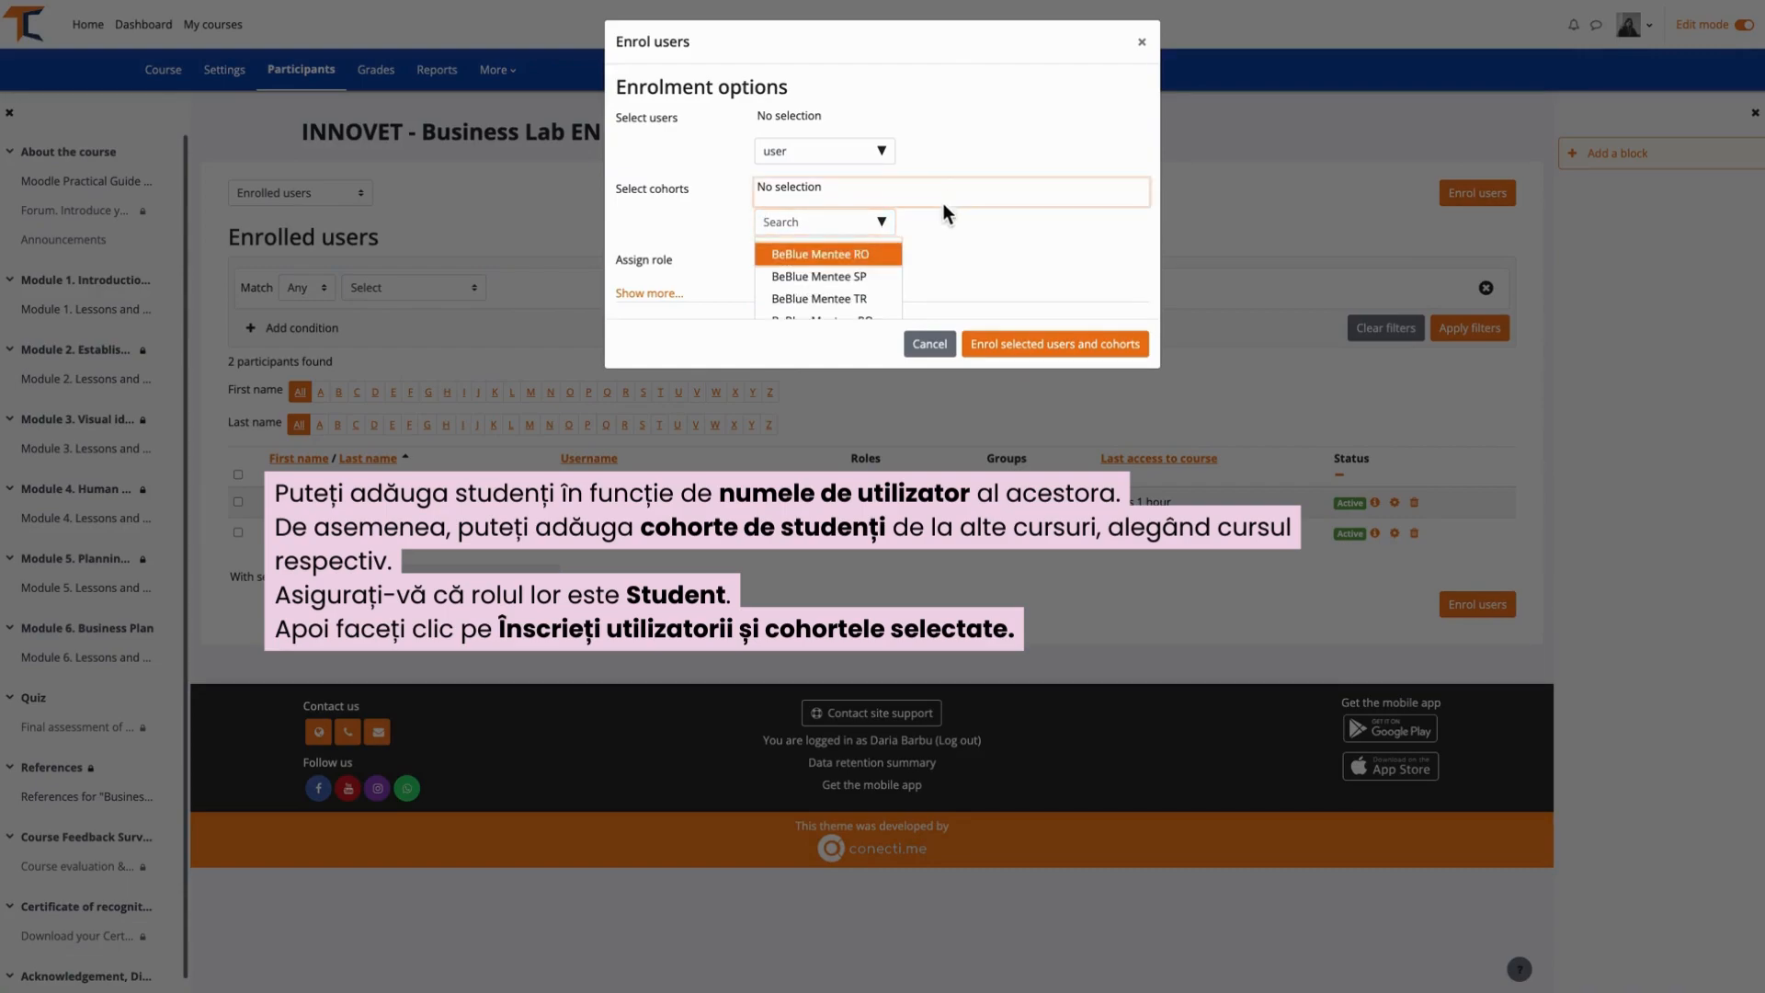
click(945, 199)
click(882, 260)
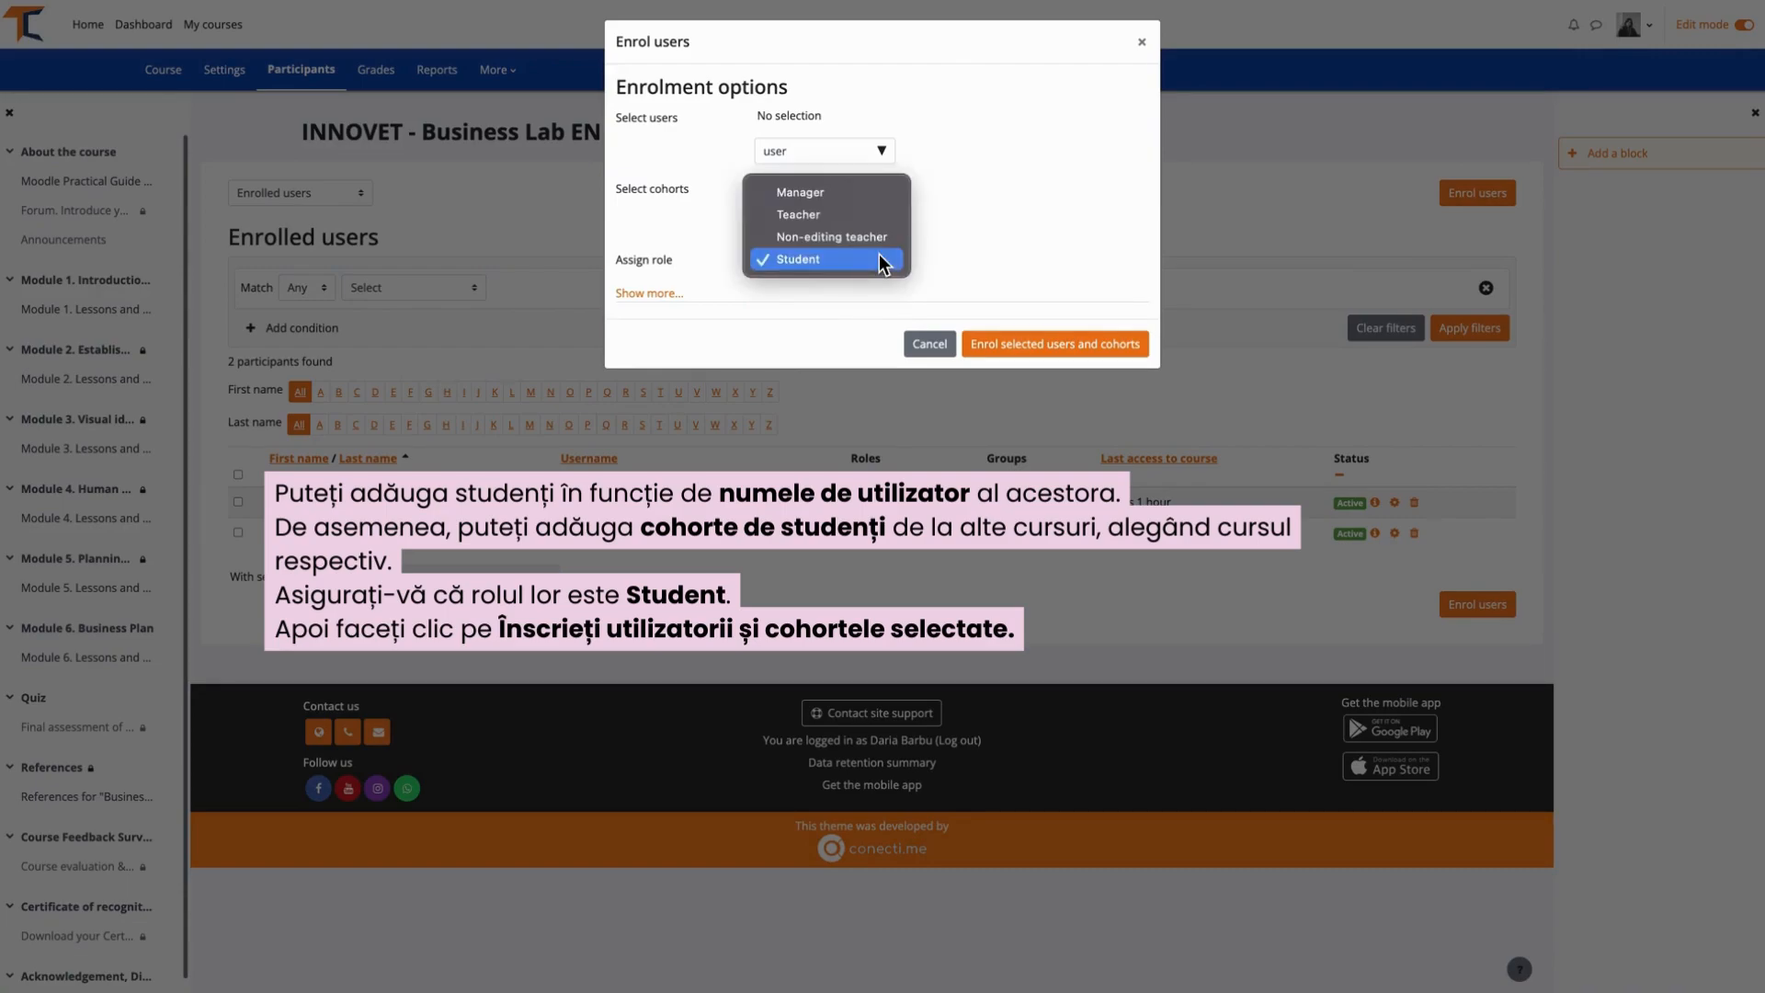
click(881, 261)
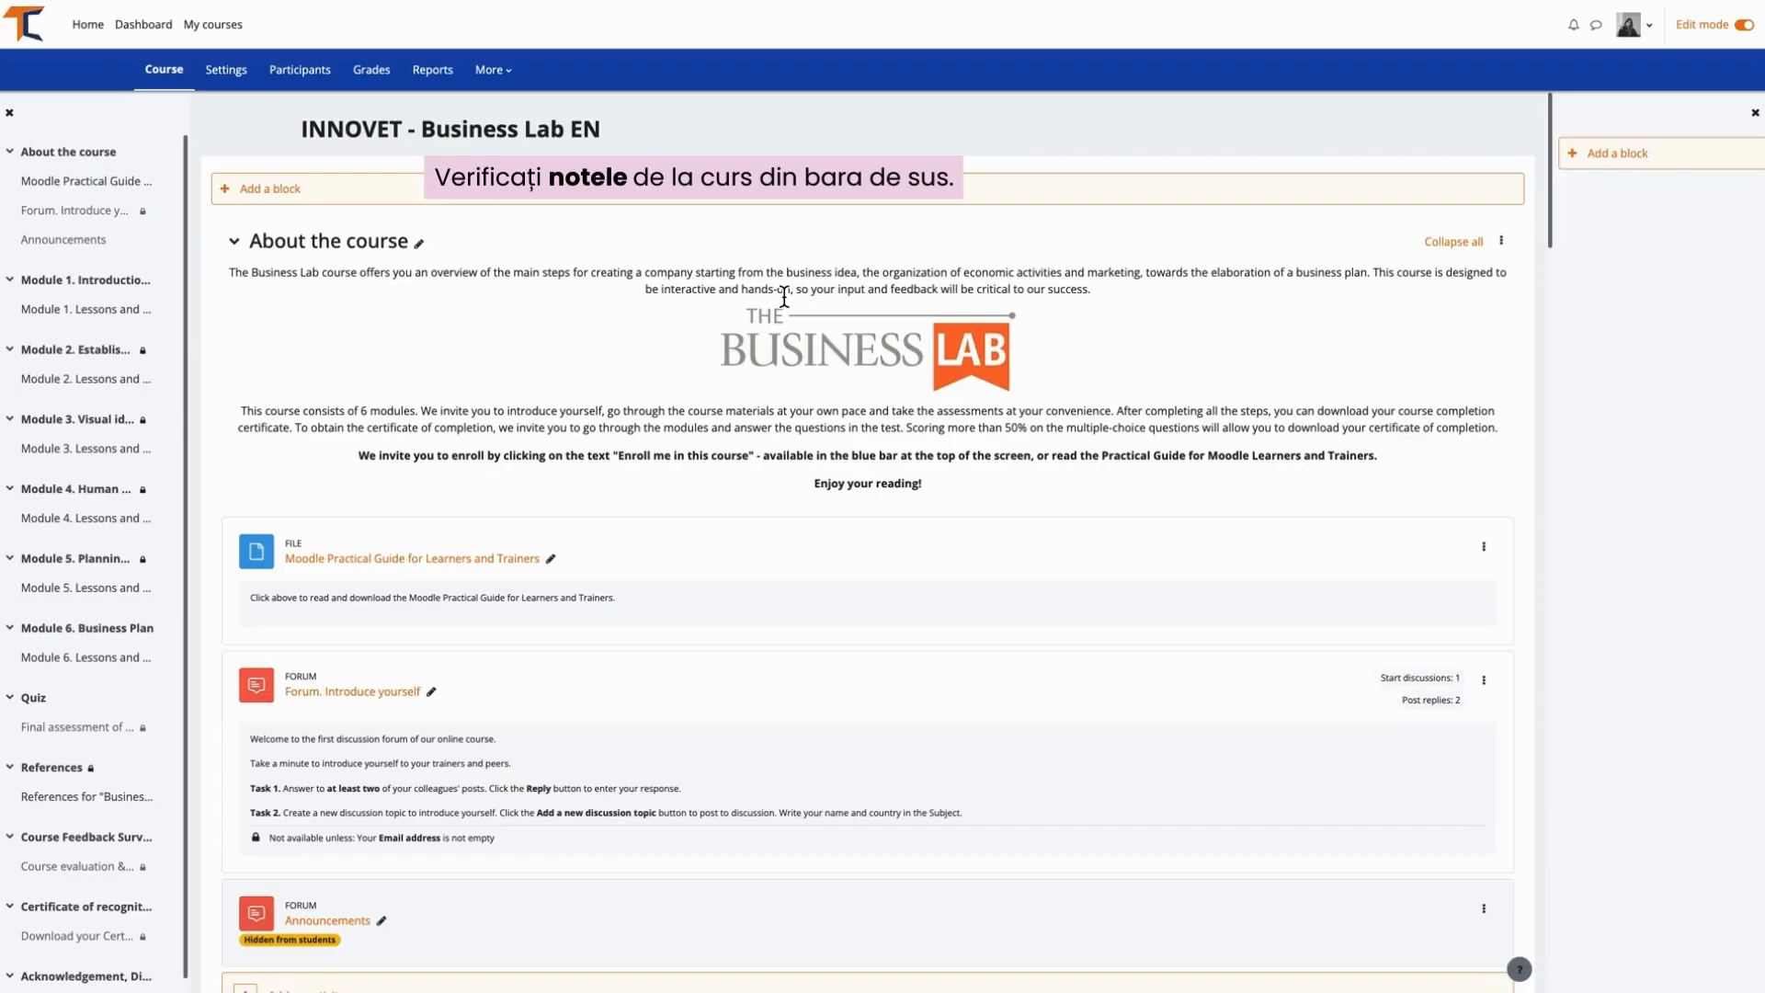
Step: Open the course's Grader report and examine the student's editable grades for the final assessment and course total
click(384, 84)
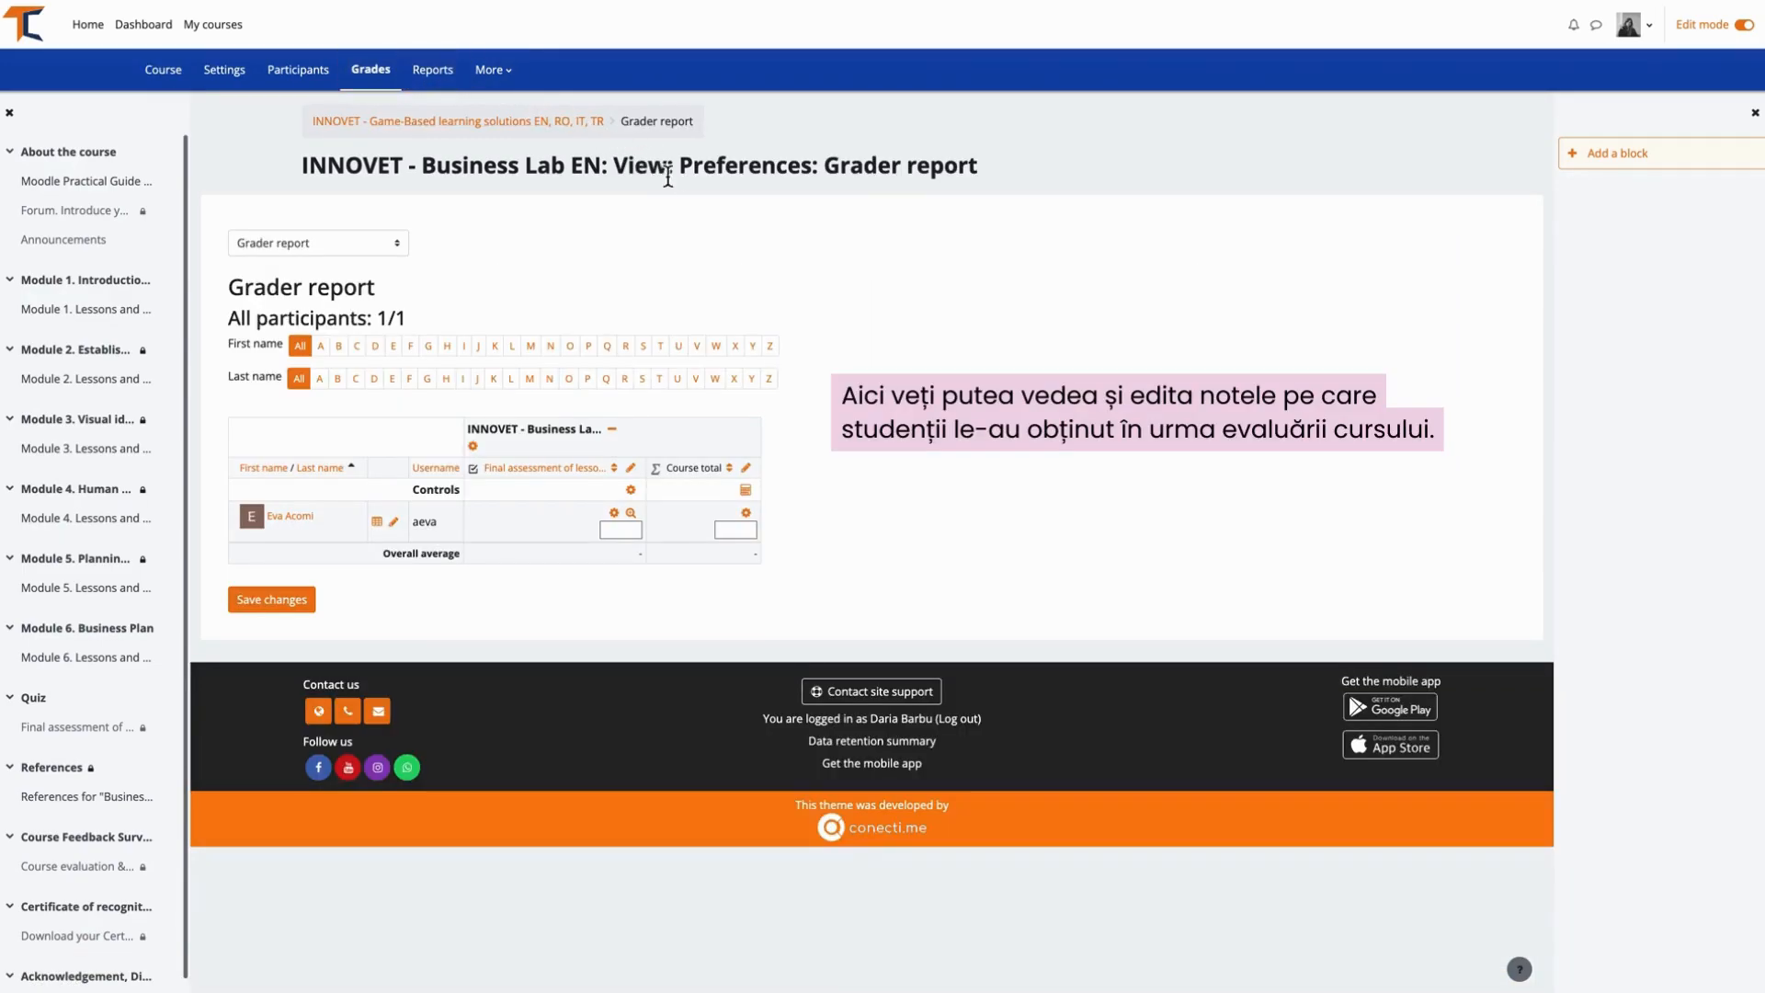
click(622, 531)
click(735, 527)
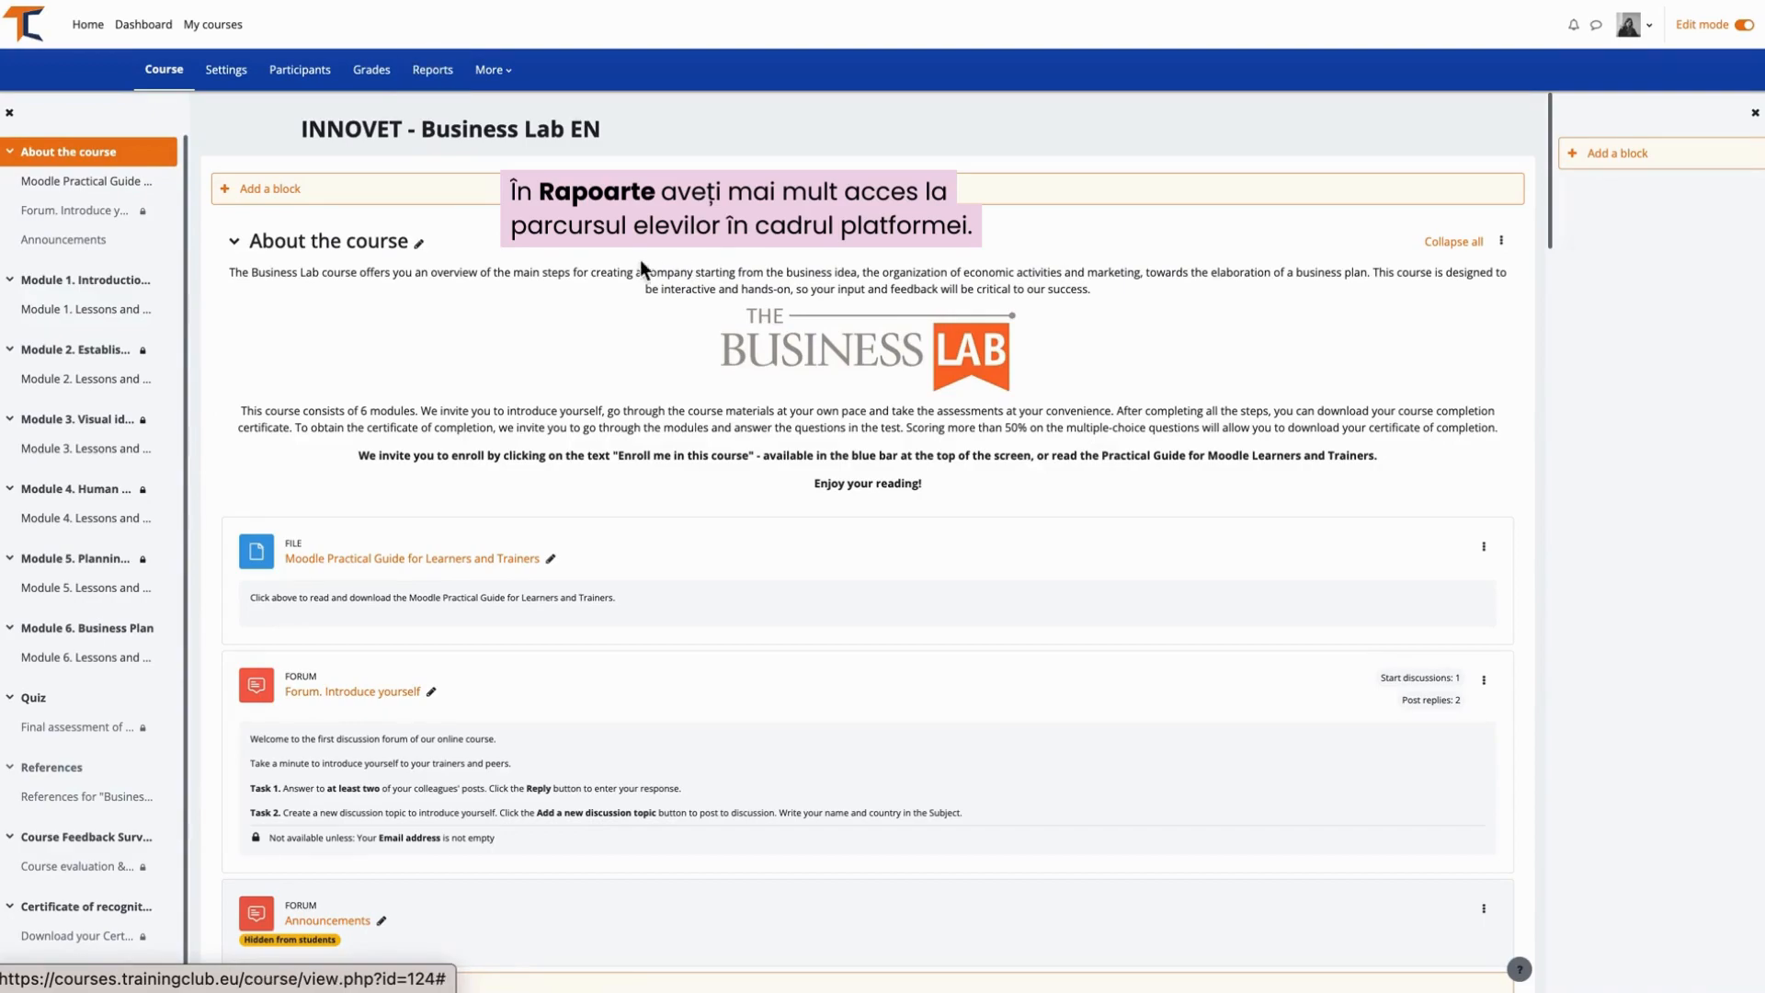
Step: Open the course's Live logs and examine the views per section in the Activity report
click(433, 89)
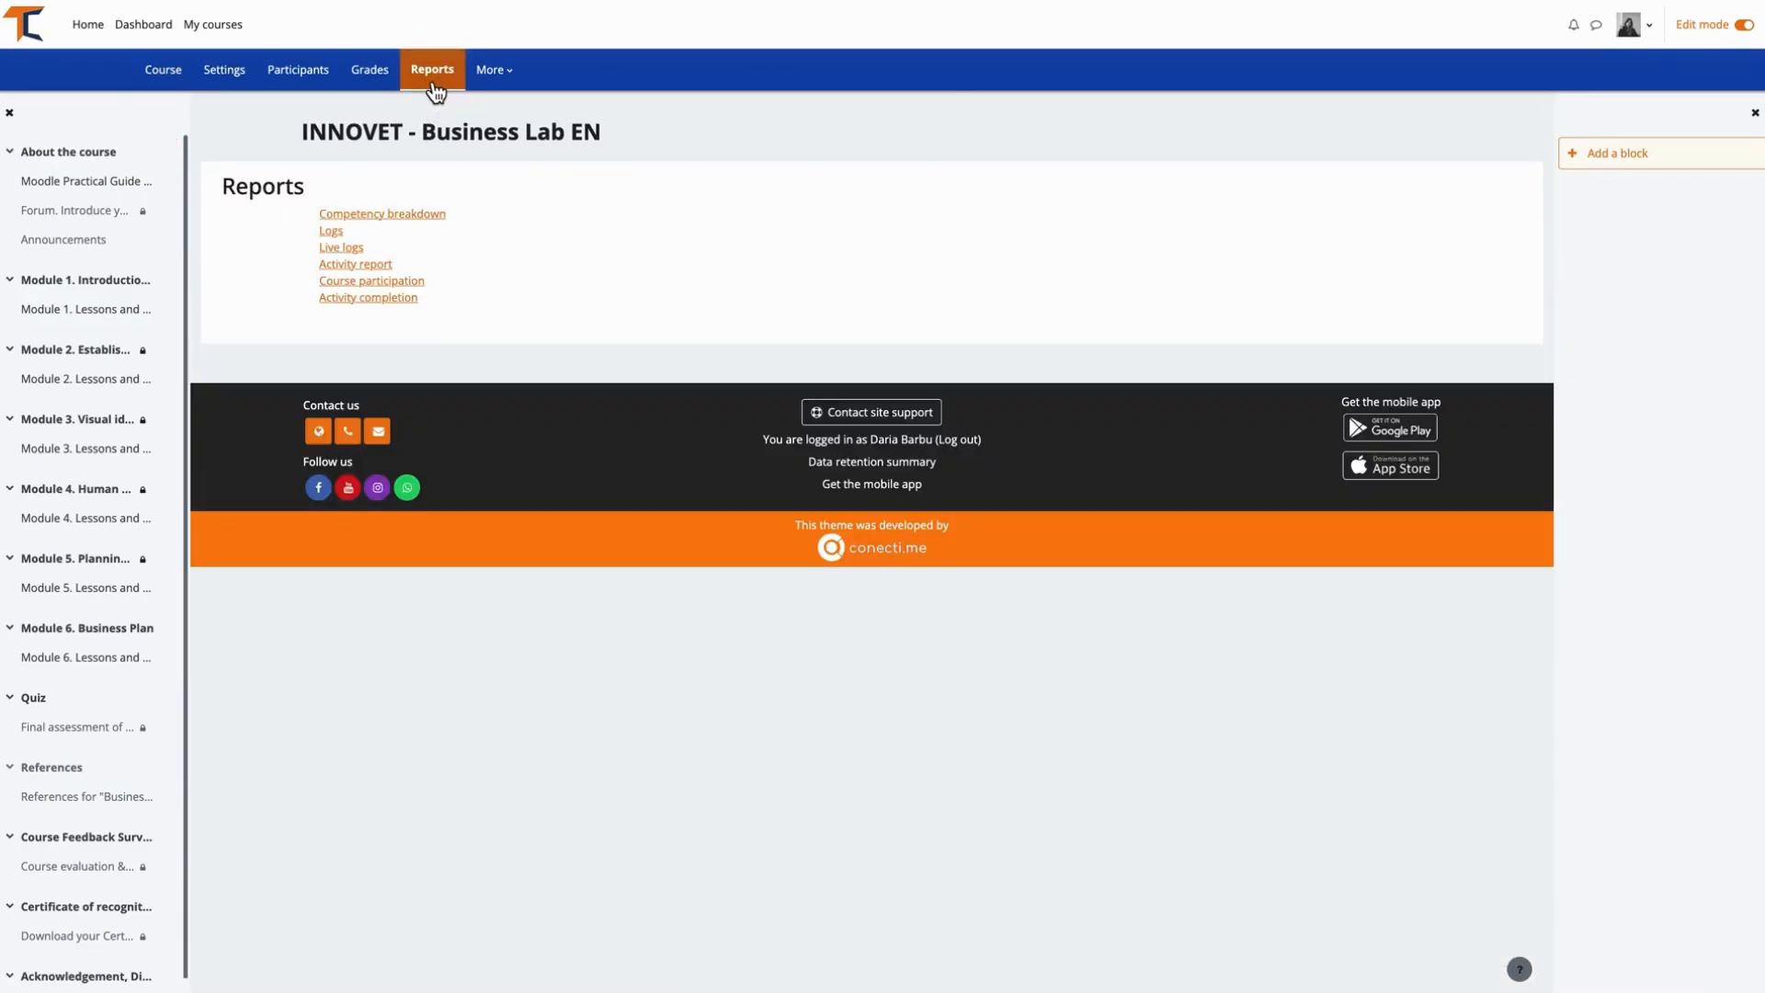
click(353, 254)
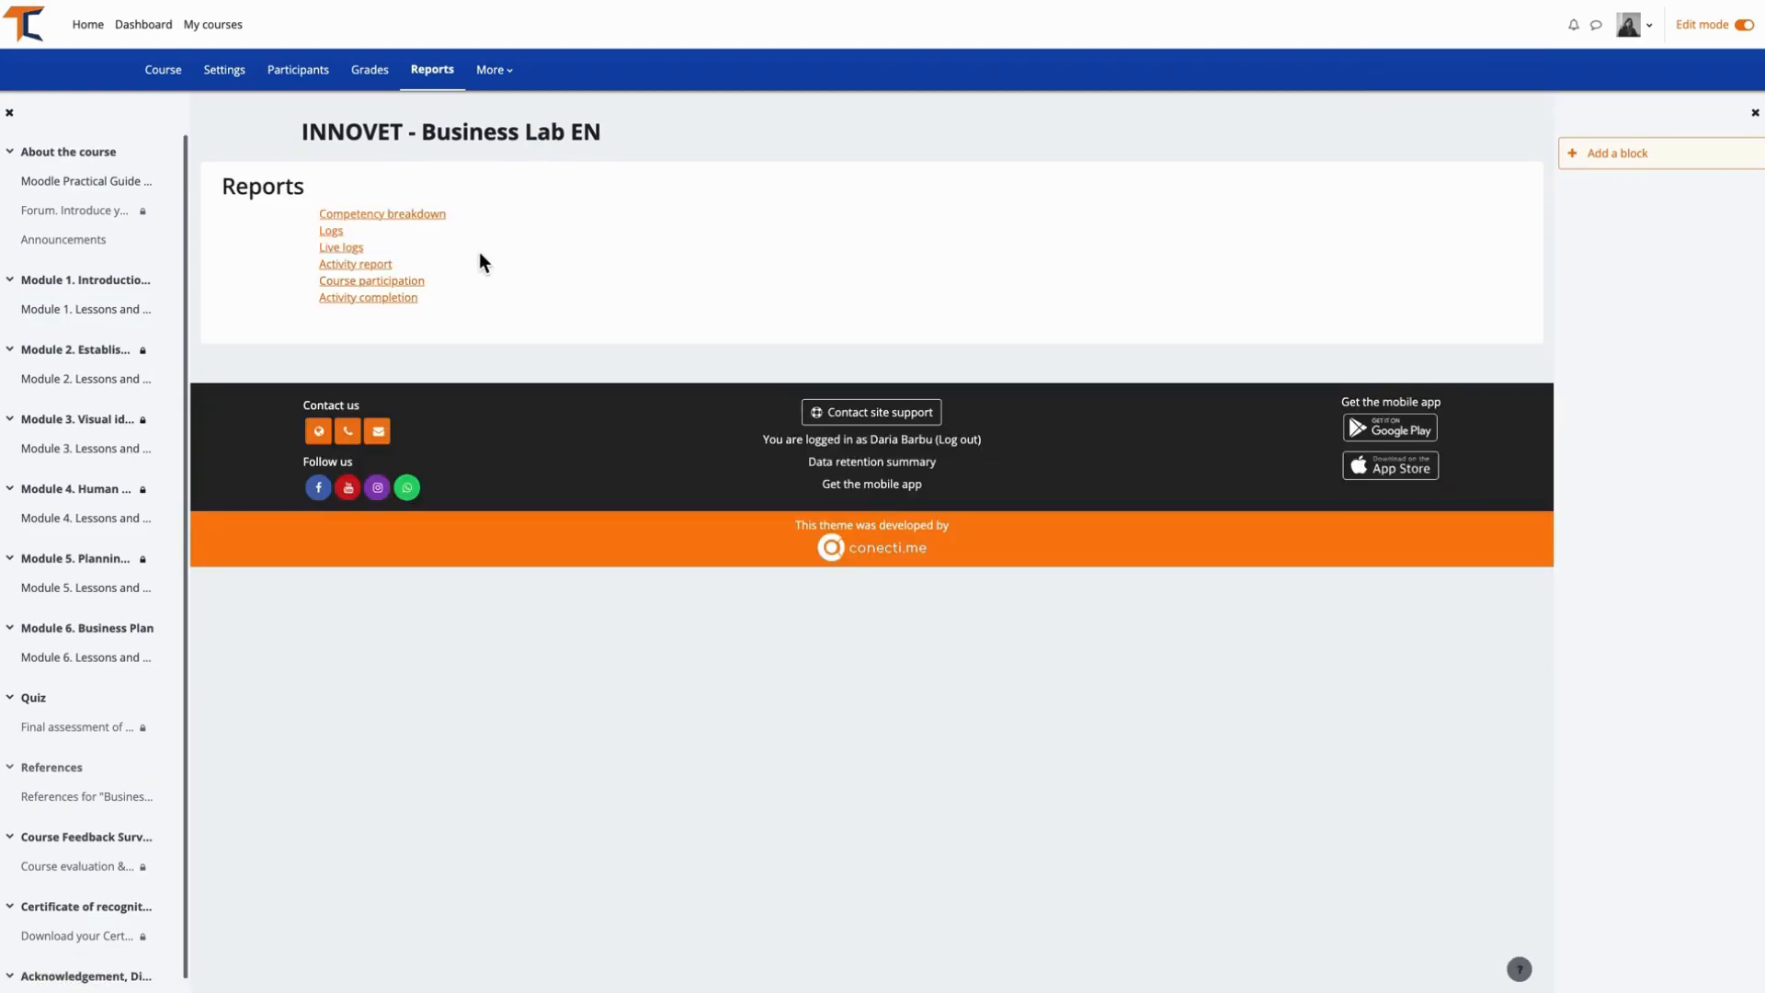
click(372, 266)
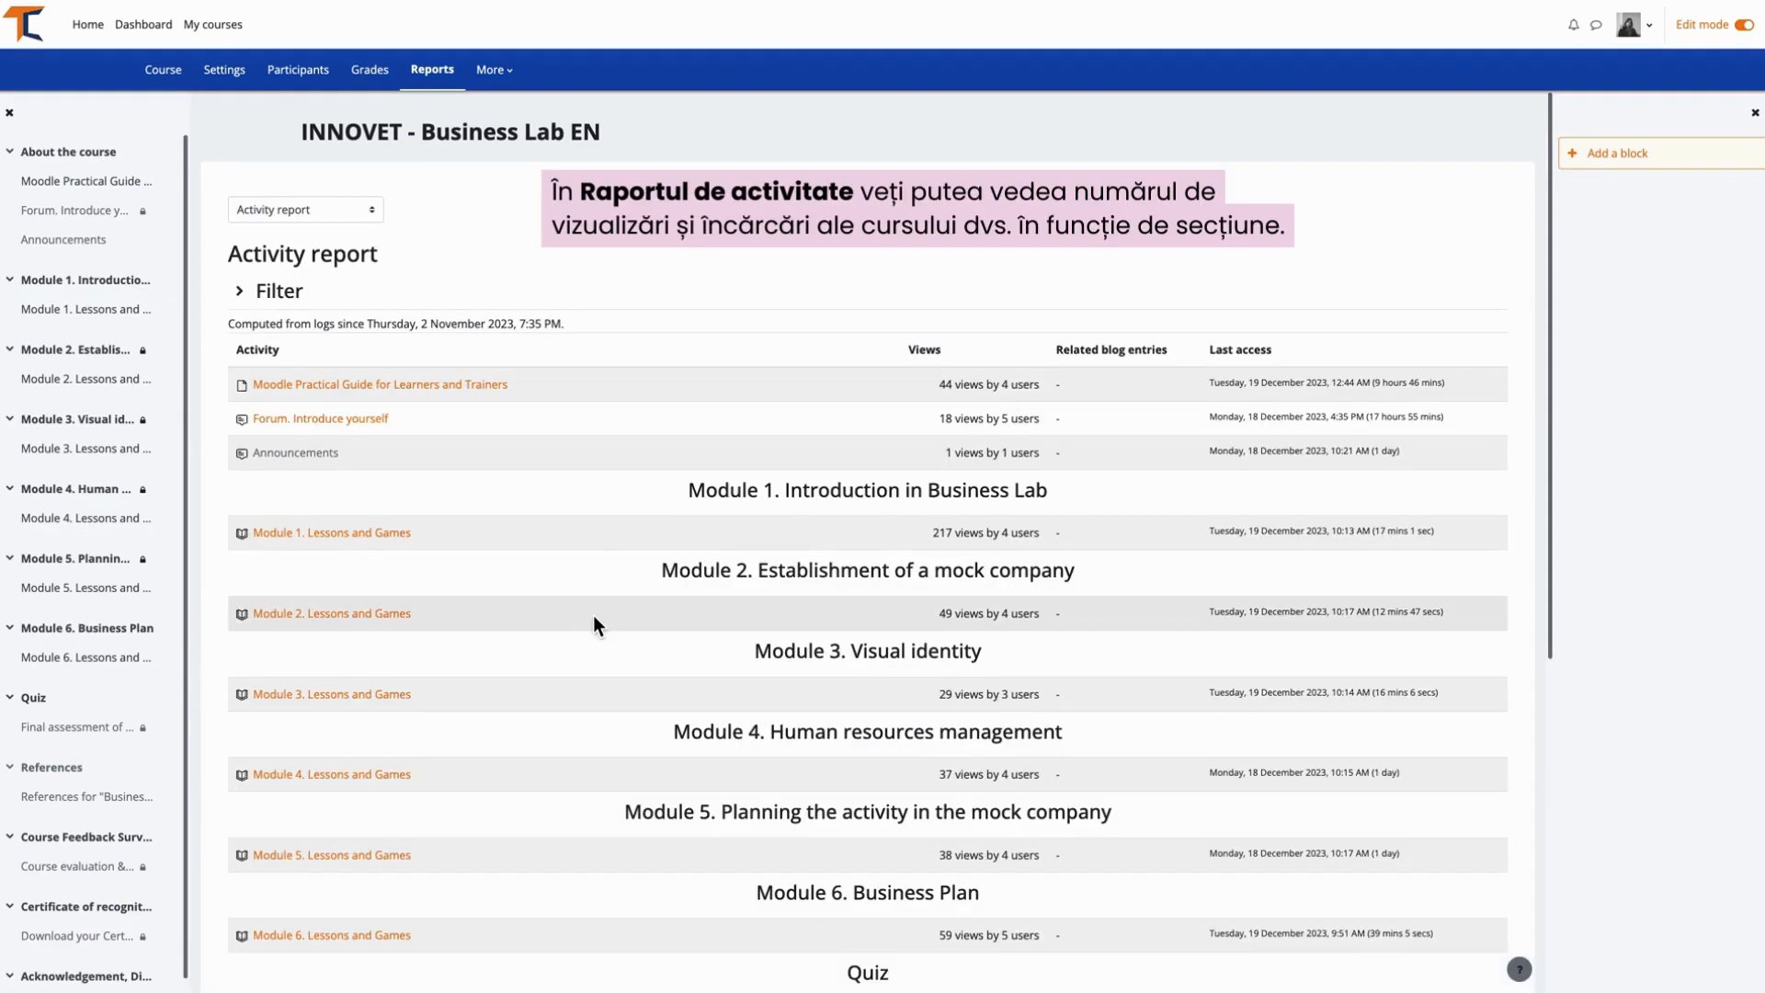
scroll(594, 622, down, 3)
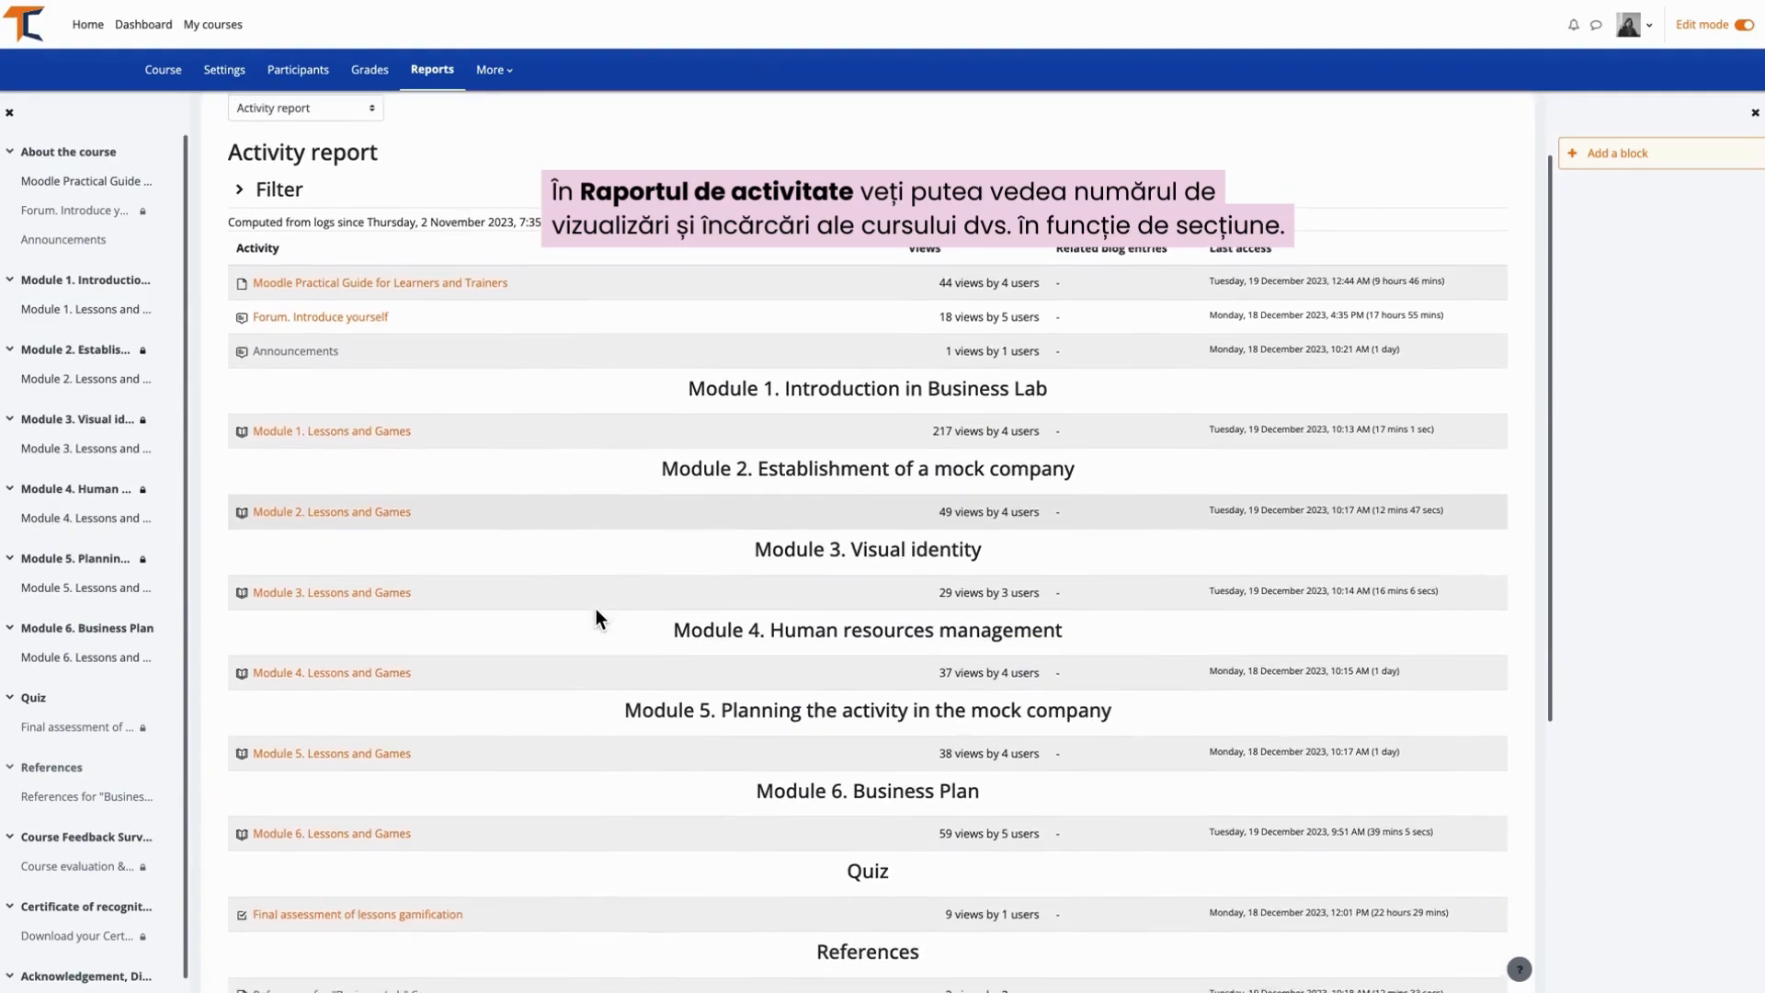
scroll(596, 610, down, 1)
scroll(597, 612, down, 3)
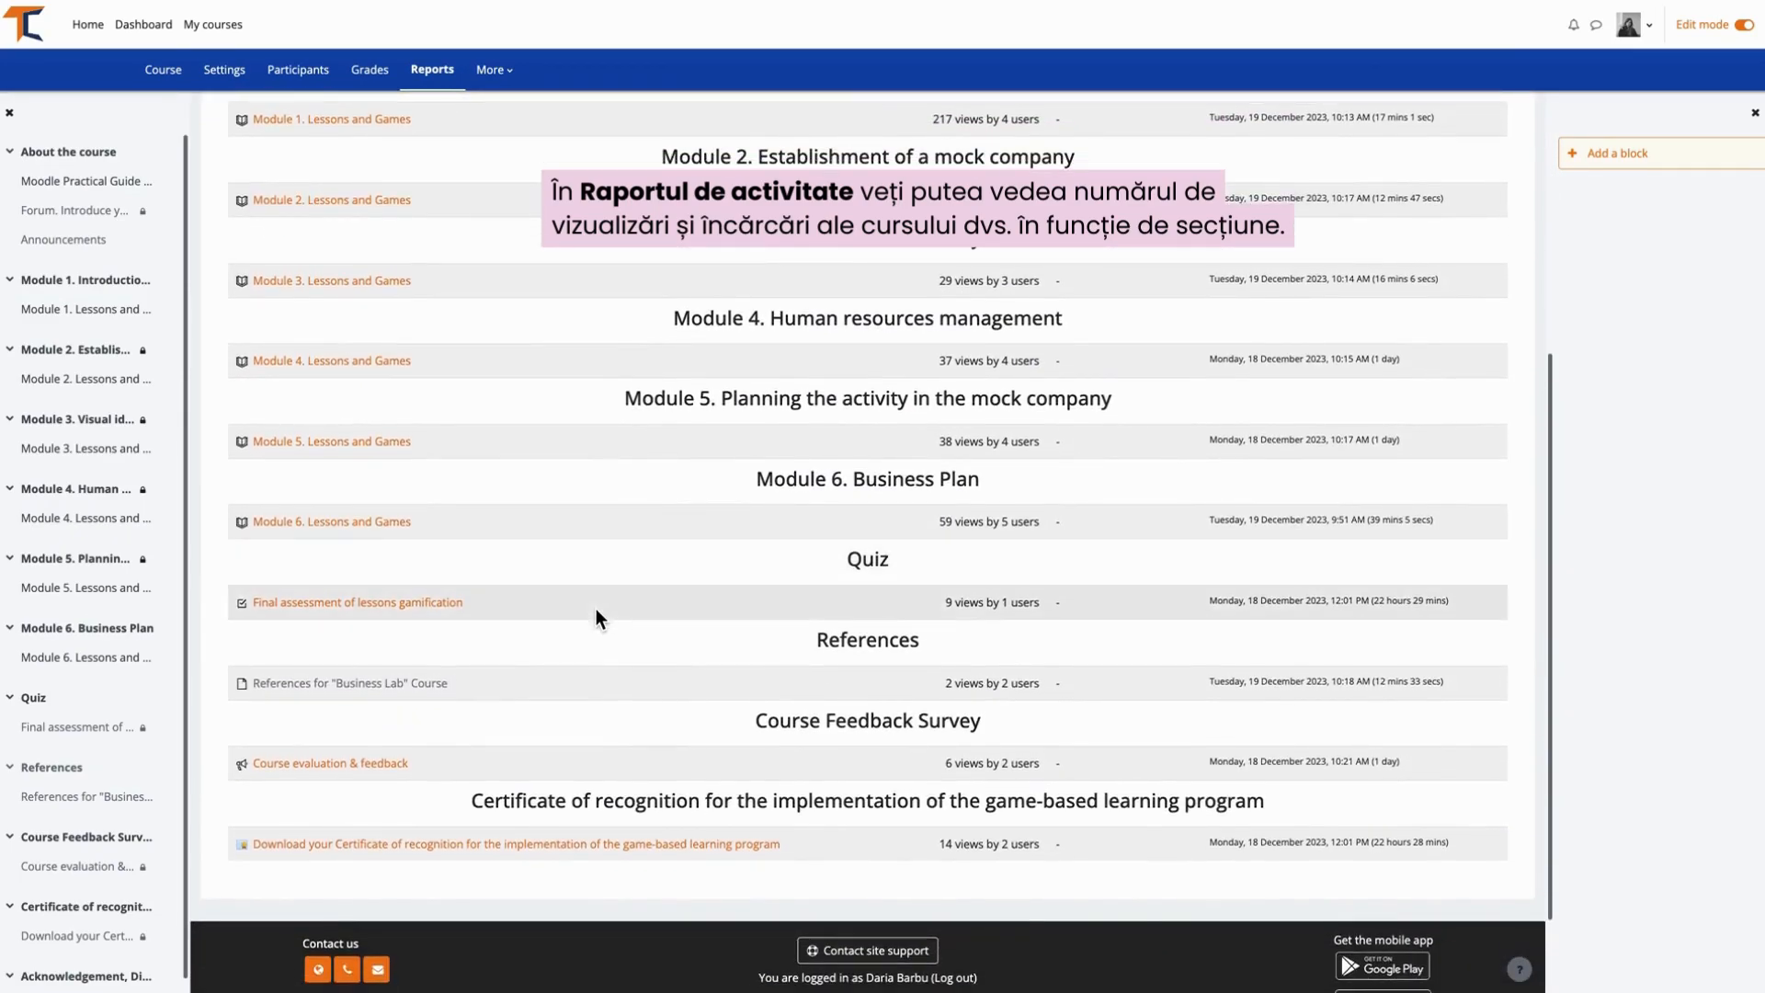
scroll(595, 609, up, 3)
scroll(596, 608, up, 5)
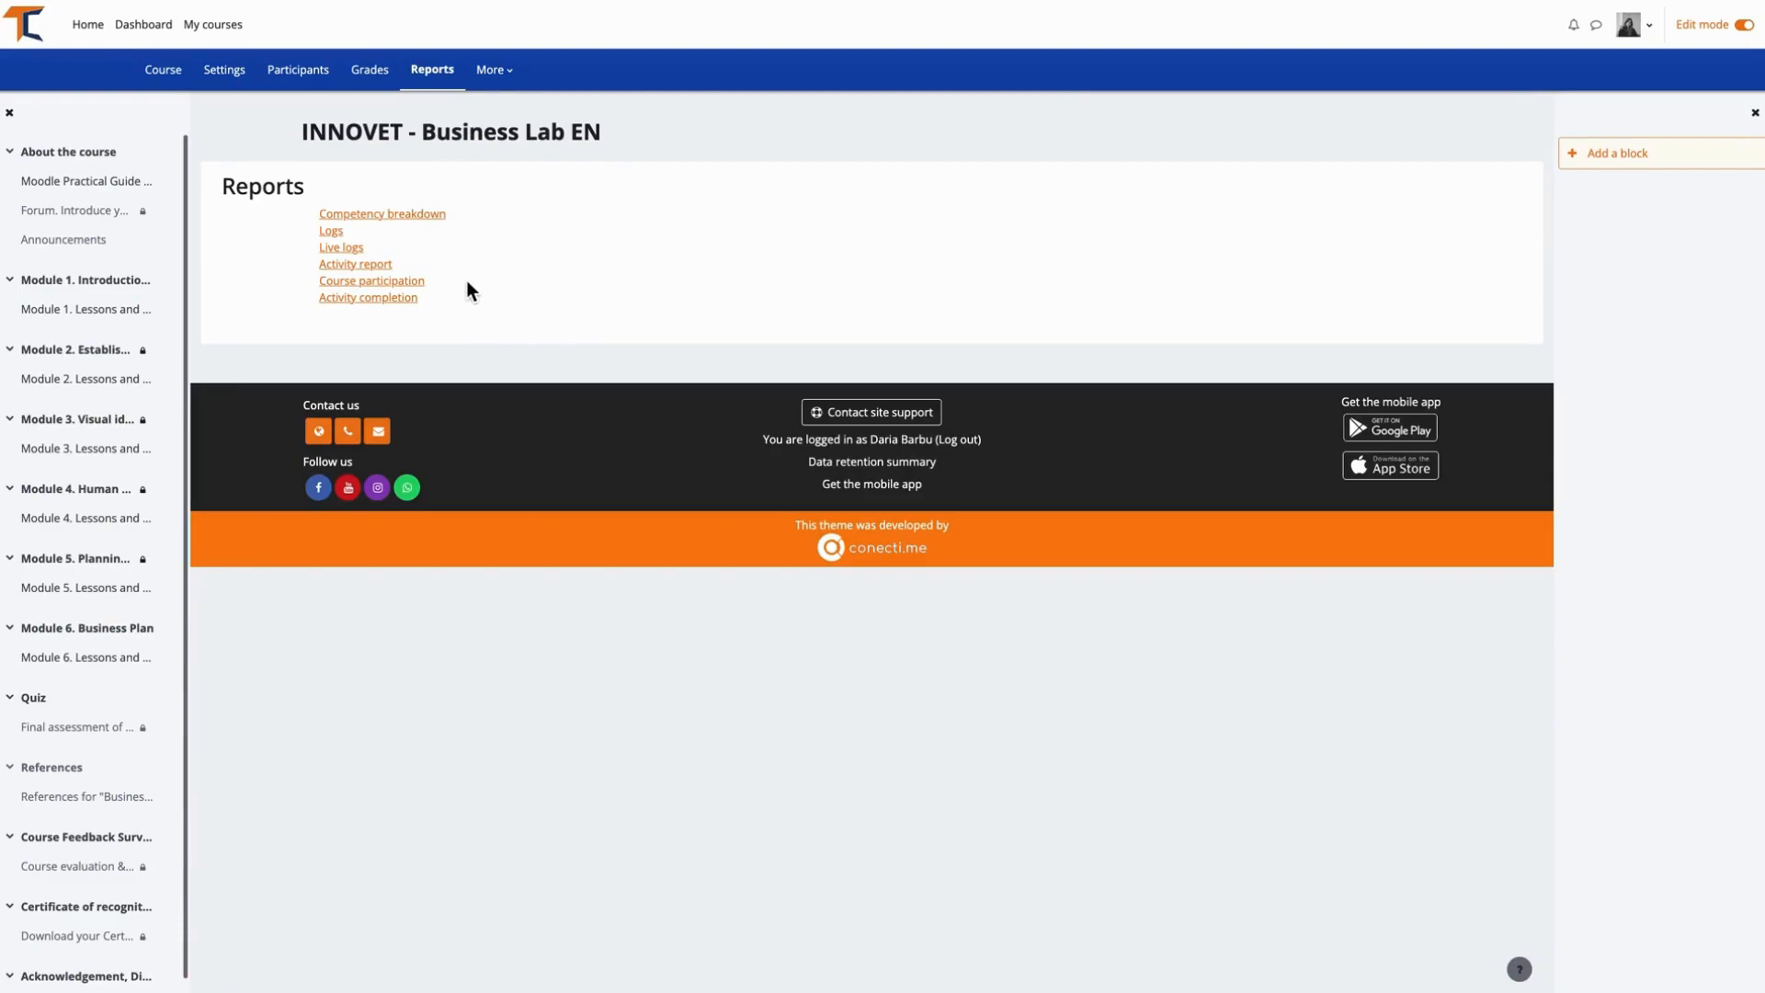
Step: Open the course's Activity completion report and limit the included activities to Custom certificates
click(411, 302)
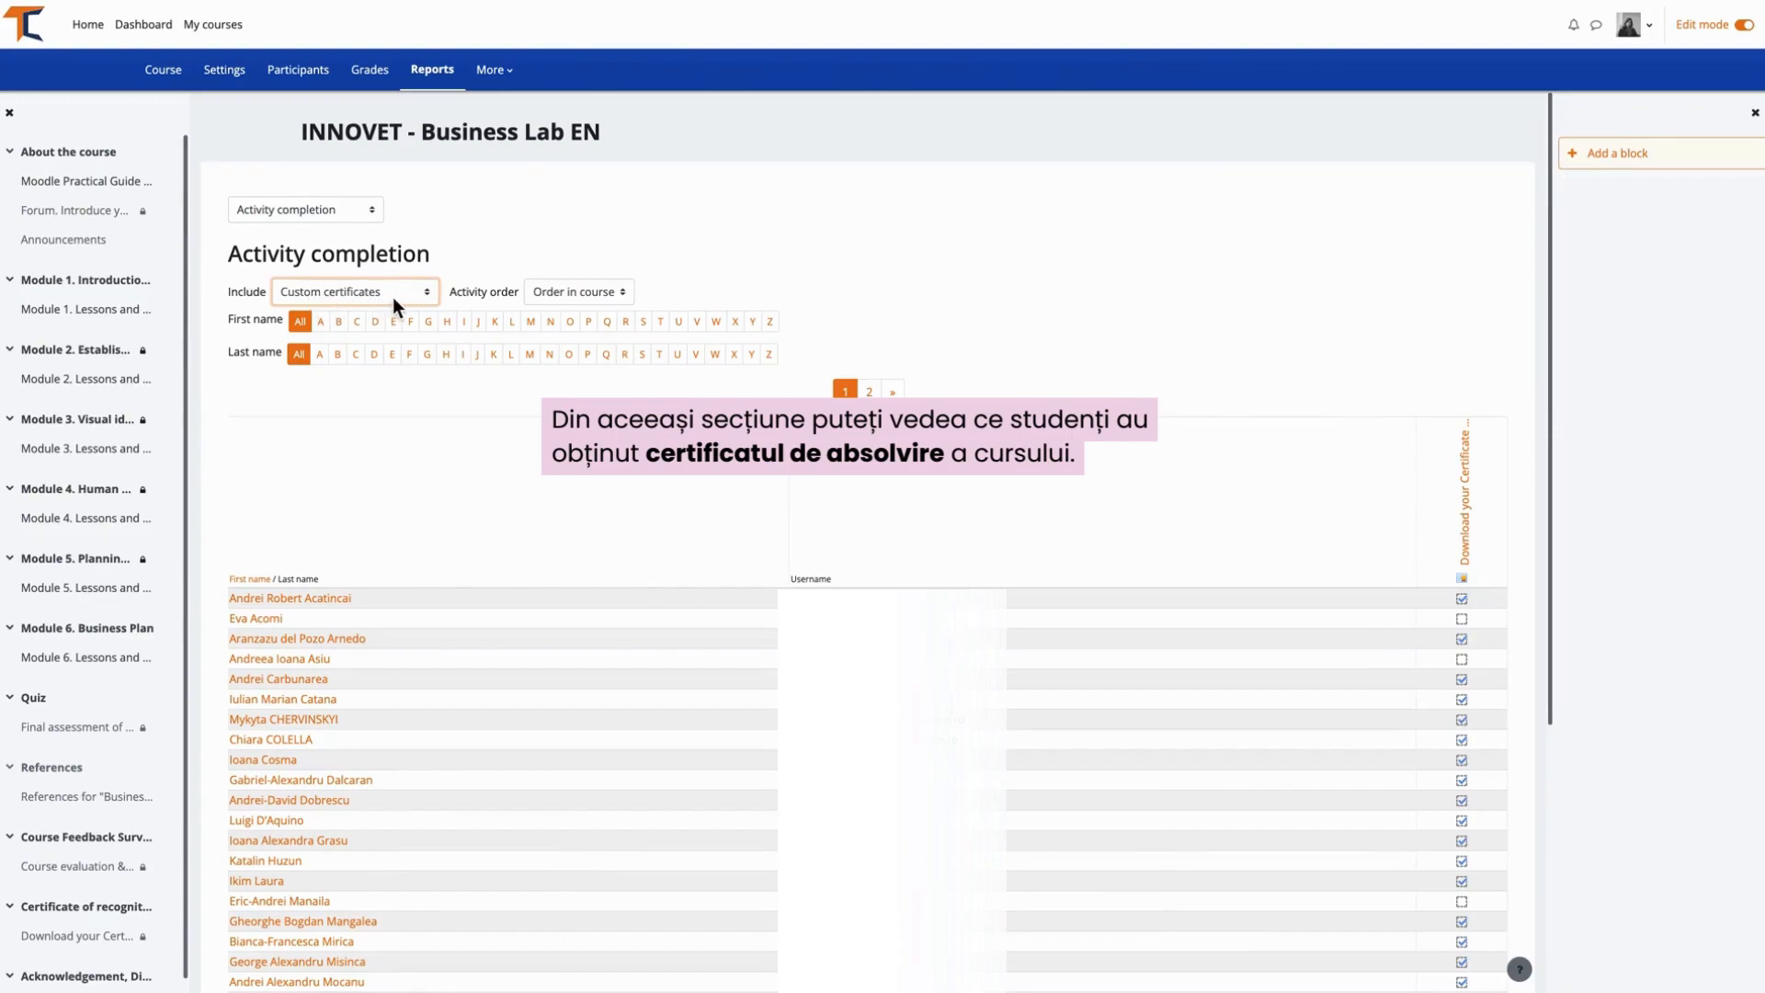
Step: Keep the Activity completion report limited to Custom certificates and set its activity order to Alphabetical
click(432, 291)
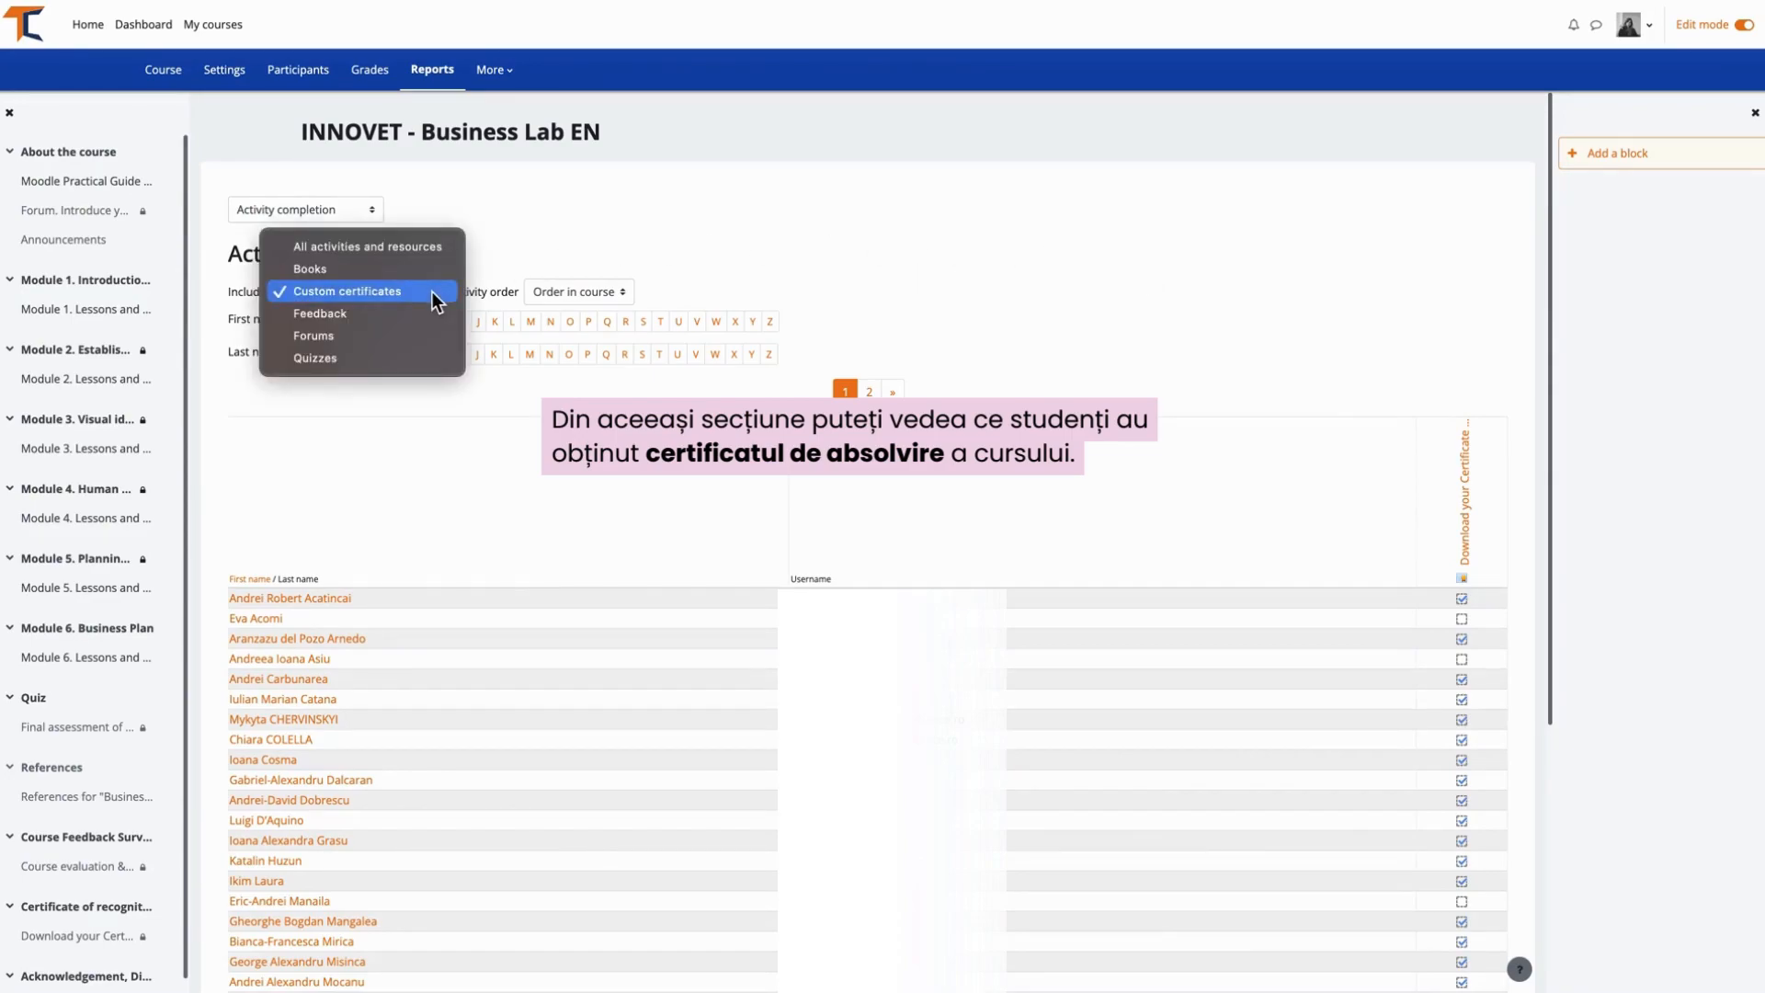
click(432, 290)
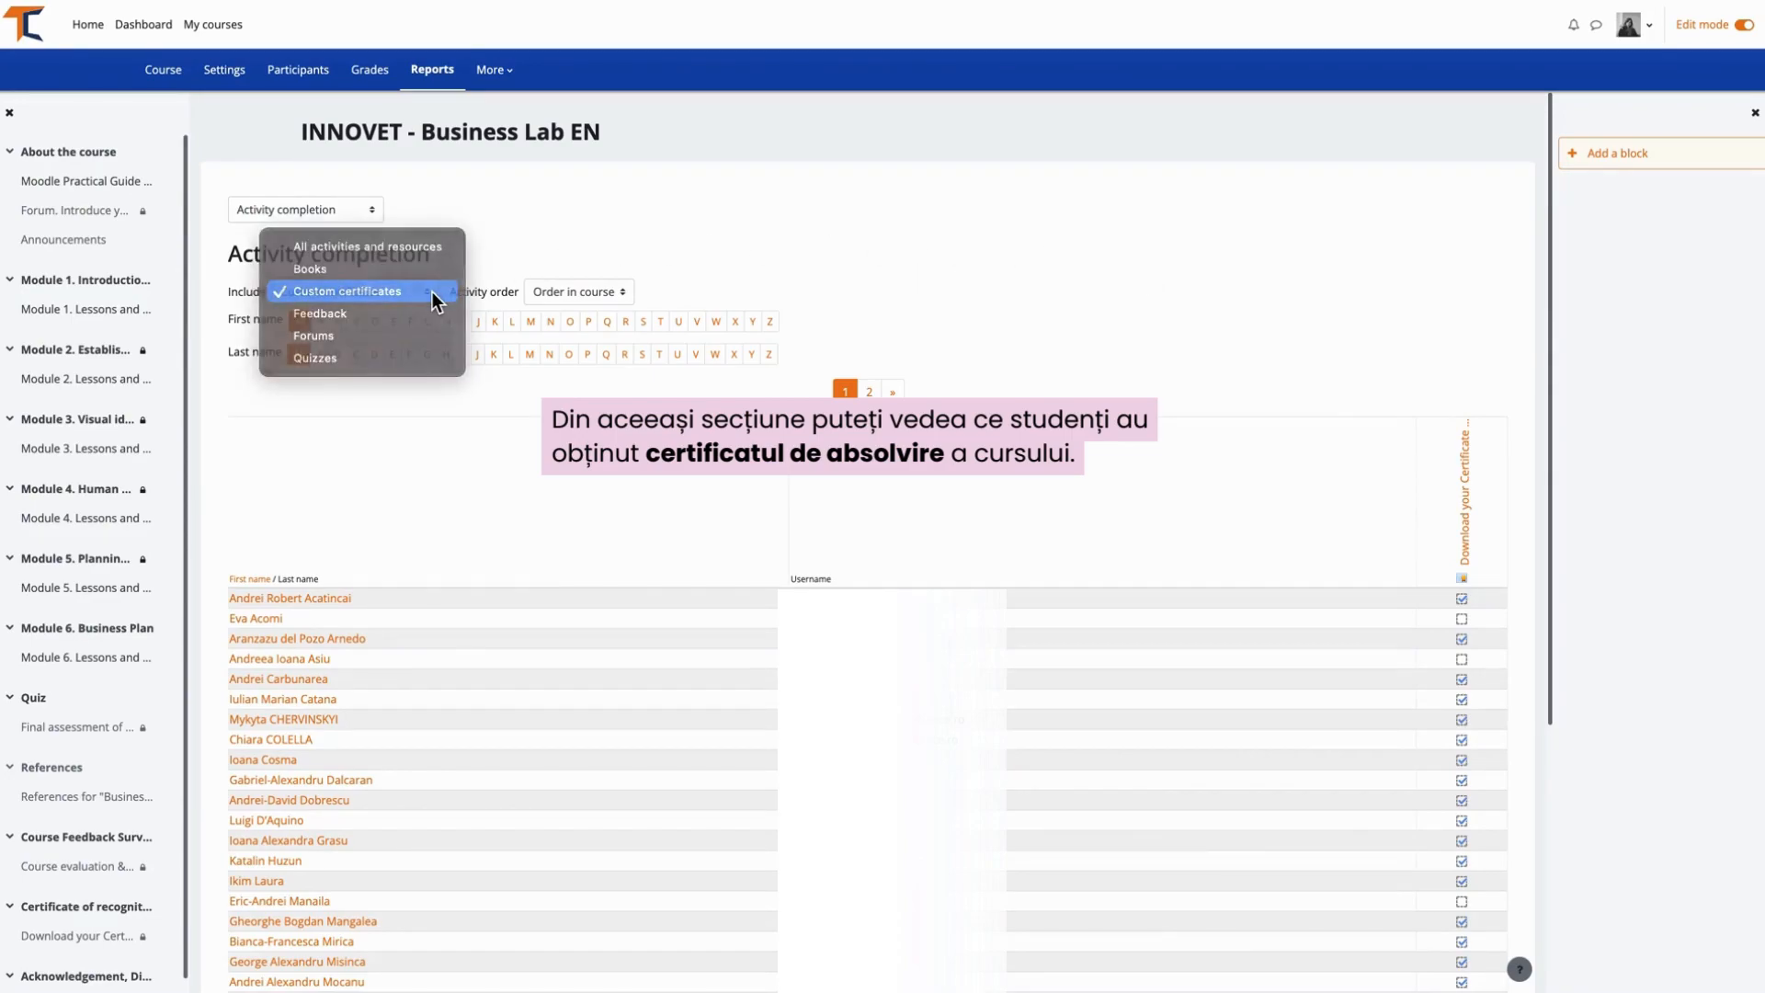
click(593, 292)
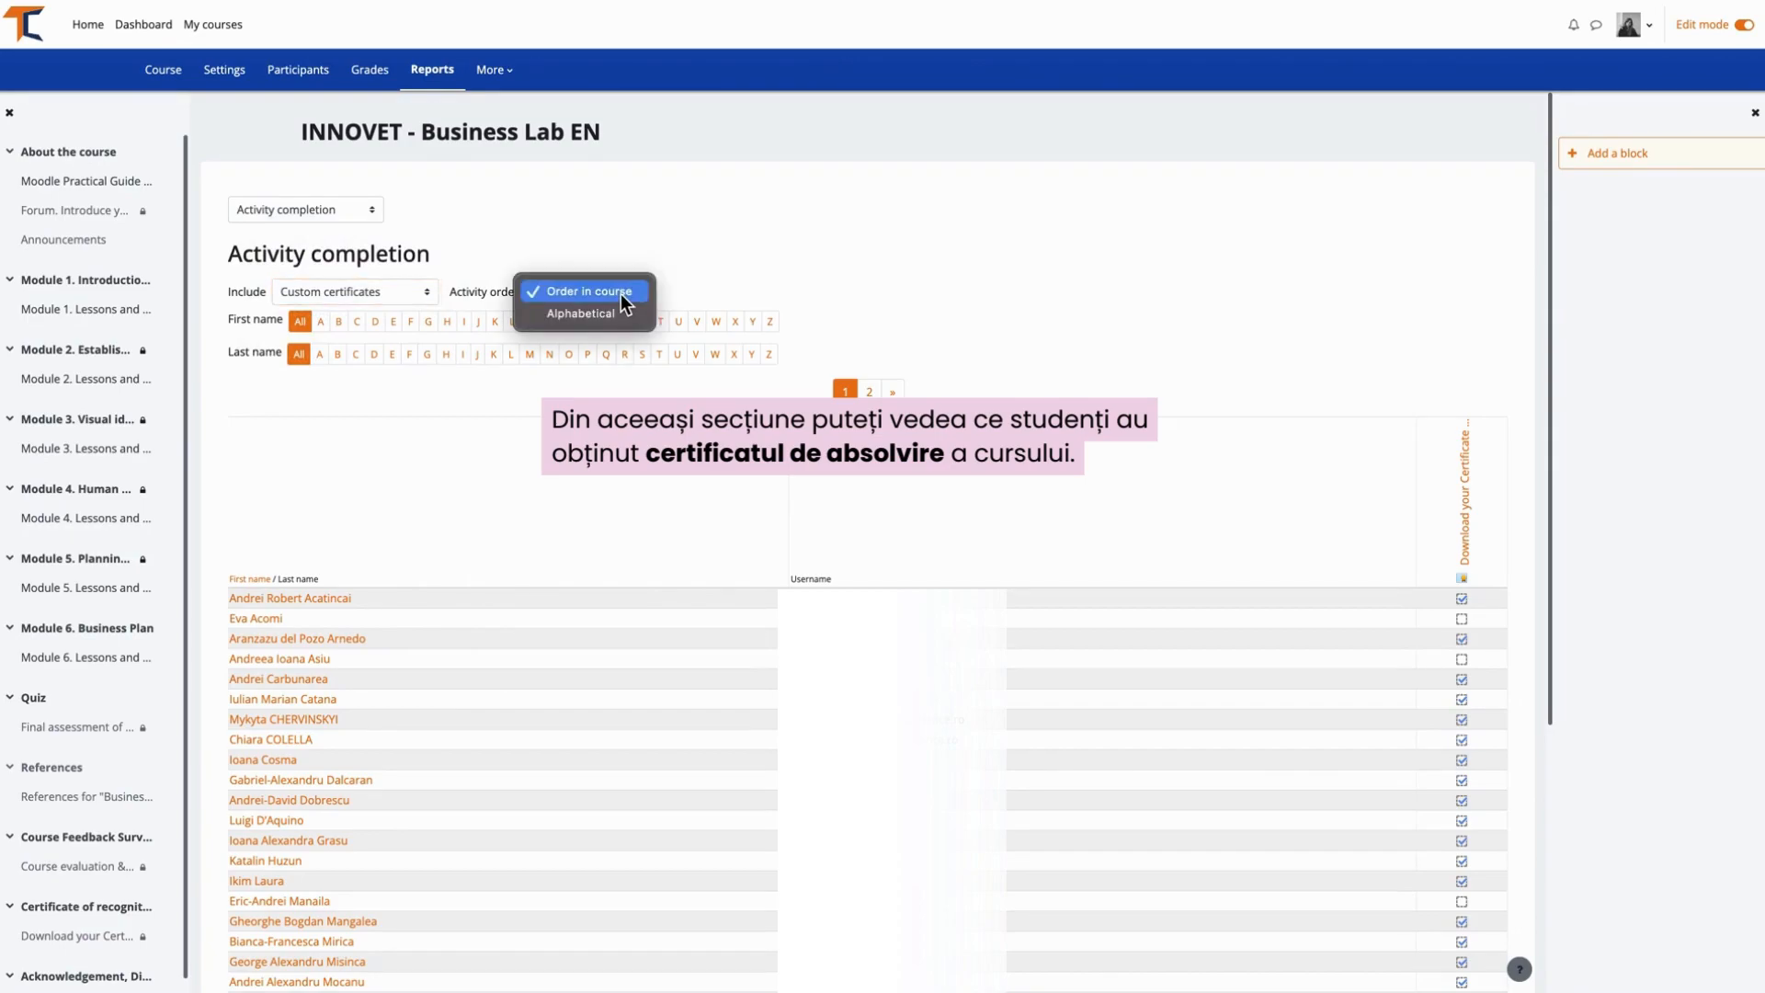
click(621, 294)
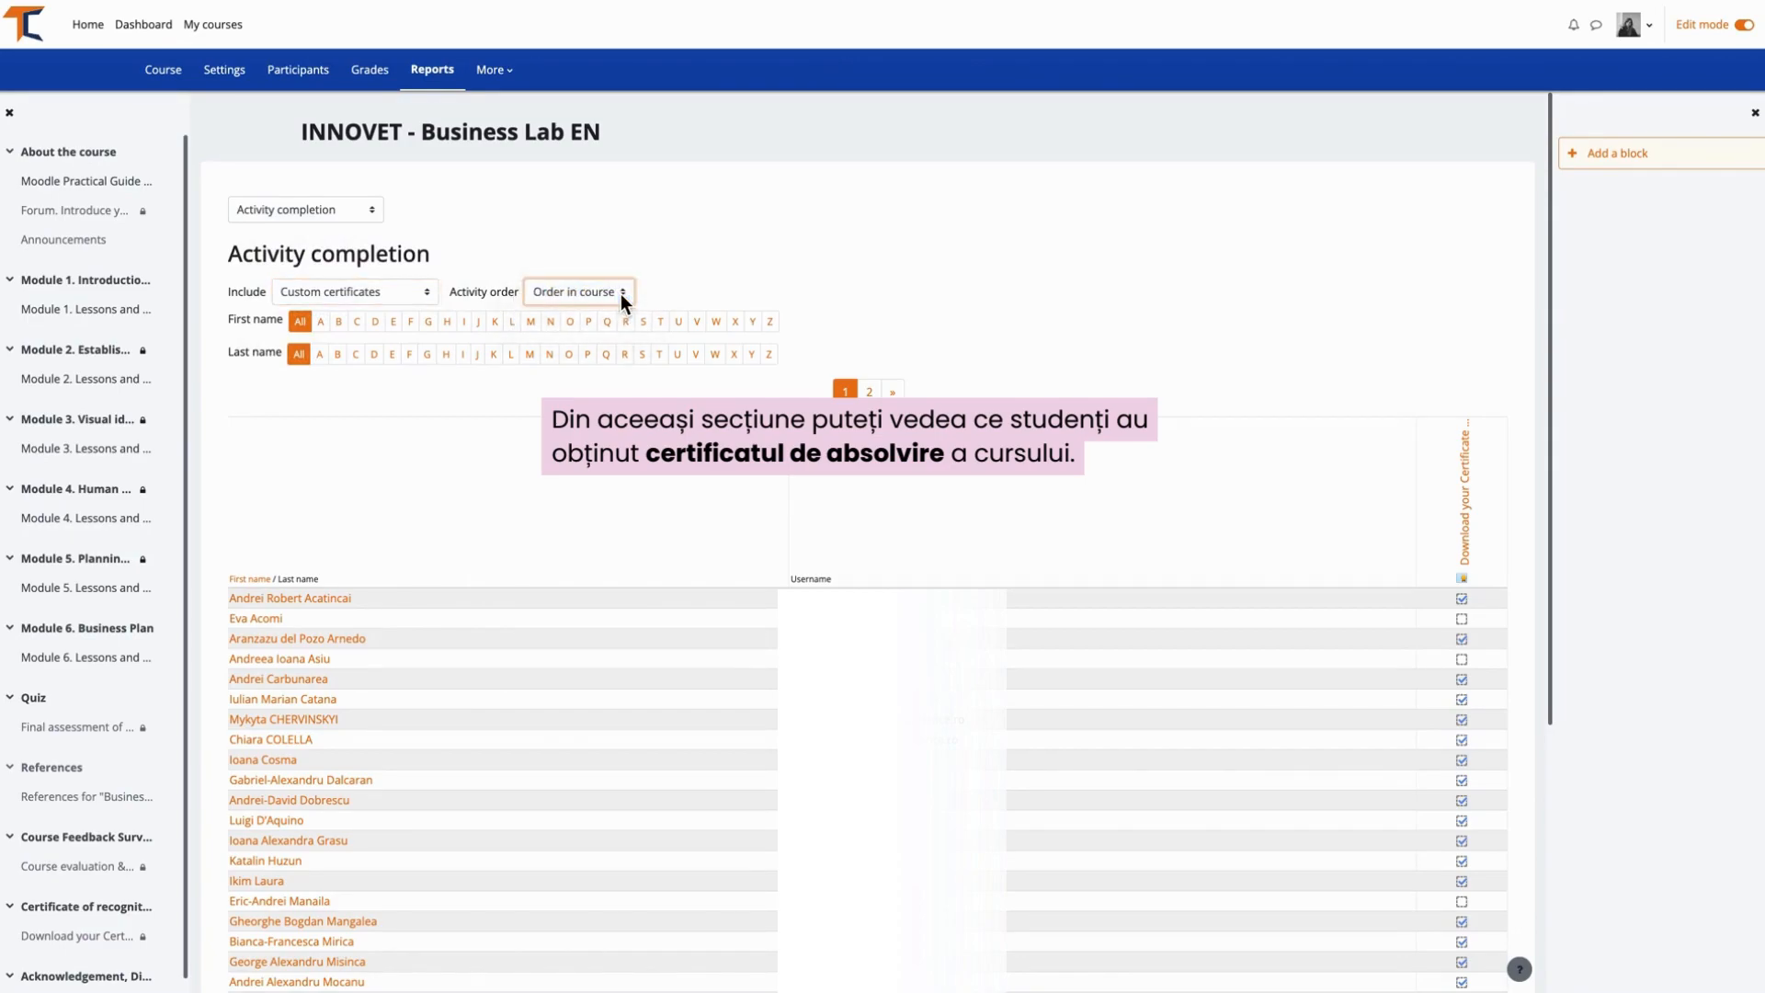
click(620, 295)
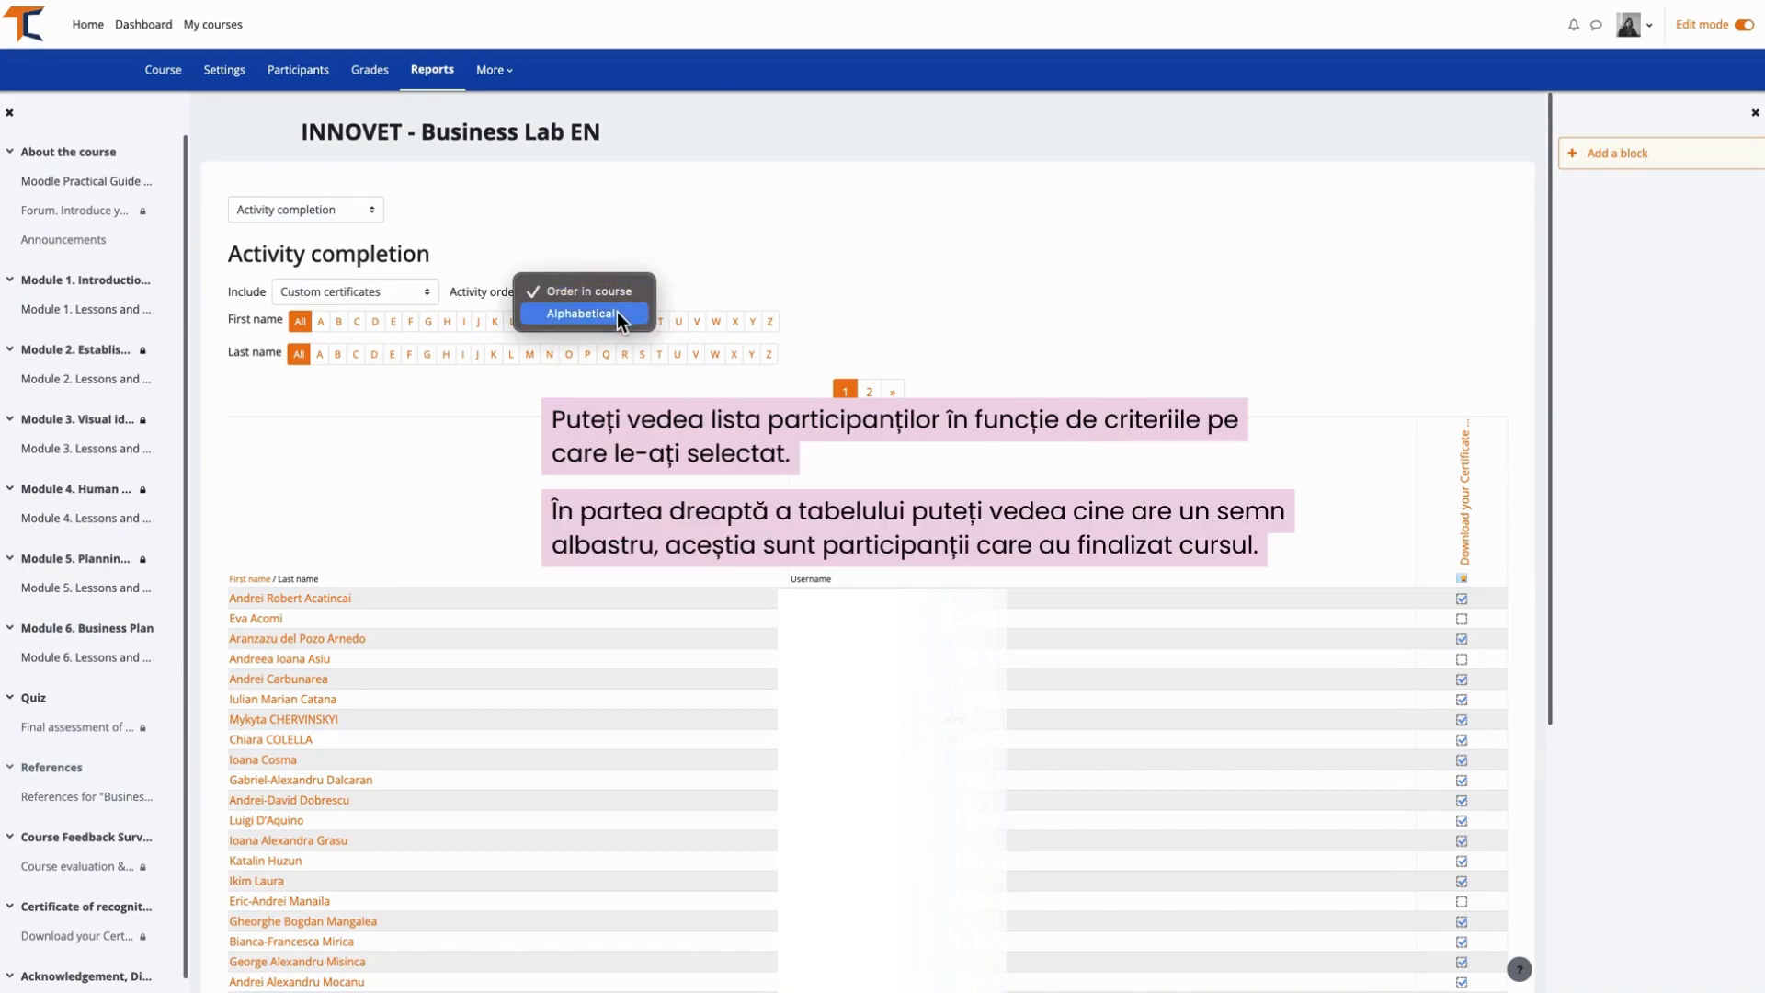
click(616, 311)
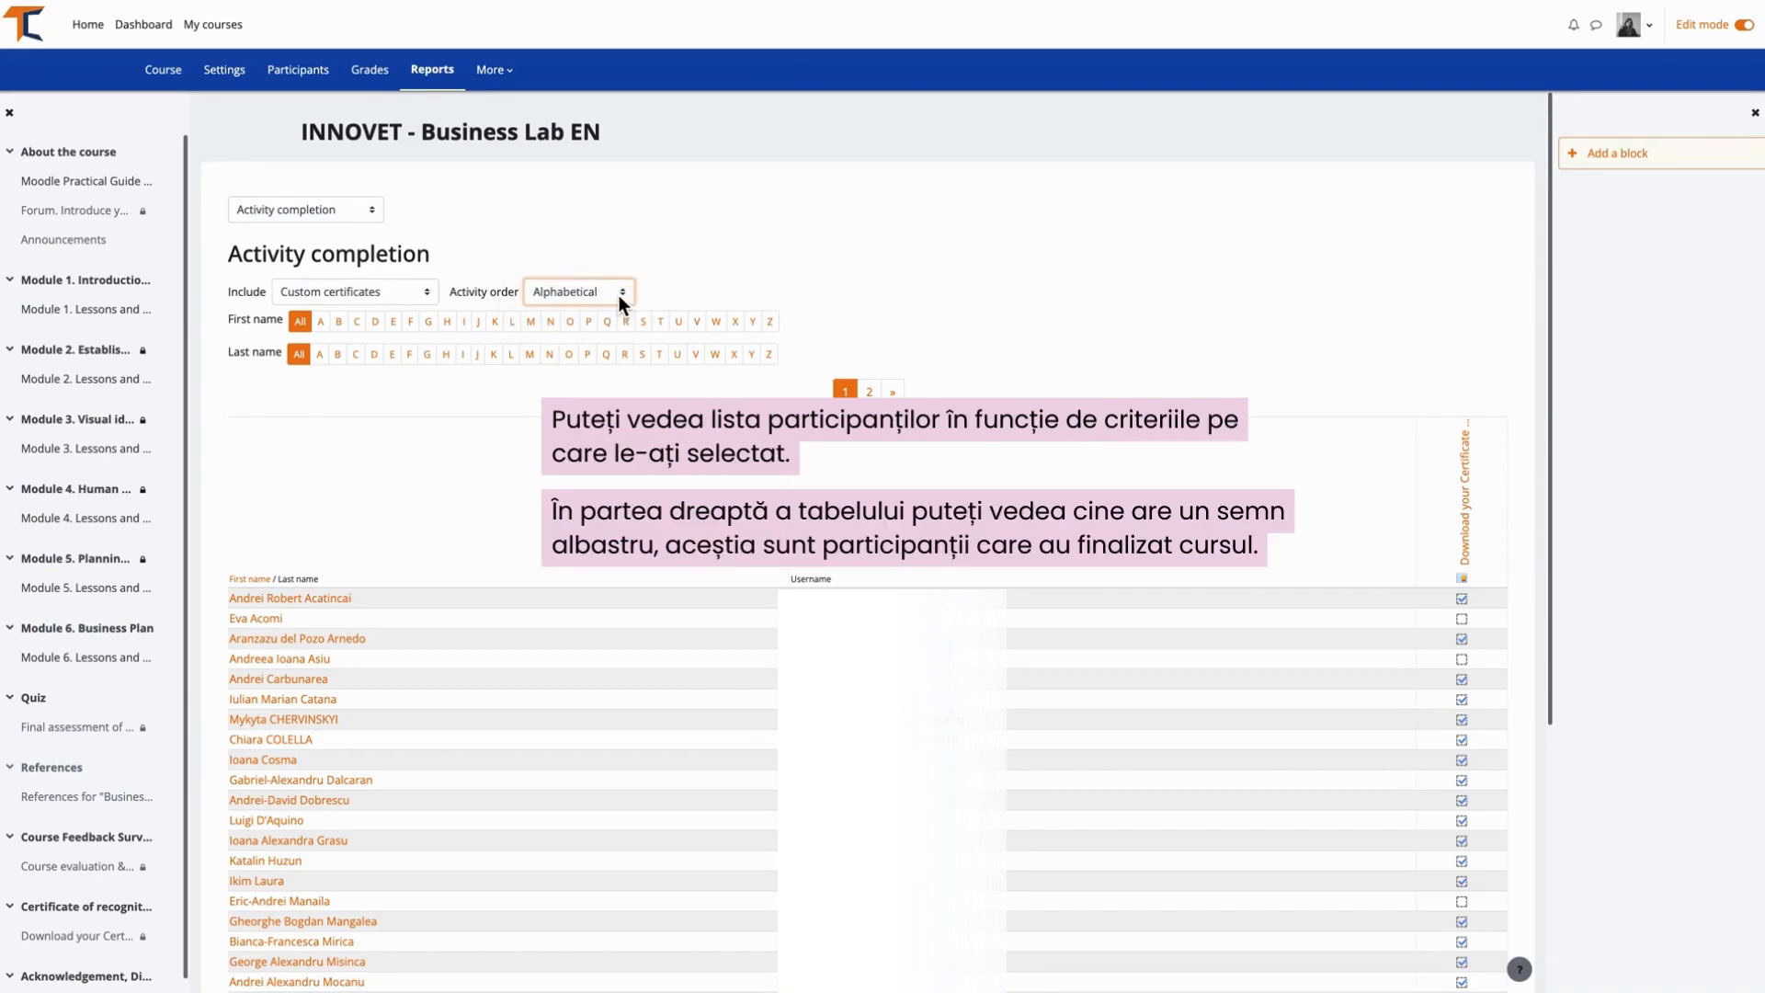